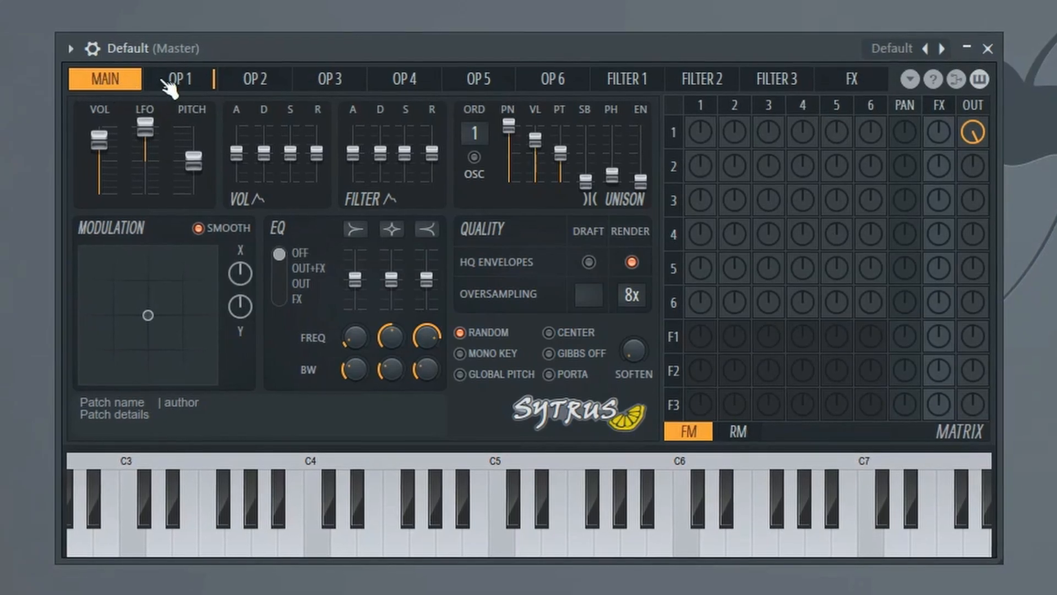
Step: Look through the Sytrus pages for operators 1 to 6, filters 1 to 3 and FX
click(175, 80)
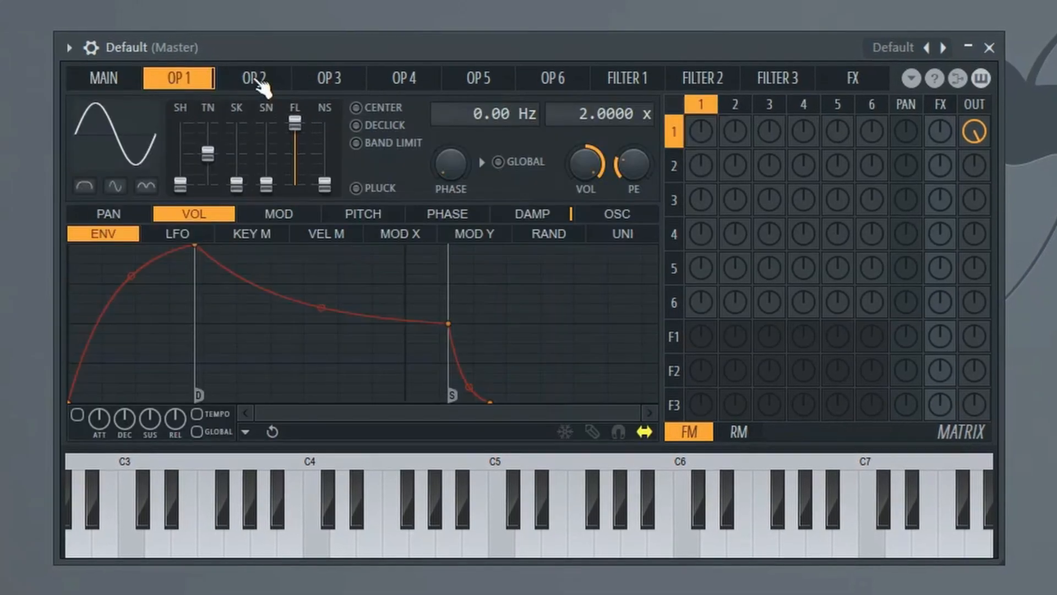
click(255, 80)
click(329, 79)
click(404, 79)
click(478, 80)
click(584, 77)
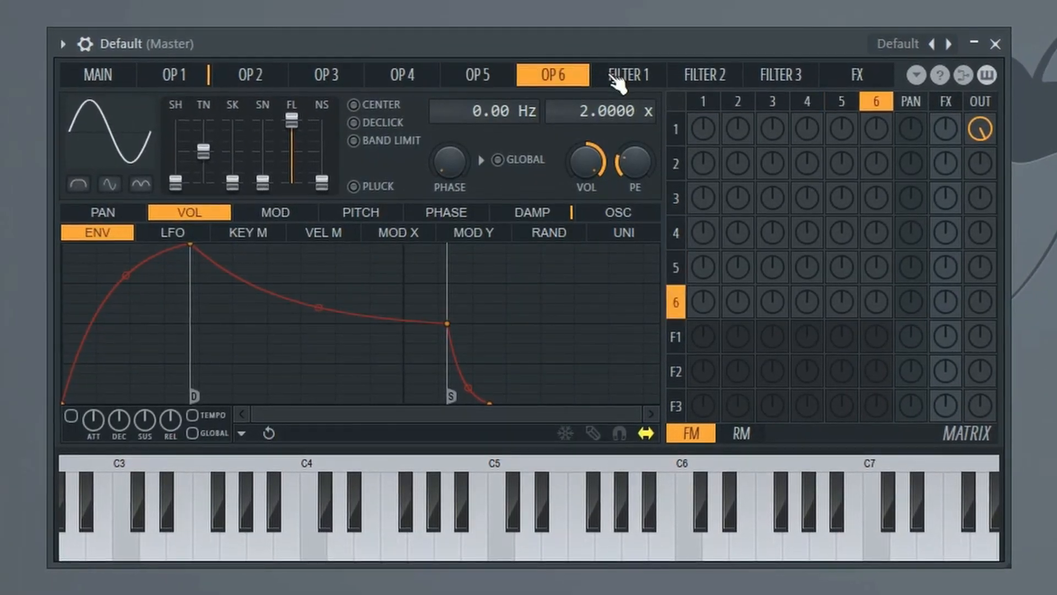
click(628, 76)
click(705, 76)
click(780, 76)
click(862, 74)
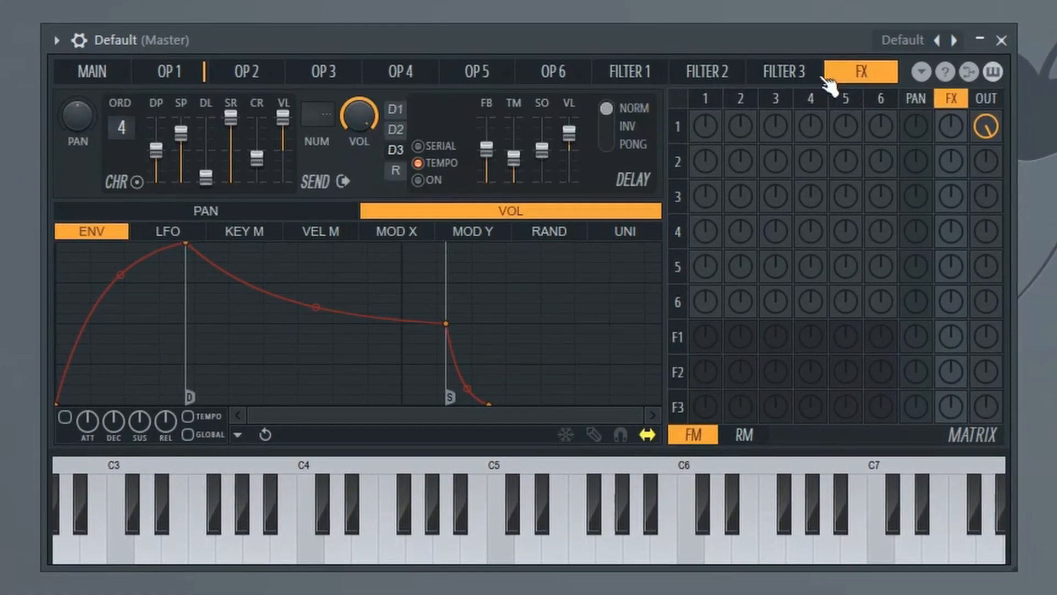
Step: Review the filter and operator pages in reverse order and finish on the main page
click(755, 73)
click(675, 72)
click(611, 72)
click(556, 70)
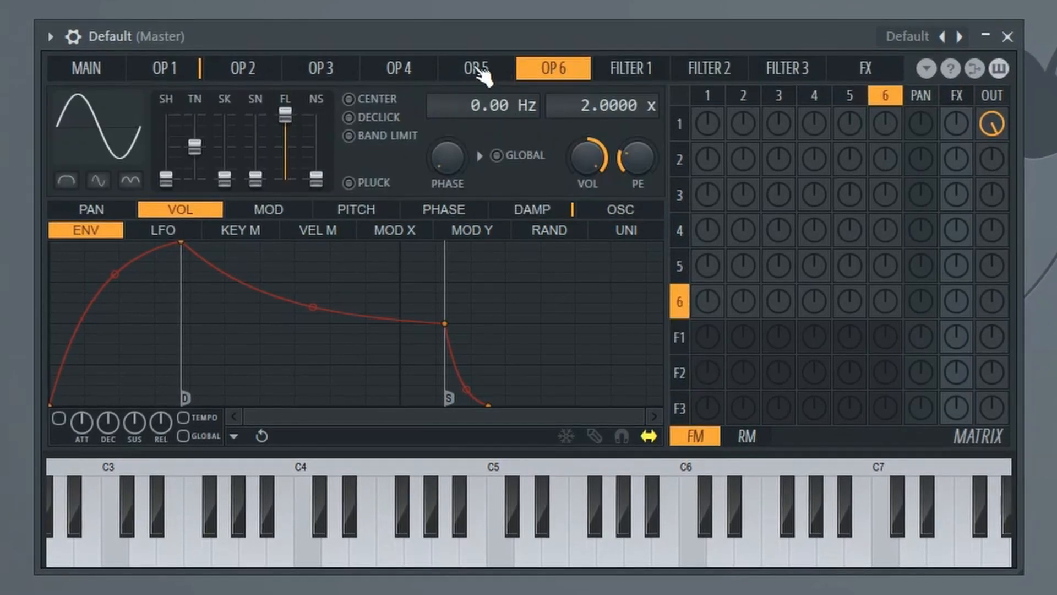
click(476, 70)
click(399, 70)
click(330, 71)
click(253, 72)
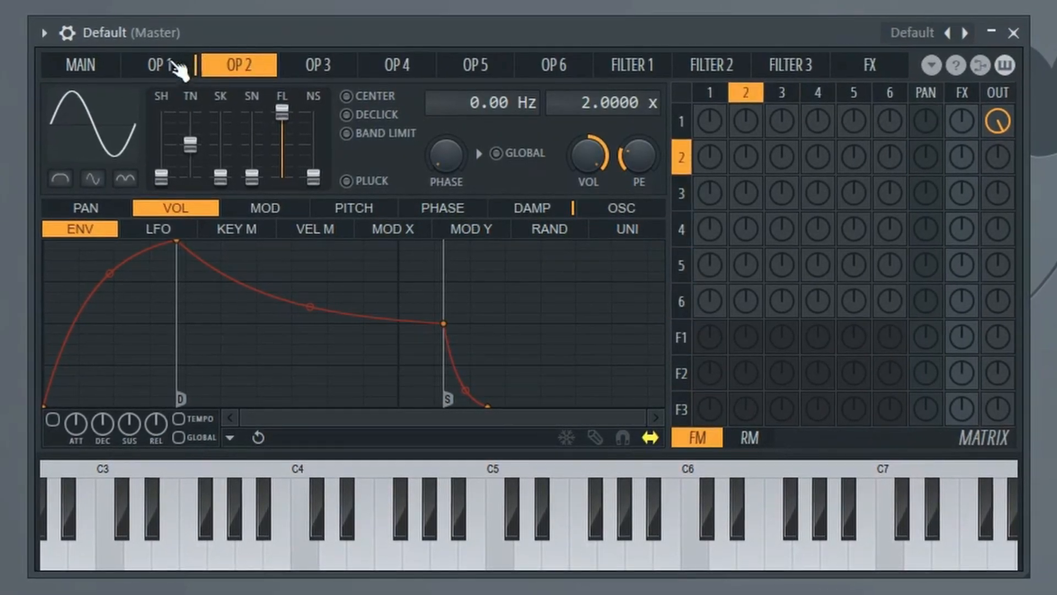
click(171, 66)
click(76, 66)
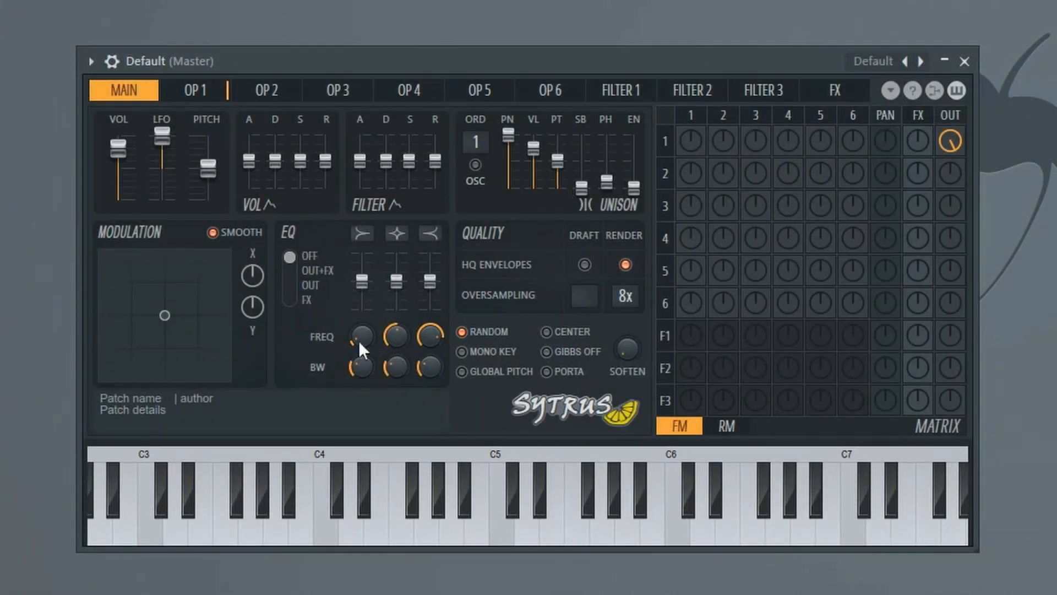
Step: Switch the modulation matrix to RM and back to FM, and show the main page
click(732, 429)
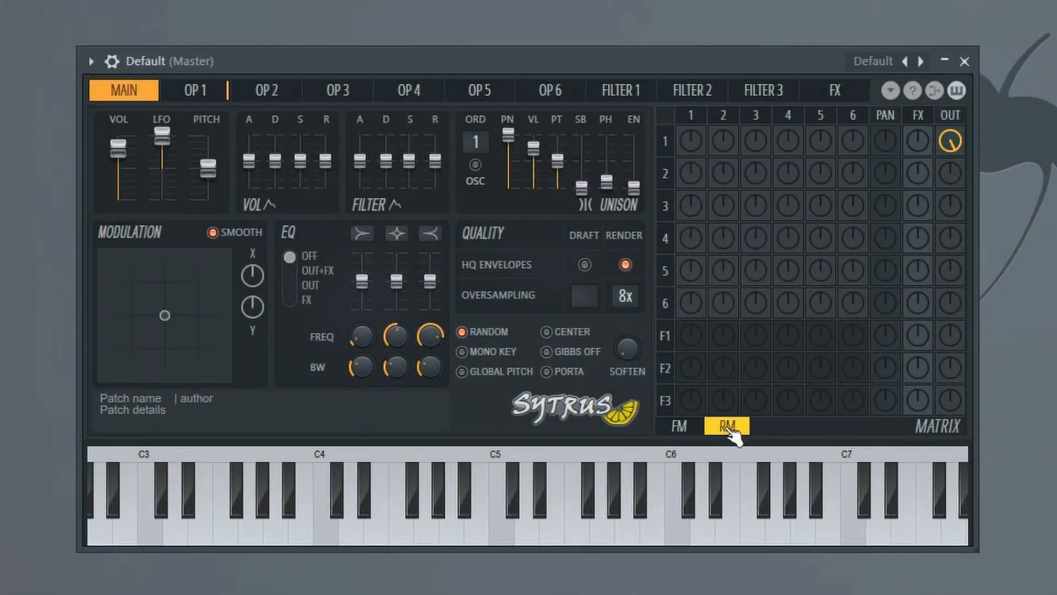
click(679, 427)
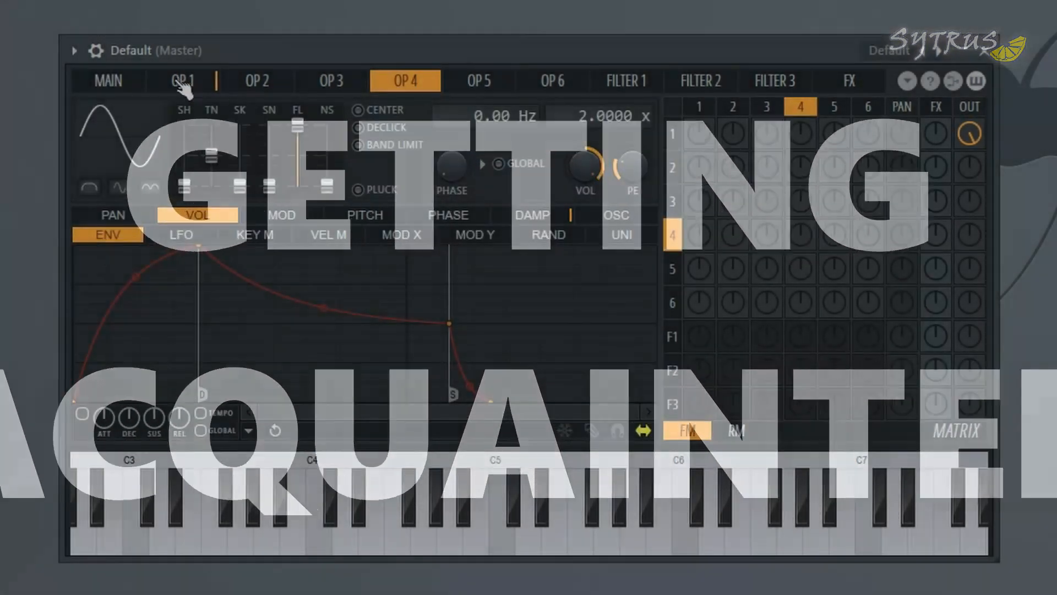
click(126, 83)
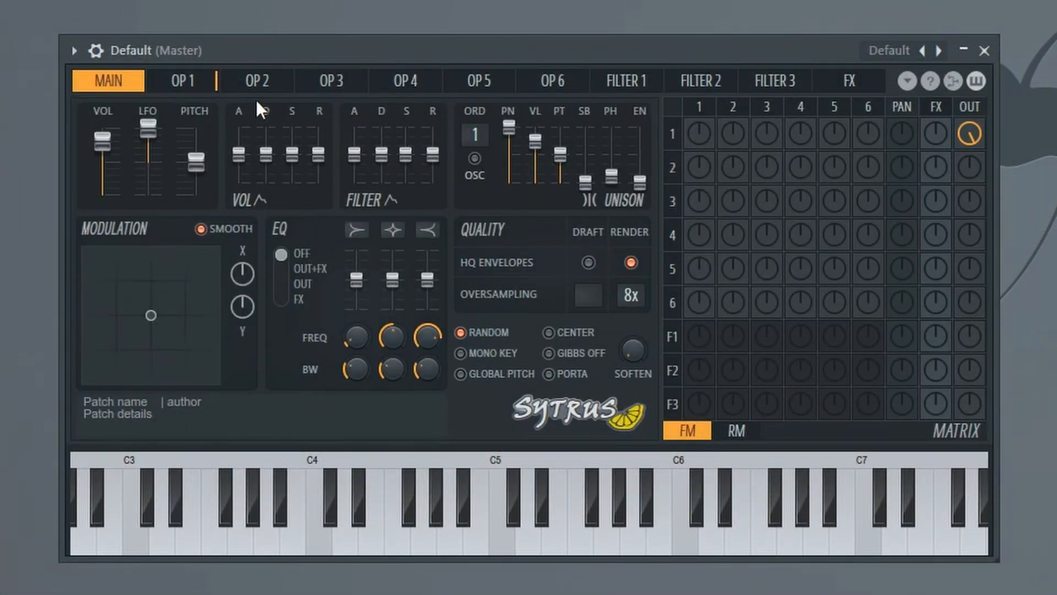
Step: Examine the full list of Sytrus presets and leave it without choosing one
click(73, 50)
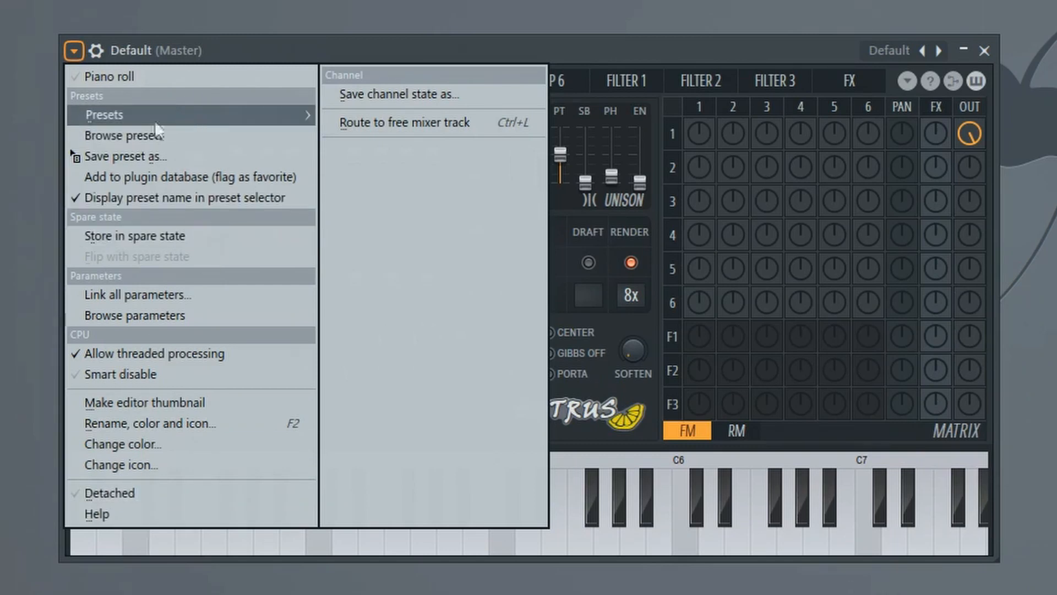
mouse_move(155, 115)
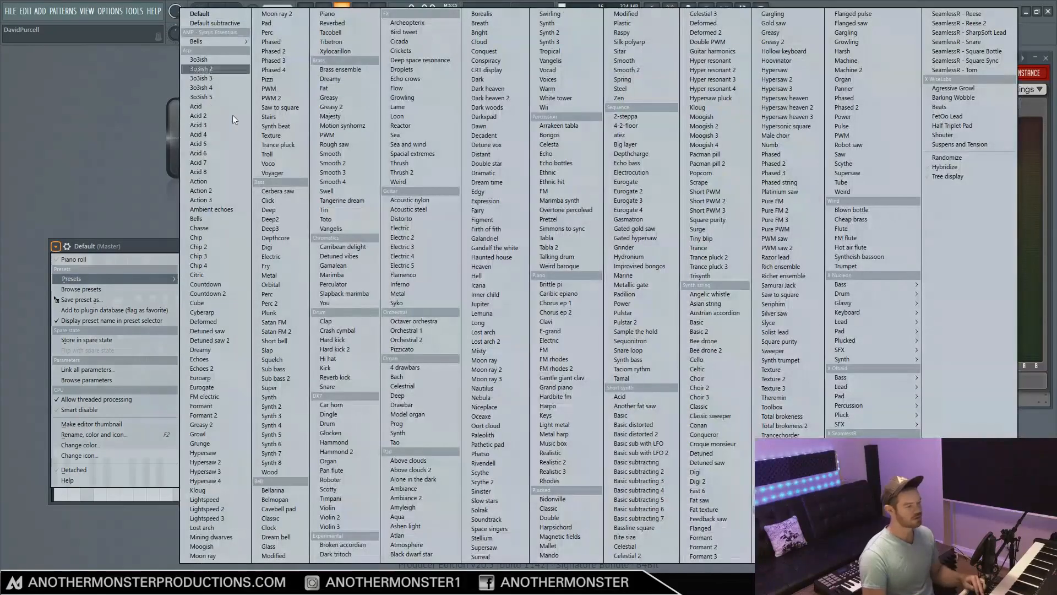
click(85, 243)
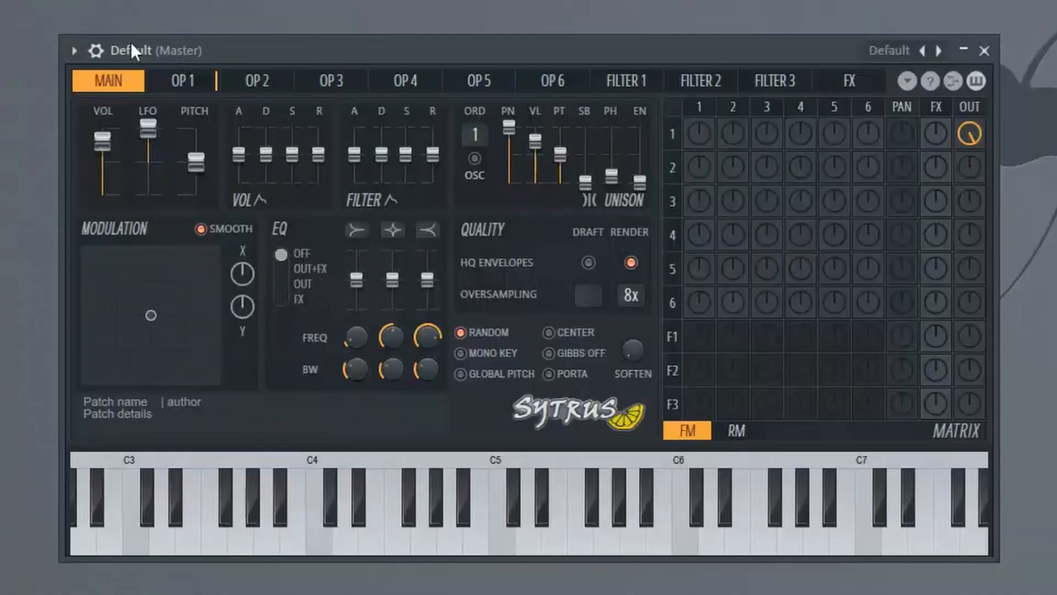
Step: Examine the detailed channel settings, including polyphony, arpeggiator and echo delay, and return to the plugin view
click(96, 50)
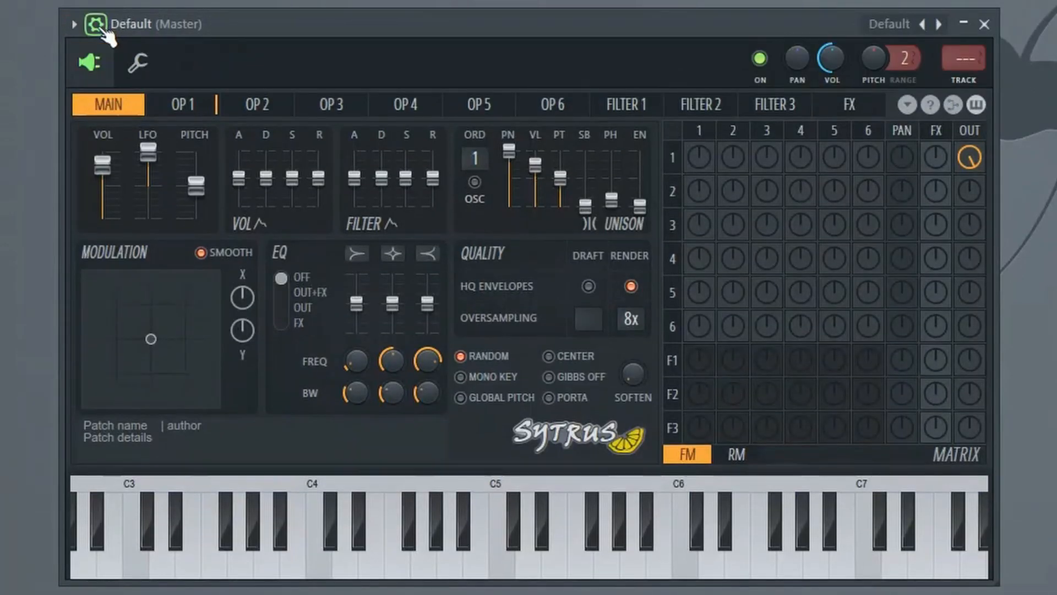
click(135, 64)
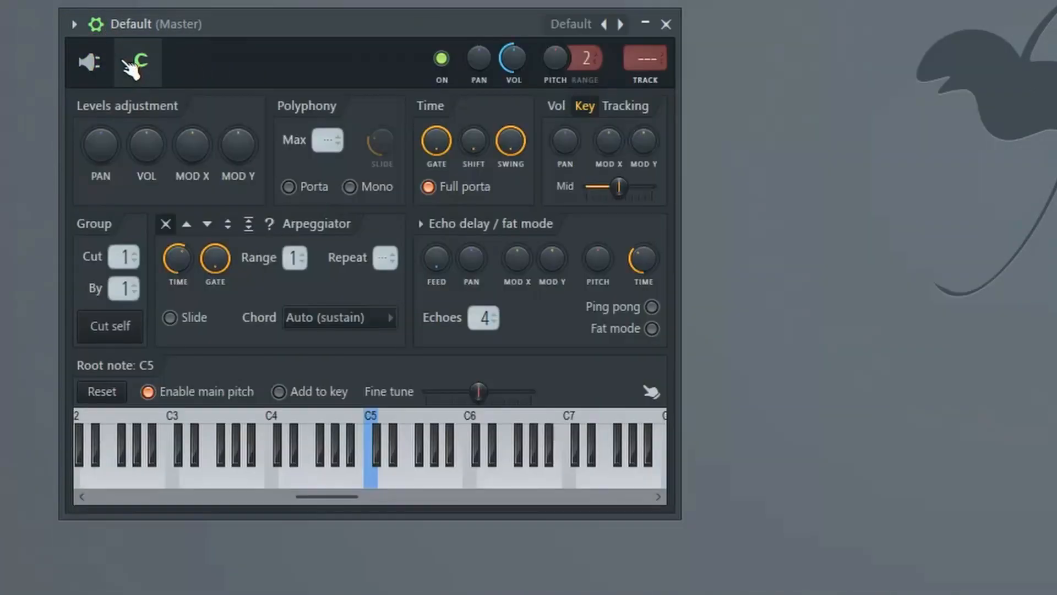
click(118, 66)
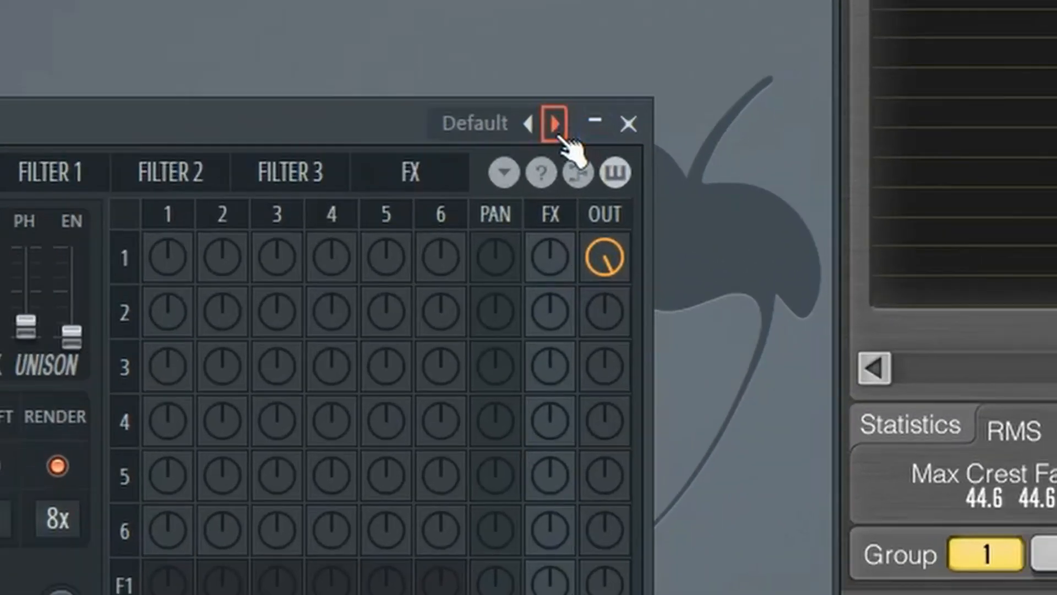
Step: Step forward to the Default subtractive preset, return to Default, and view the preset options without choosing one
click(529, 124)
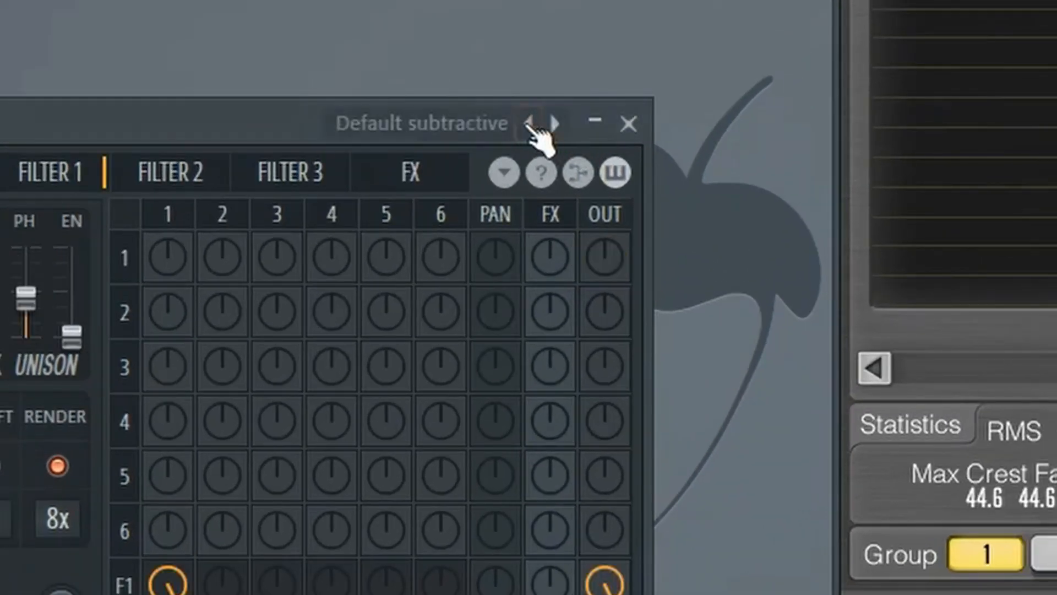
click(528, 124)
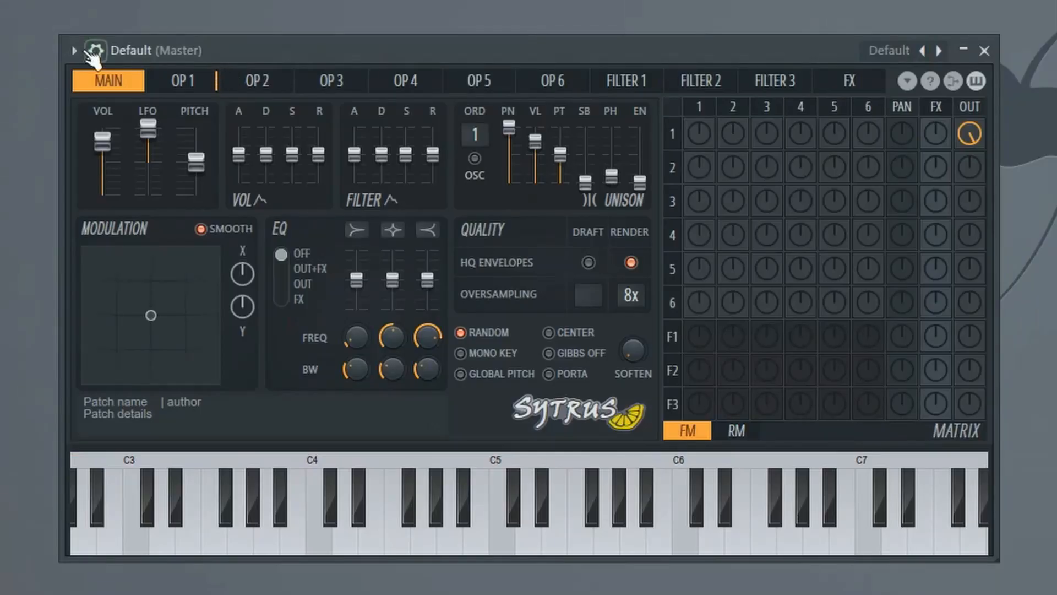
click(74, 47)
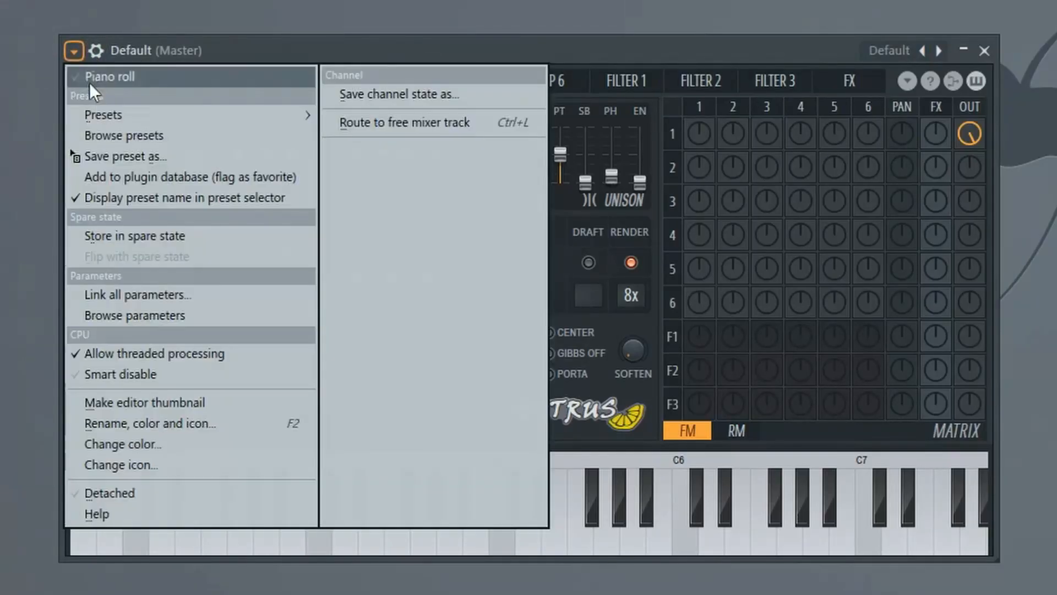
mouse_move(94, 113)
click(289, 19)
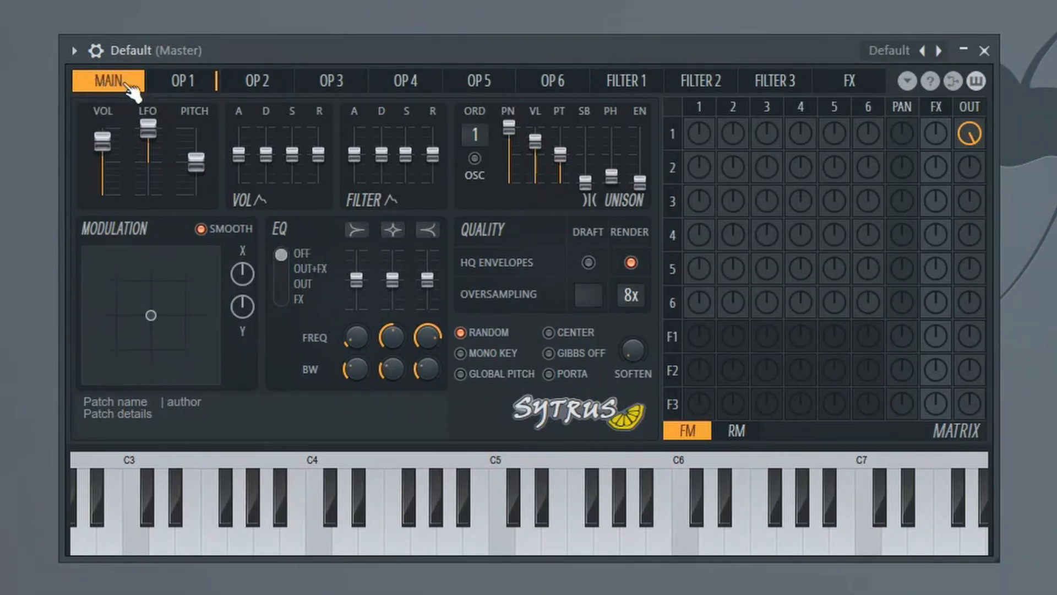
Step: Page forward through the operator and filter sections up to the FX page
click(258, 81)
click(392, 85)
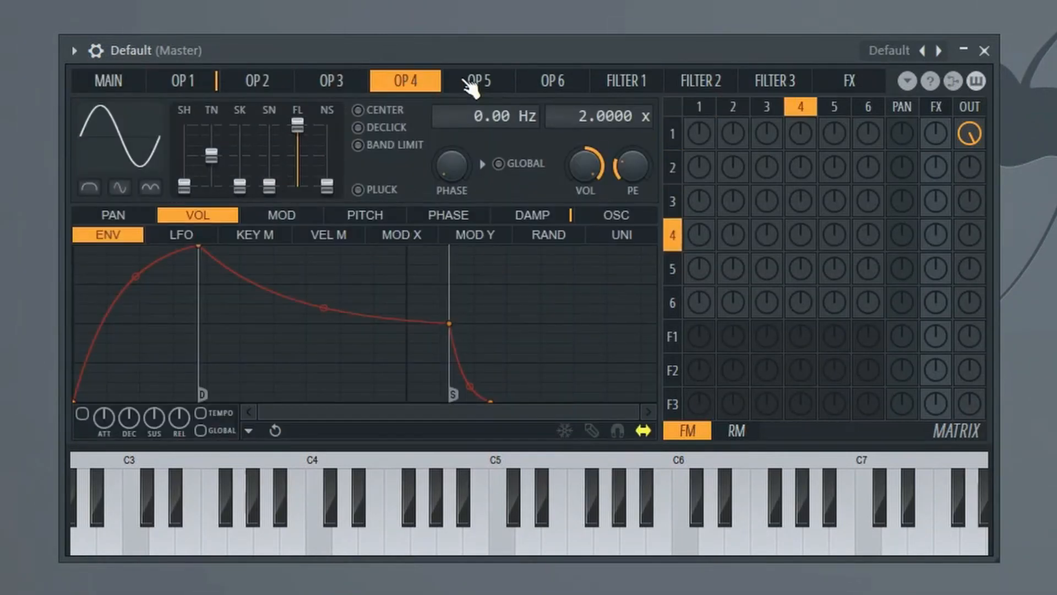
click(475, 86)
click(547, 86)
click(614, 85)
click(712, 85)
click(793, 84)
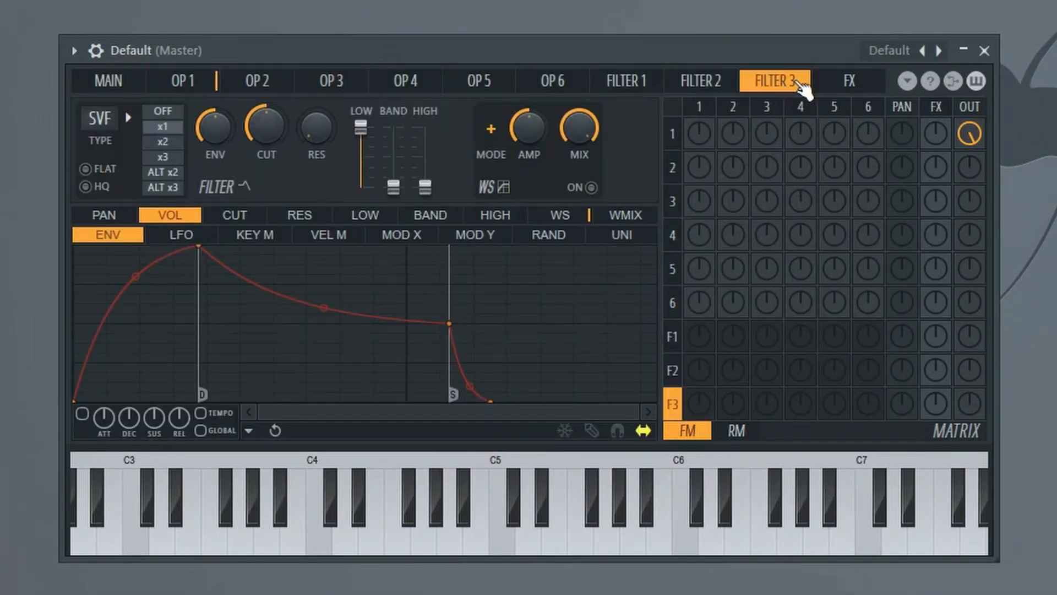
click(854, 85)
Step: Page back from filter 3 through all the filters and operators to the main page
click(792, 87)
click(708, 83)
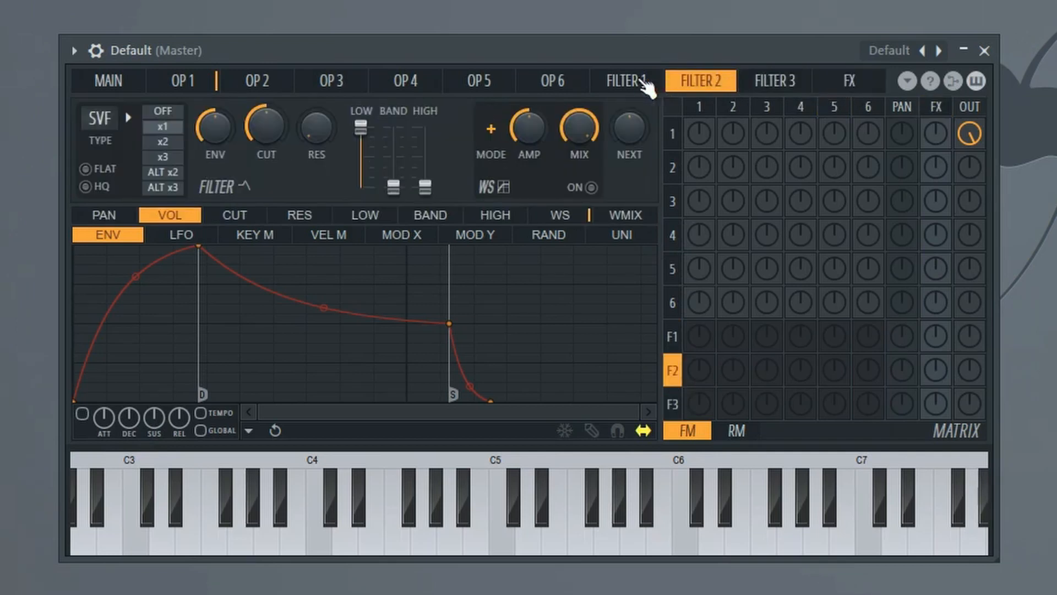
click(628, 82)
click(556, 83)
click(482, 84)
click(410, 85)
click(333, 88)
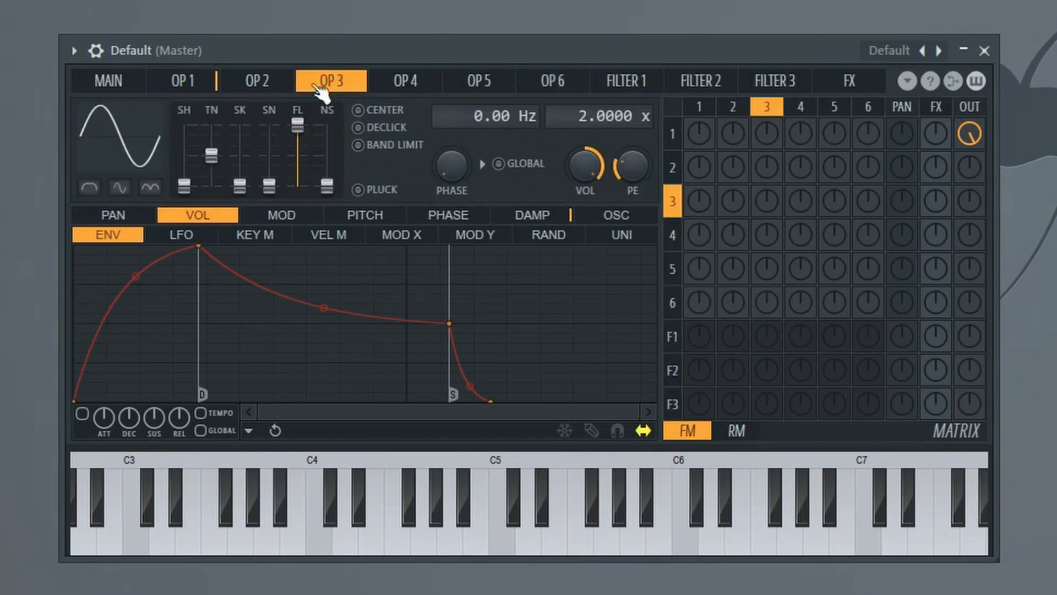
click(265, 89)
click(198, 84)
click(119, 83)
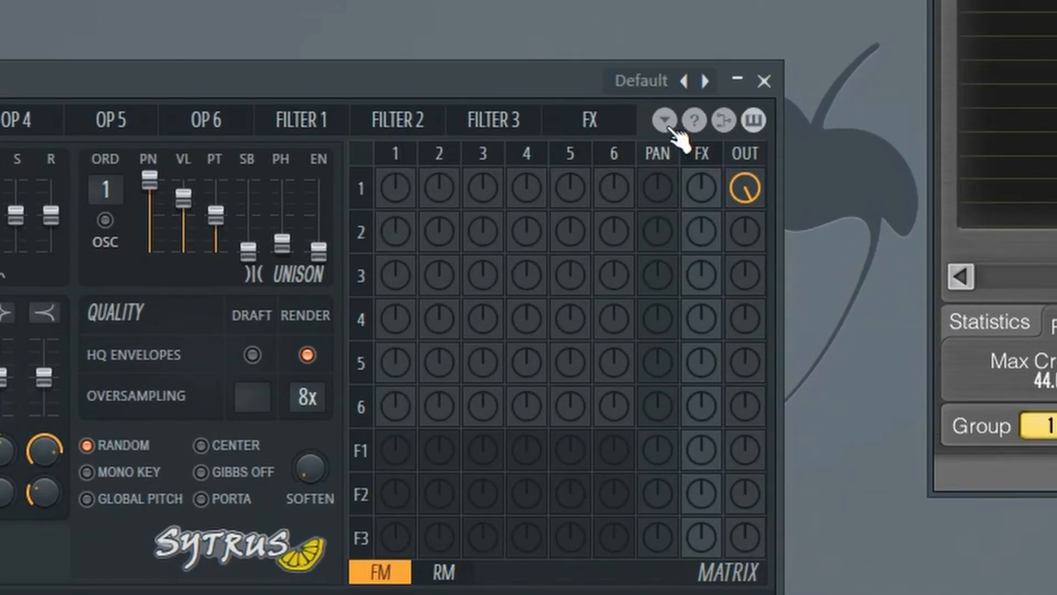
Step: Examine Sytrus's own options, starting with the Yamaha DX7 presets
click(665, 121)
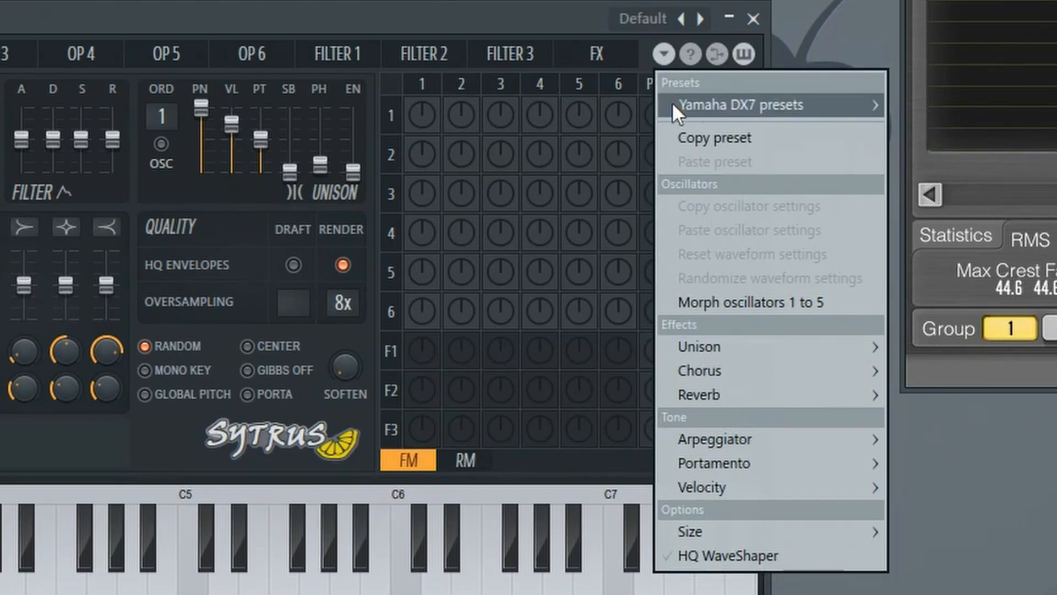
mouse_move(731, 104)
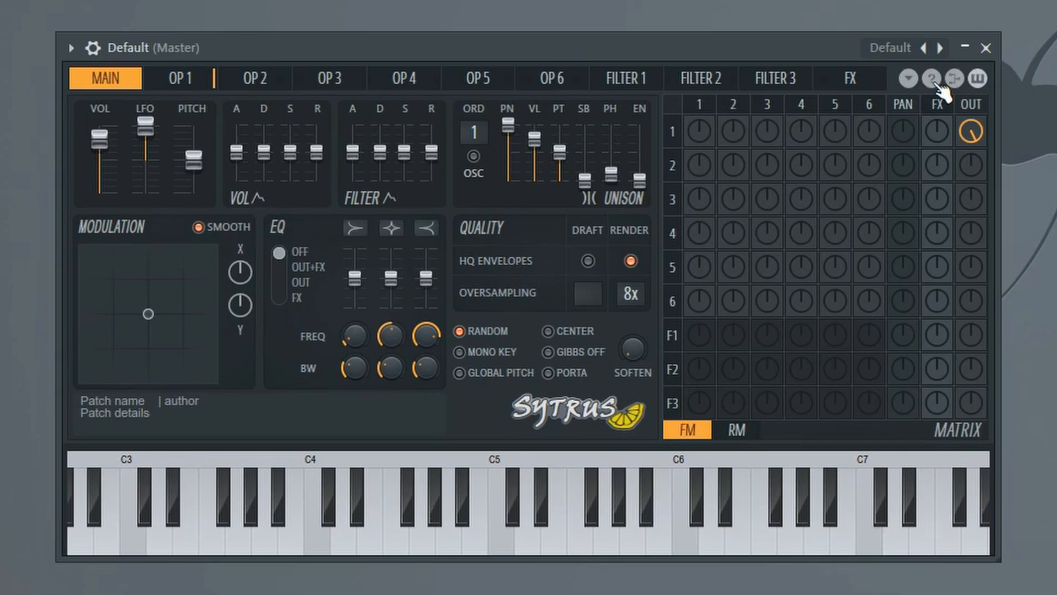
Step: View the Sytrus credits screen and the signal block diagram, closing each one
click(935, 81)
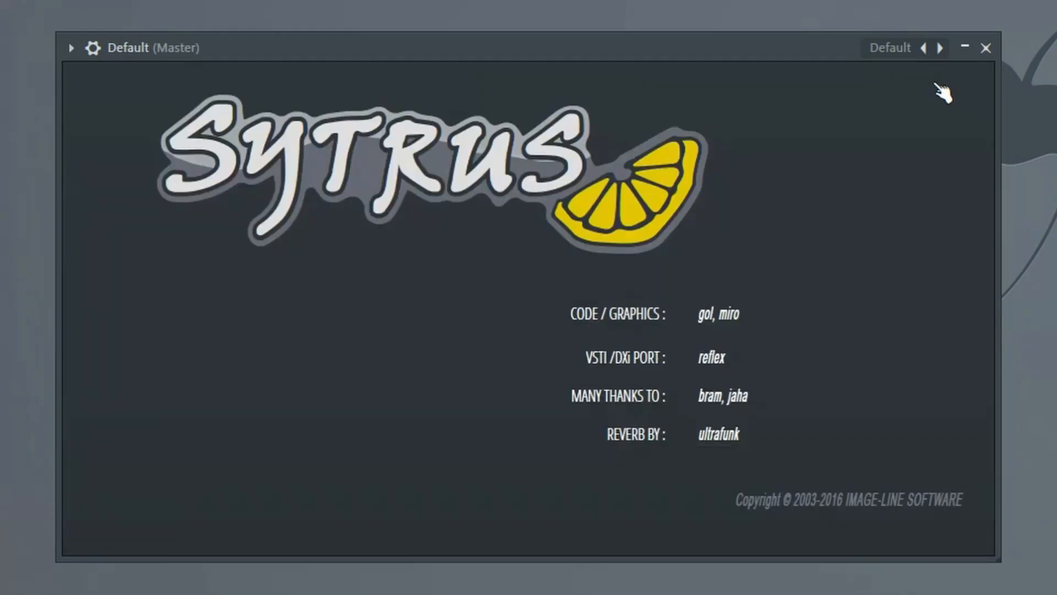
click(943, 93)
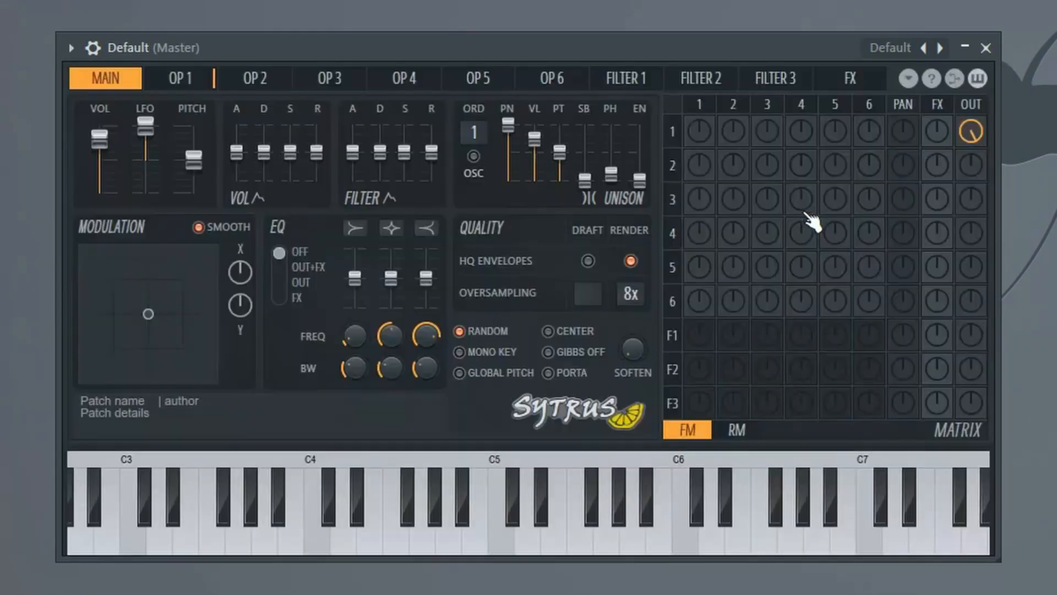
click(956, 80)
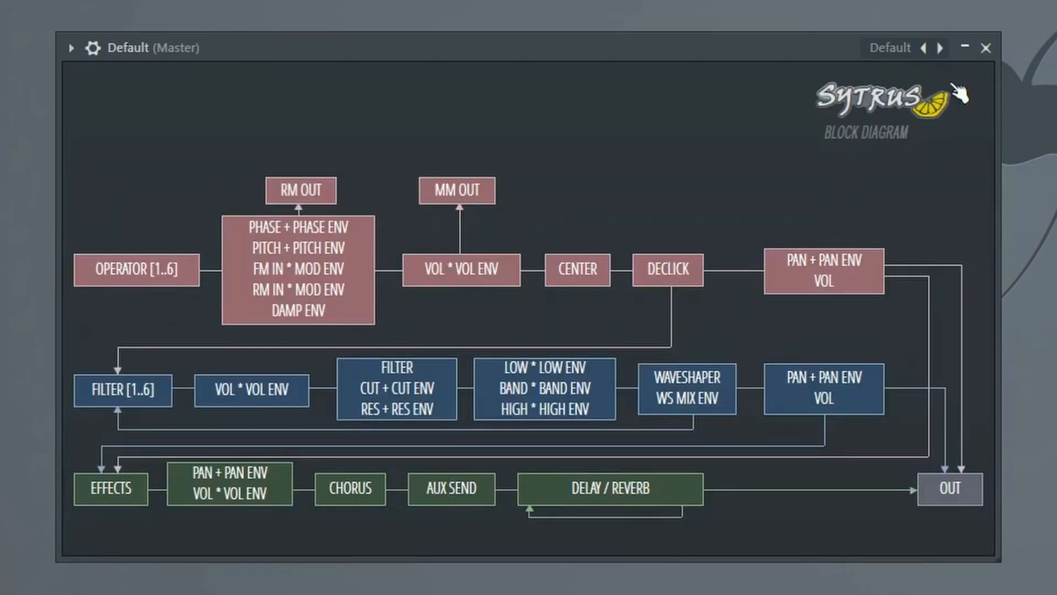
click(614, 176)
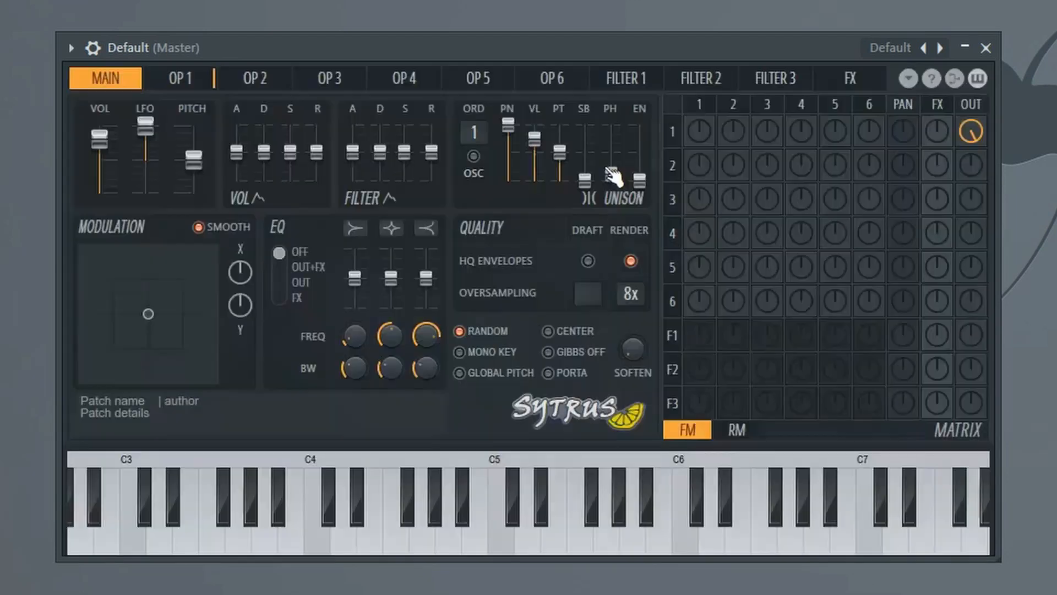
Step: Hide and restore the on-screen piano keyboard twice, and try resizing the plugin window
click(978, 79)
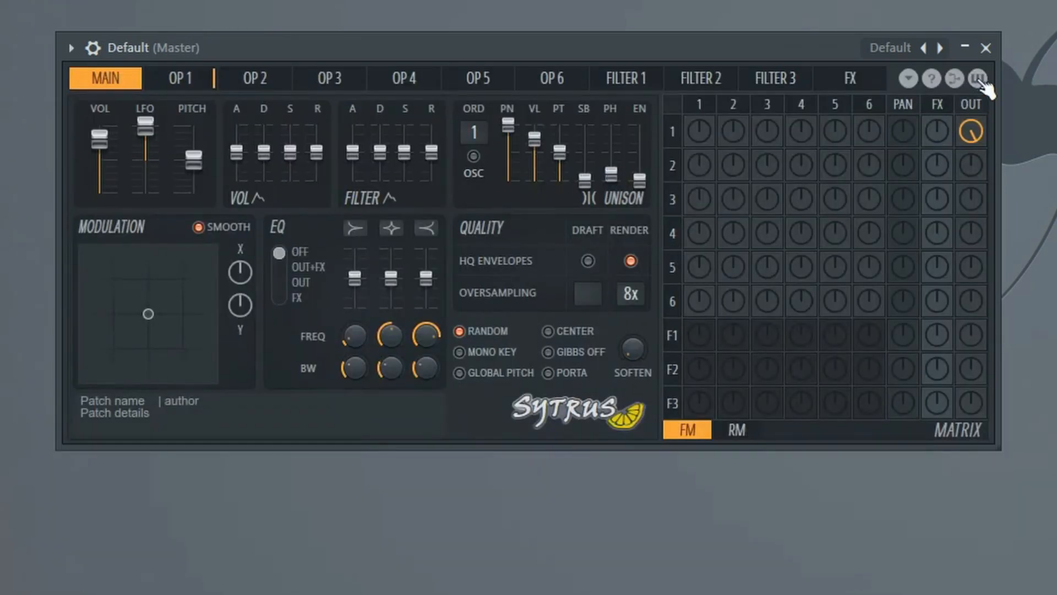
click(978, 79)
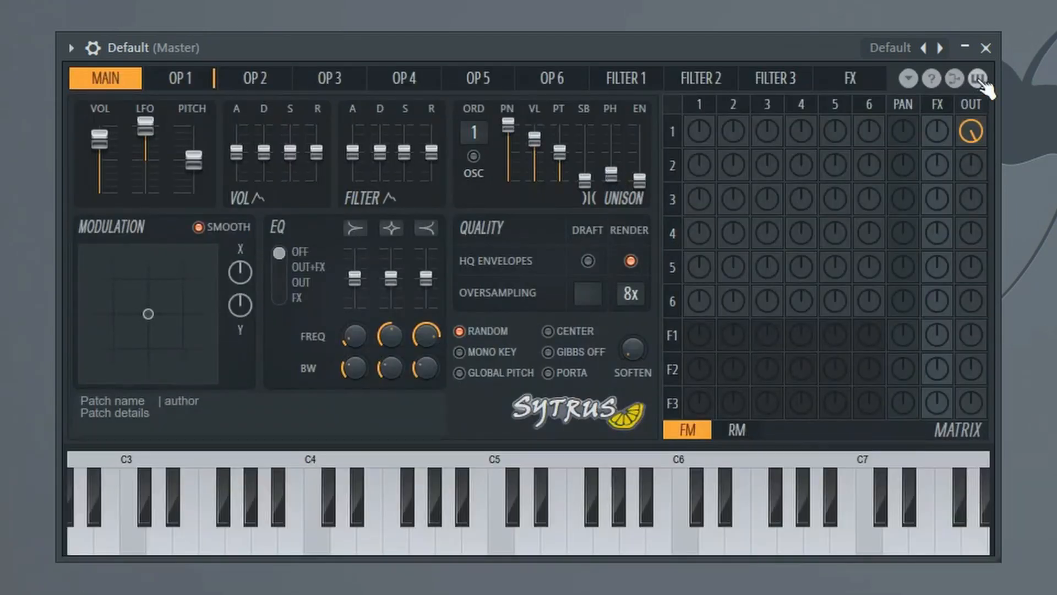
click(978, 79)
click(978, 79)
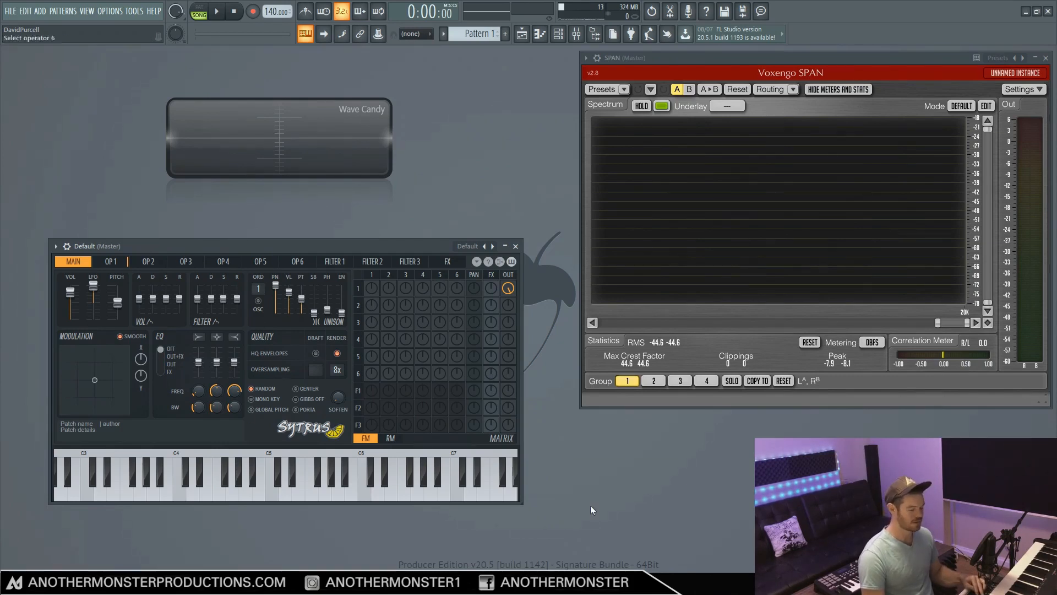
drag(521, 502, 488, 503)
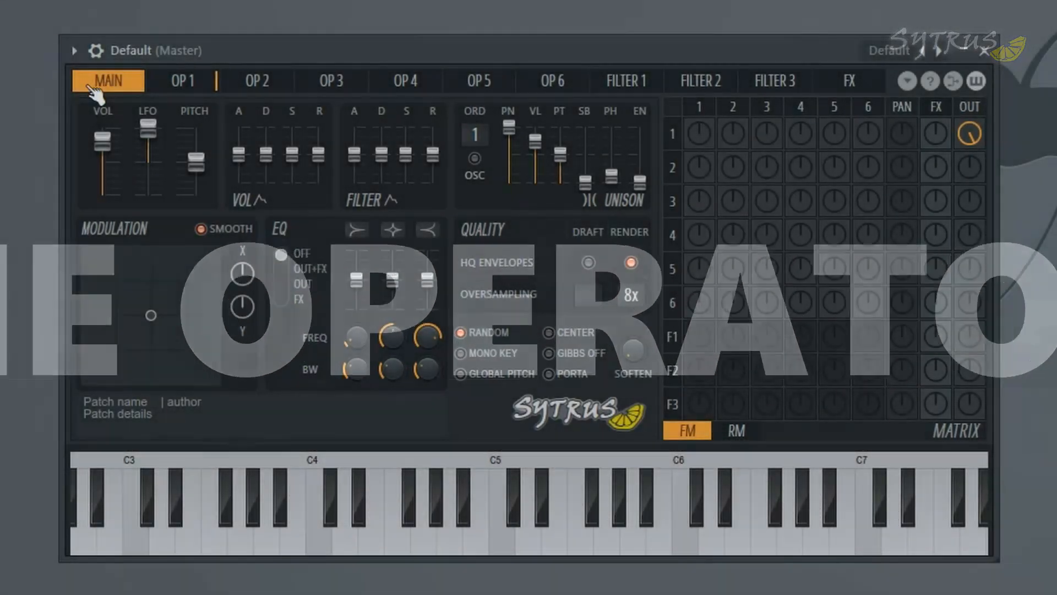
Step: Open the settings page of operator 1
click(176, 80)
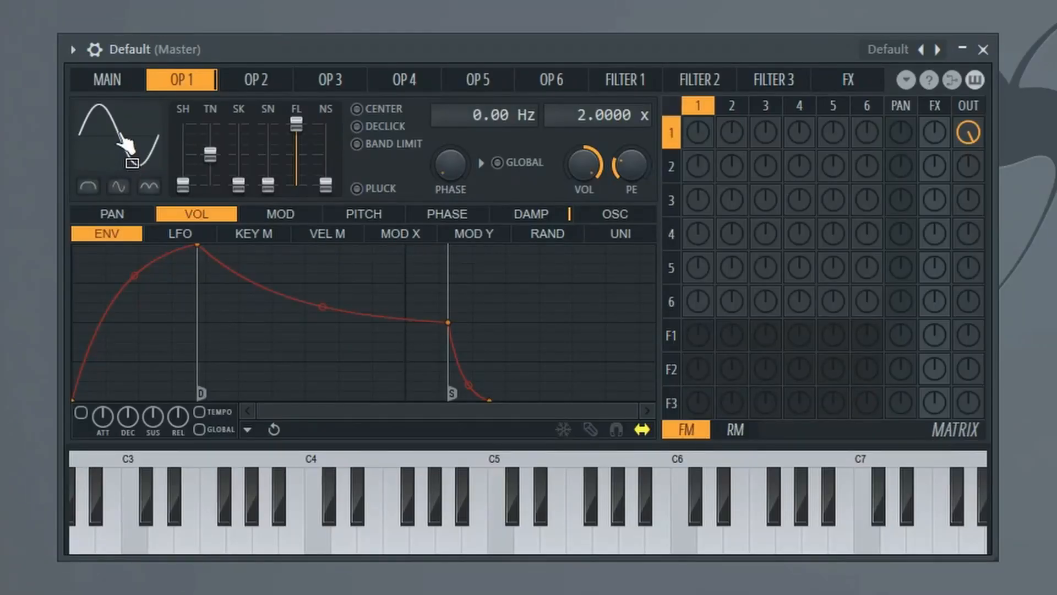
Step: Try the Square, Saw and Triangle shapes on operator 1's waveform, and return it to Sine
right_click(119, 135)
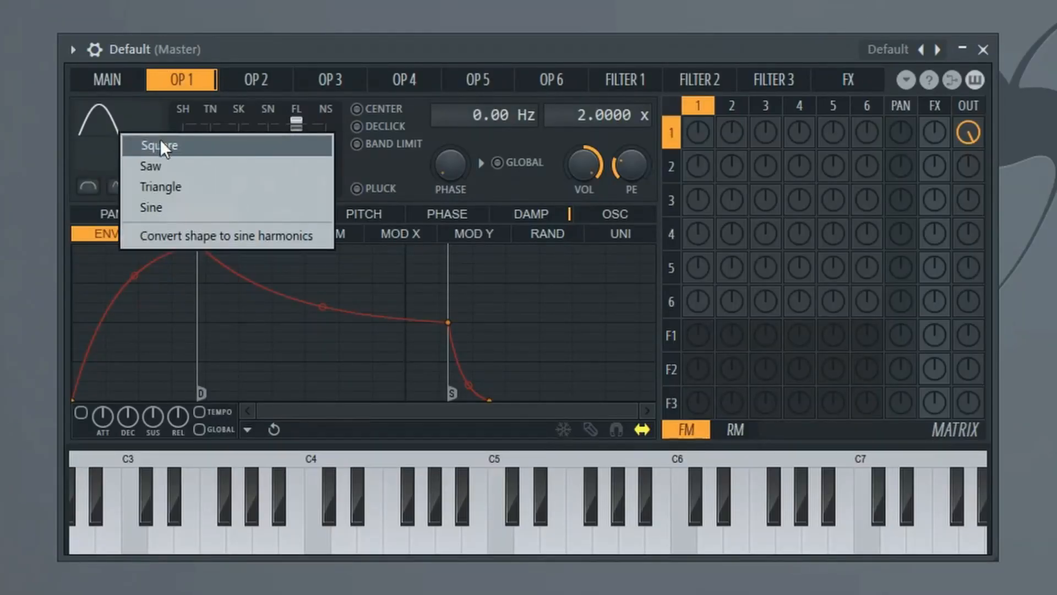
click(160, 140)
right_click(118, 128)
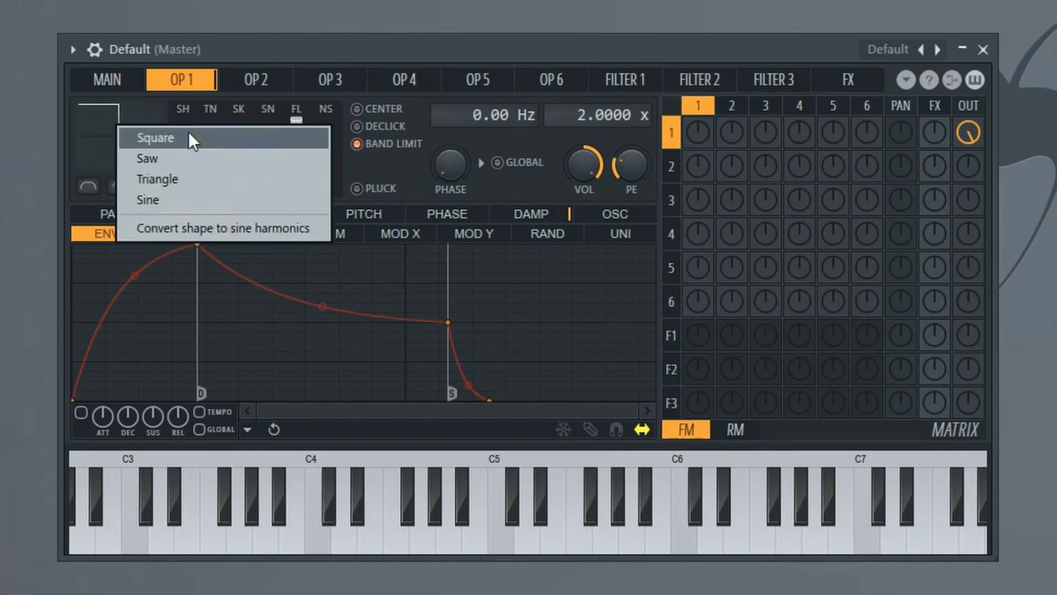
click(155, 138)
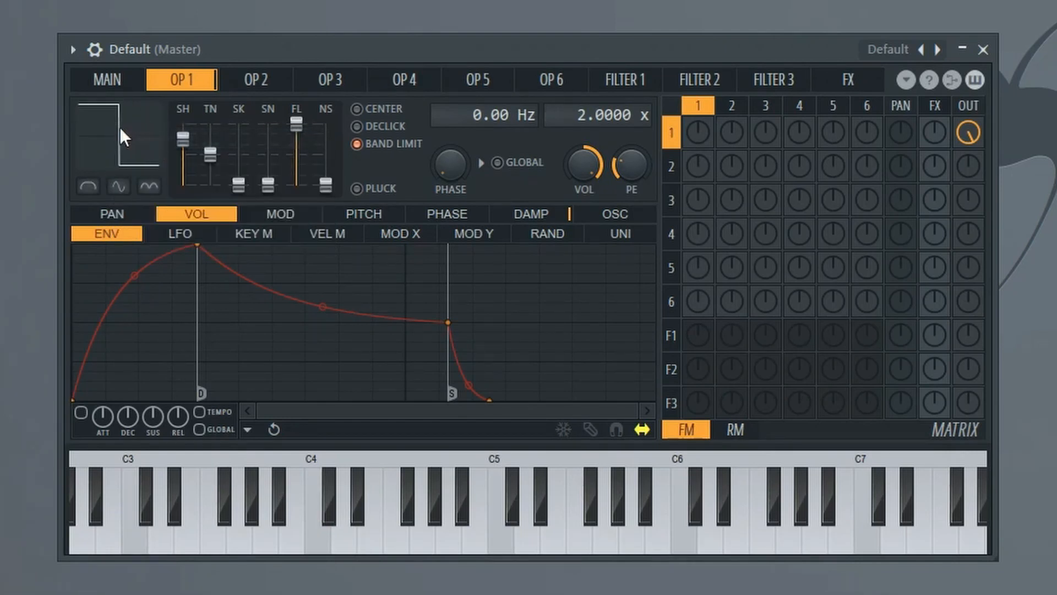
right_click(120, 134)
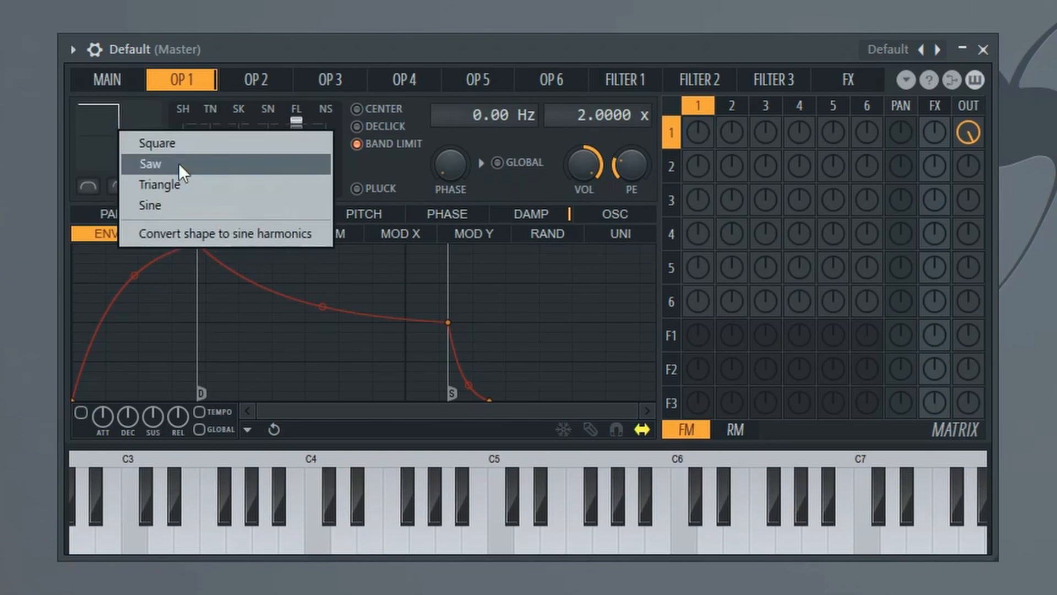
click(178, 164)
right_click(129, 134)
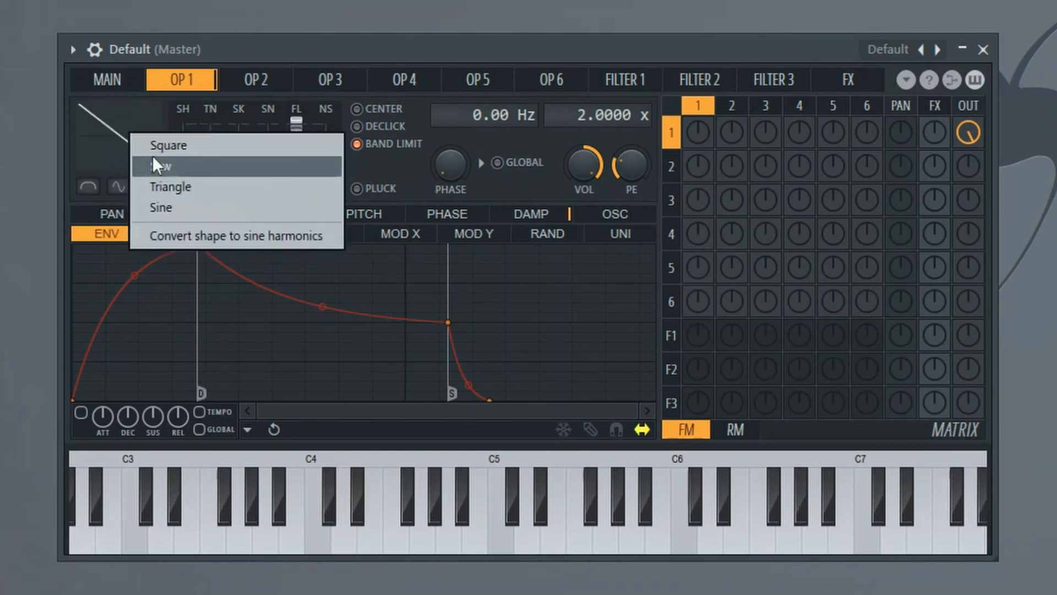
click(159, 185)
right_click(107, 141)
click(146, 216)
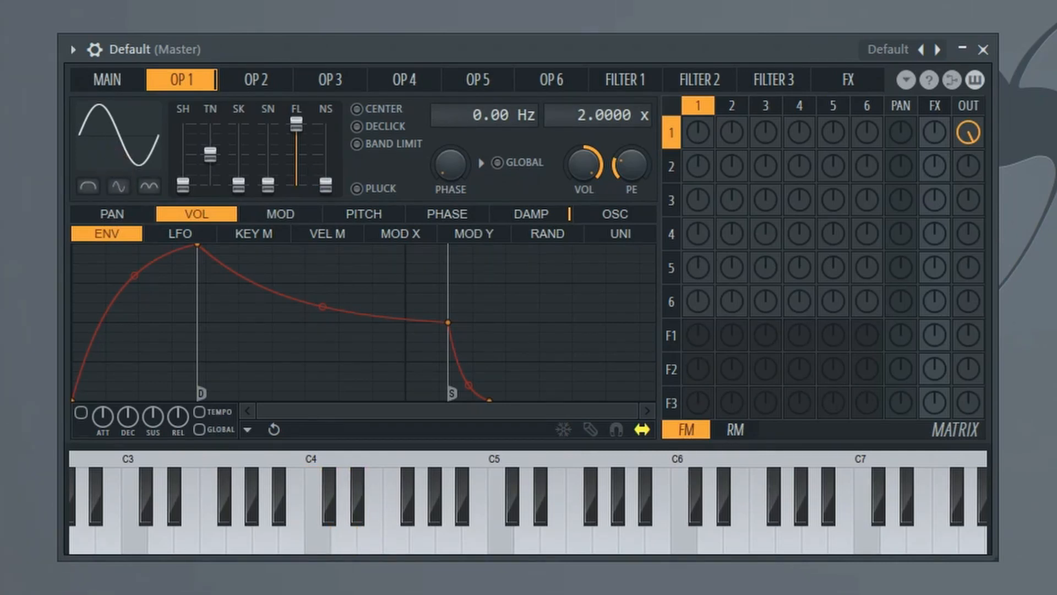
Step: Sweep operator 1's shape amount through the triangle and saw waveforms, and lower it back to a sine
drag(183, 186, 183, 166)
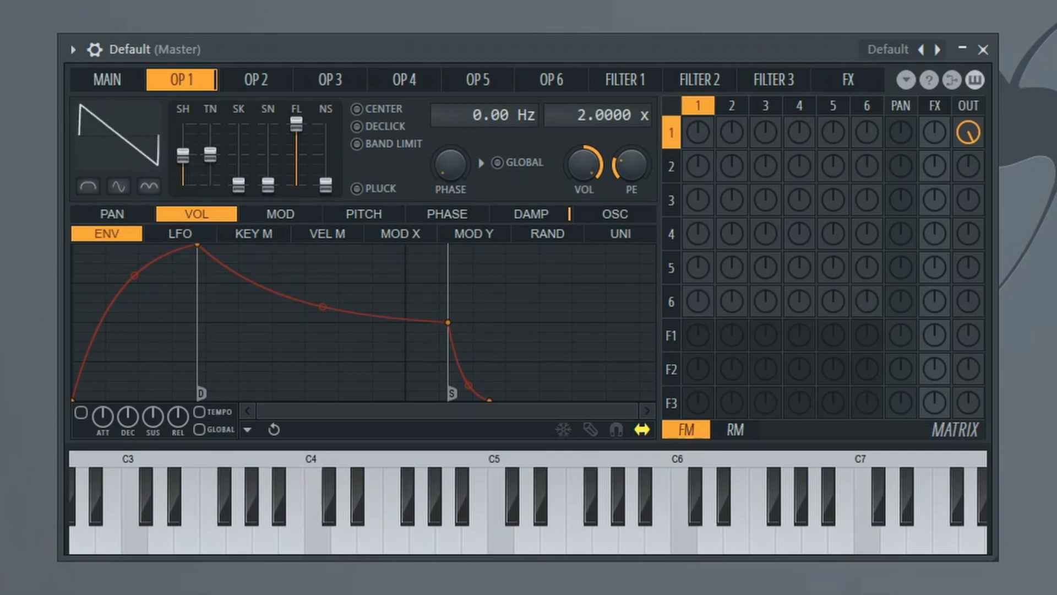
mouse_move(182, 167)
mouse_down()
mouse_move(183, 144)
mouse_move(183, 165)
mouse_up()
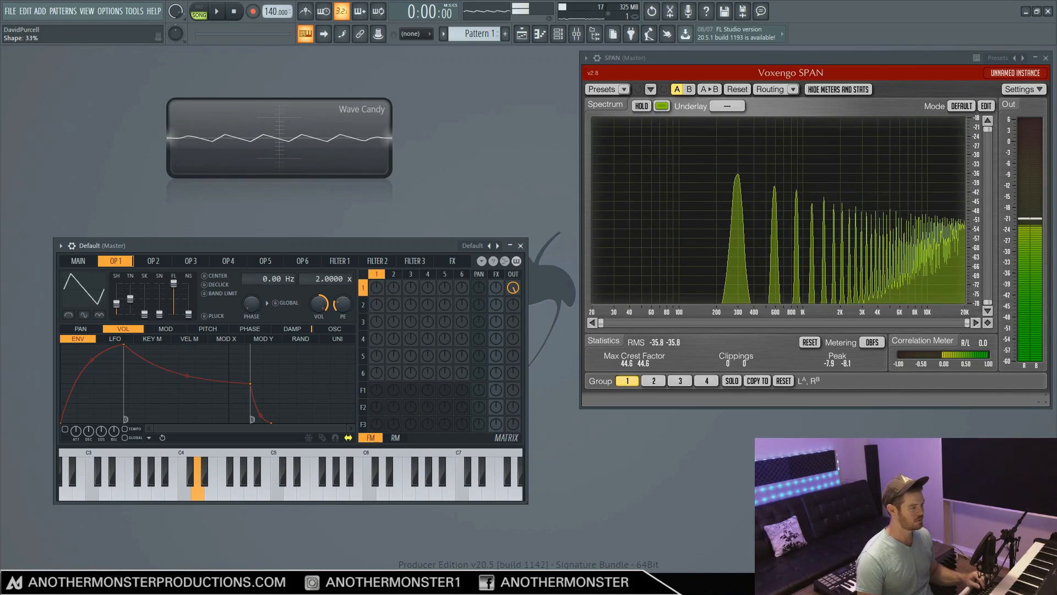
mouse_move(116, 303)
mouse_down()
mouse_move(117, 314)
mouse_move(117, 285)
mouse_move(116, 298)
mouse_up()
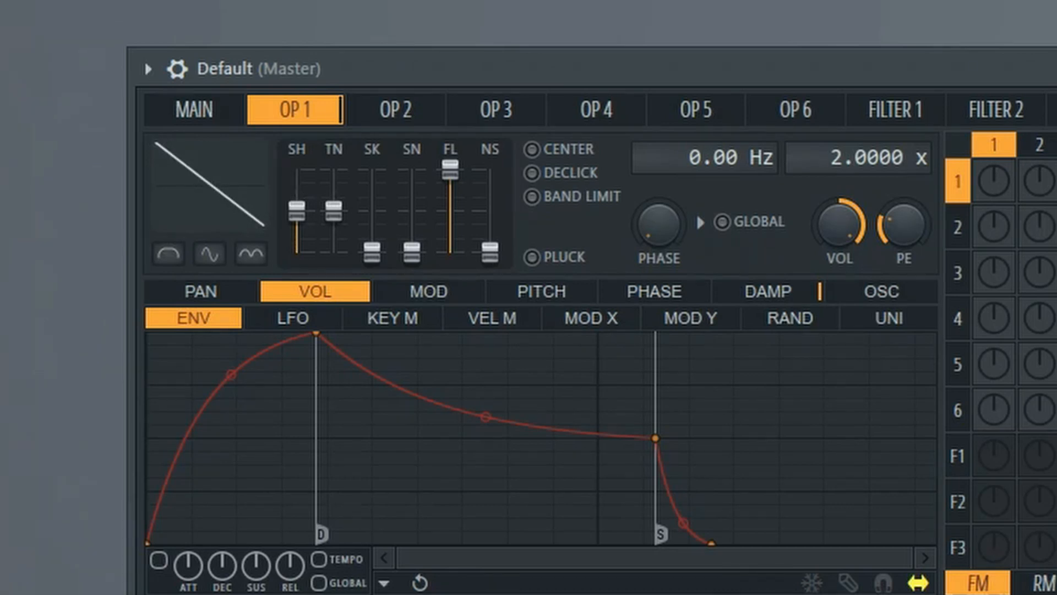
drag(297, 211, 297, 250)
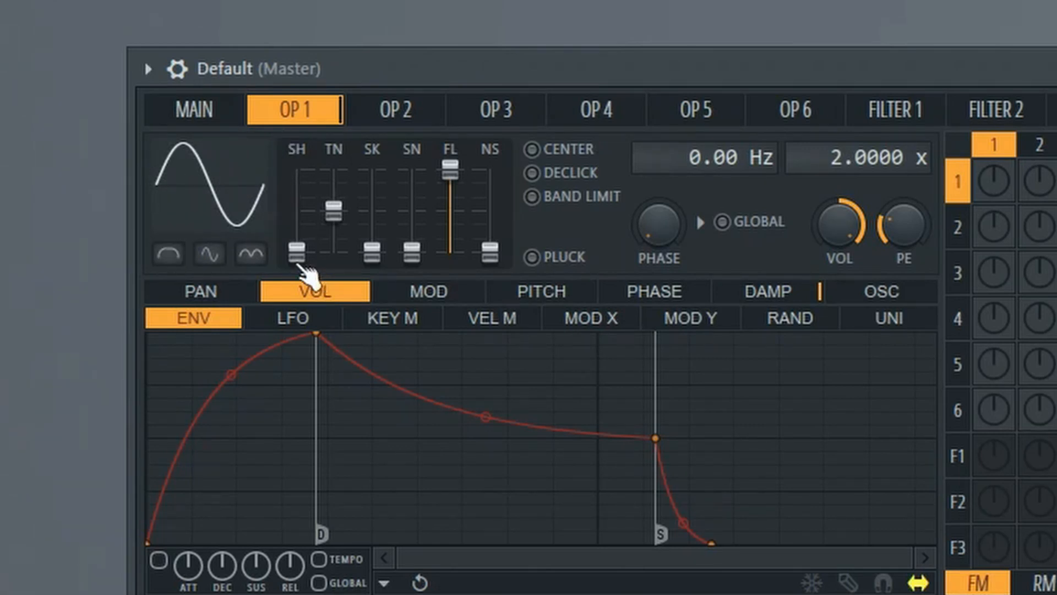
mouse_move(296, 254)
mouse_down()
mouse_move(296, 175)
mouse_move(296, 257)
mouse_up()
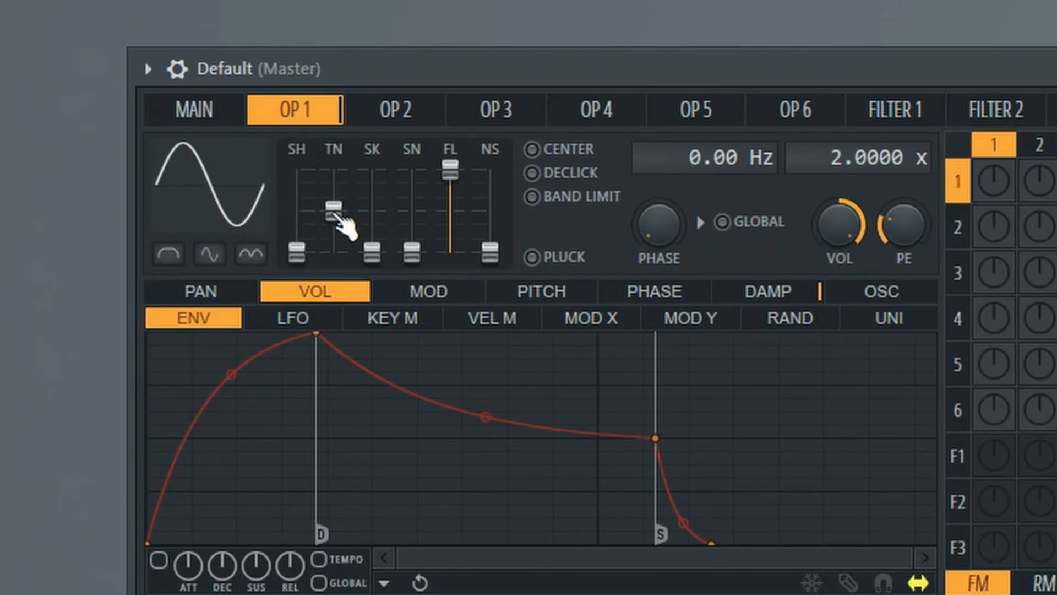
Step: Try operator 1's tension, SK and SN waveform adjustments, returning each to its starting value
mouse_move(333, 211)
mouse_down()
mouse_move(333, 170)
mouse_move(334, 253)
mouse_move(333, 211)
mouse_up()
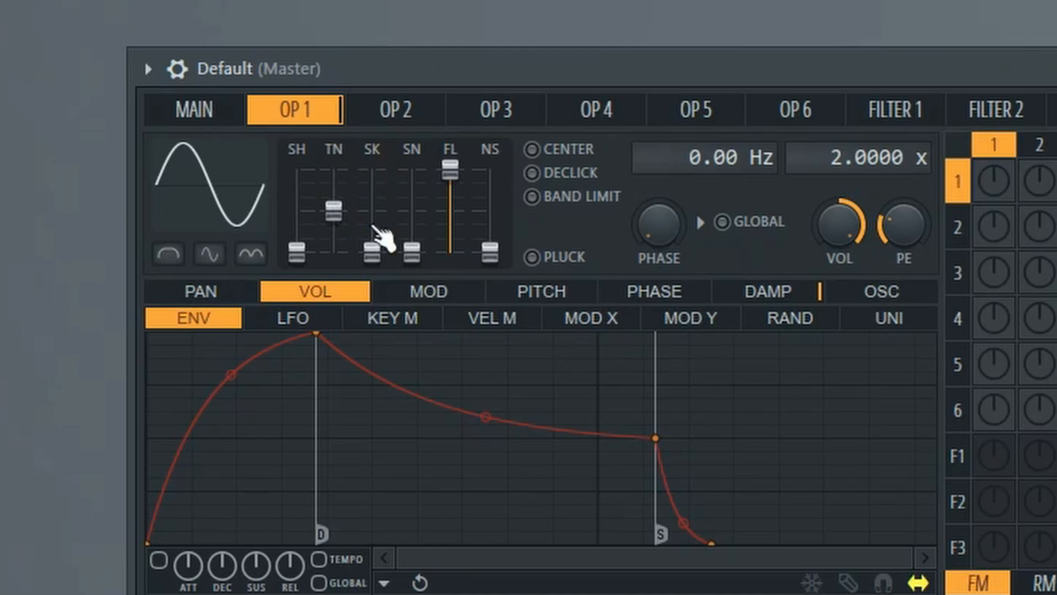
mouse_move(373, 253)
mouse_down()
mouse_move(373, 168)
mouse_move(378, 254)
mouse_up()
mouse_move(412, 250)
mouse_down()
mouse_move(411, 169)
mouse_move(412, 251)
mouse_up()
mouse_move(297, 250)
mouse_down()
mouse_move(297, 209)
mouse_move(300, 253)
mouse_up()
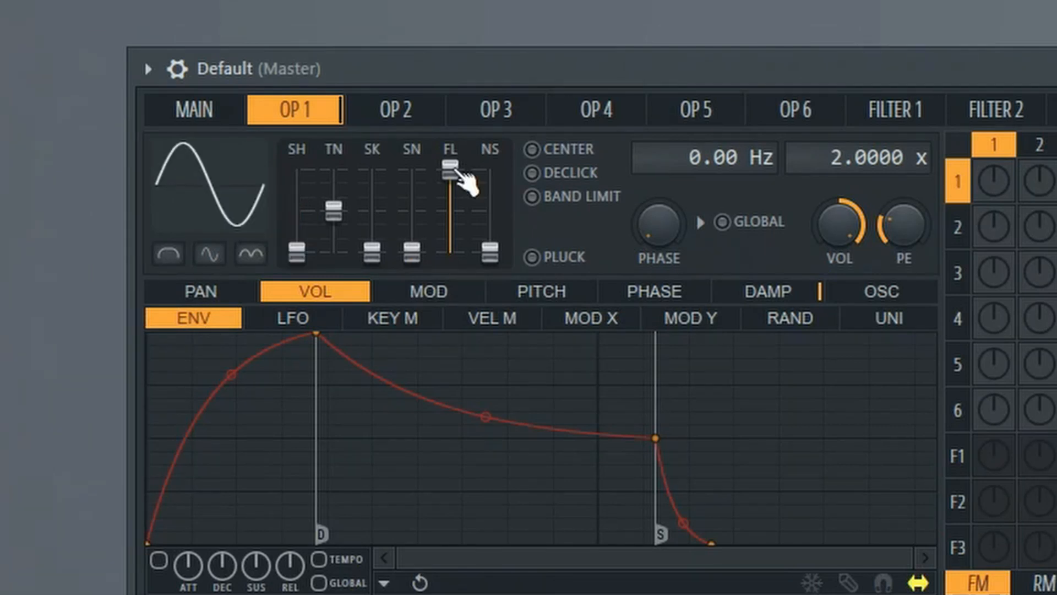
Step: Restore operator 1's saw shape, lower its pre-filter to the minimum and raise it back to the maximum
key(ctrl+z)
drag(450, 171, 450, 252)
key(ctrl+z)
key(ctrl+z)
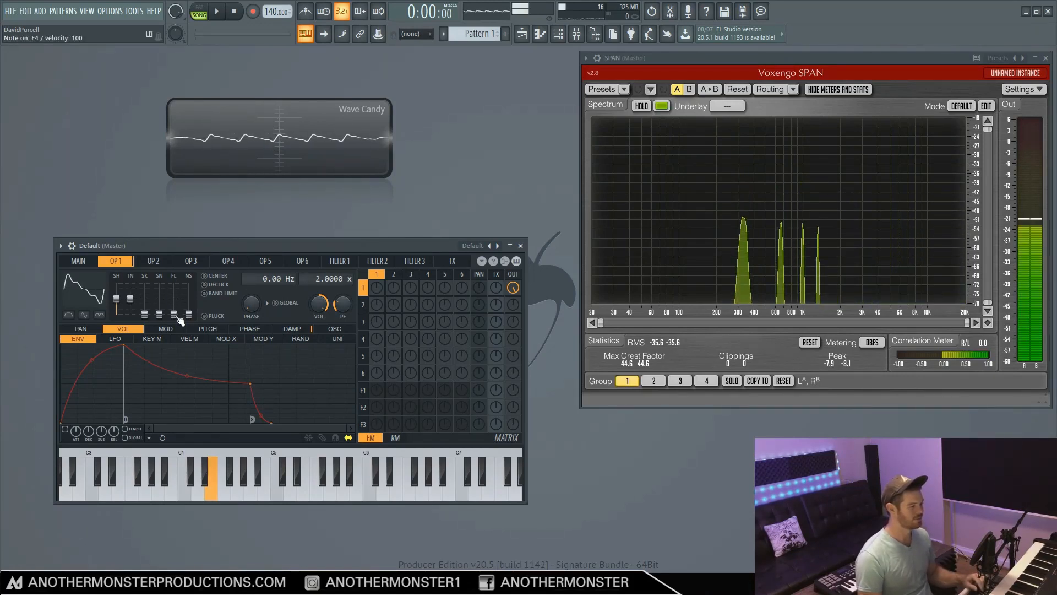
drag(177, 316, 177, 283)
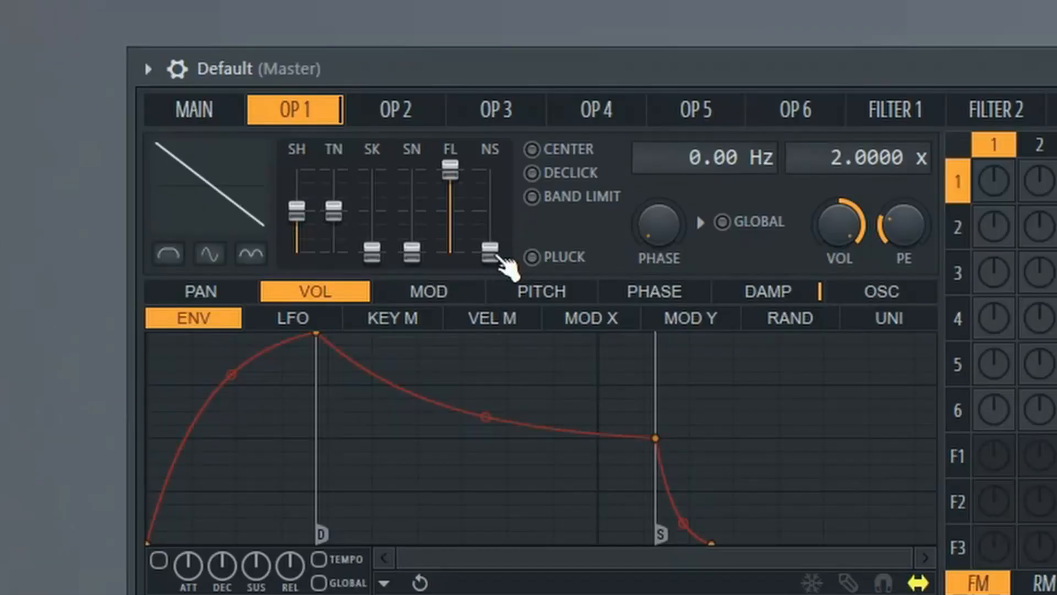
Step: Raise operator 1's noise level to the maximum, lower it back to zero and reset the waveform to Sine
drag(490, 253, 490, 169)
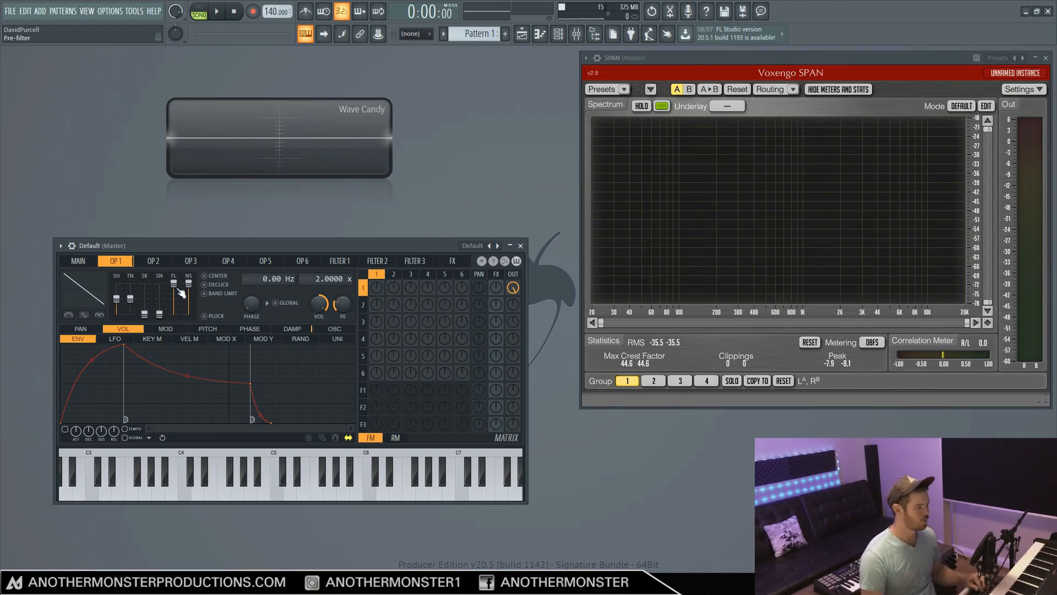
drag(189, 284, 189, 316)
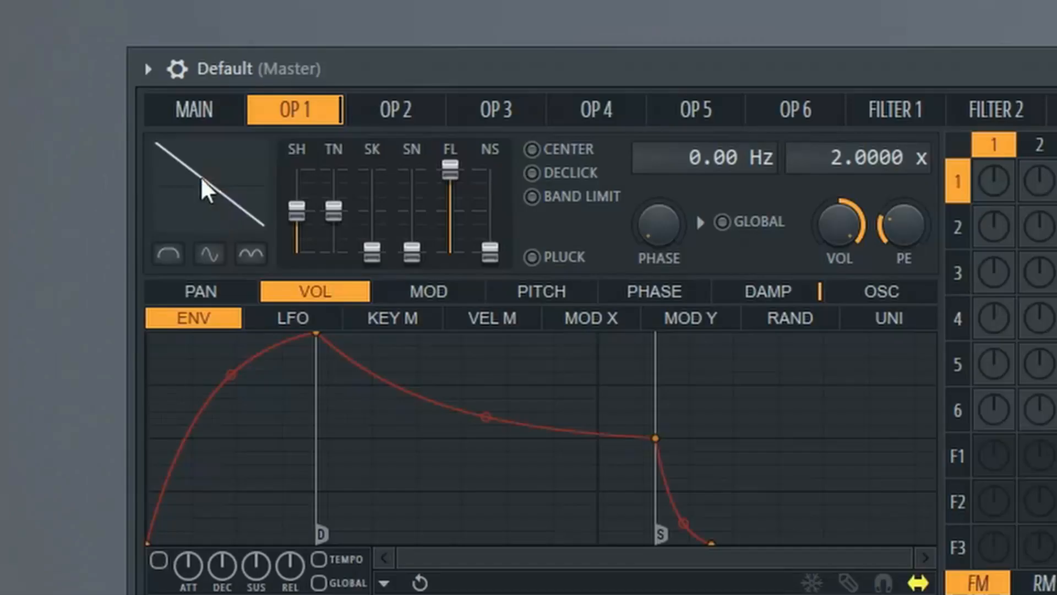
right_click(202, 180)
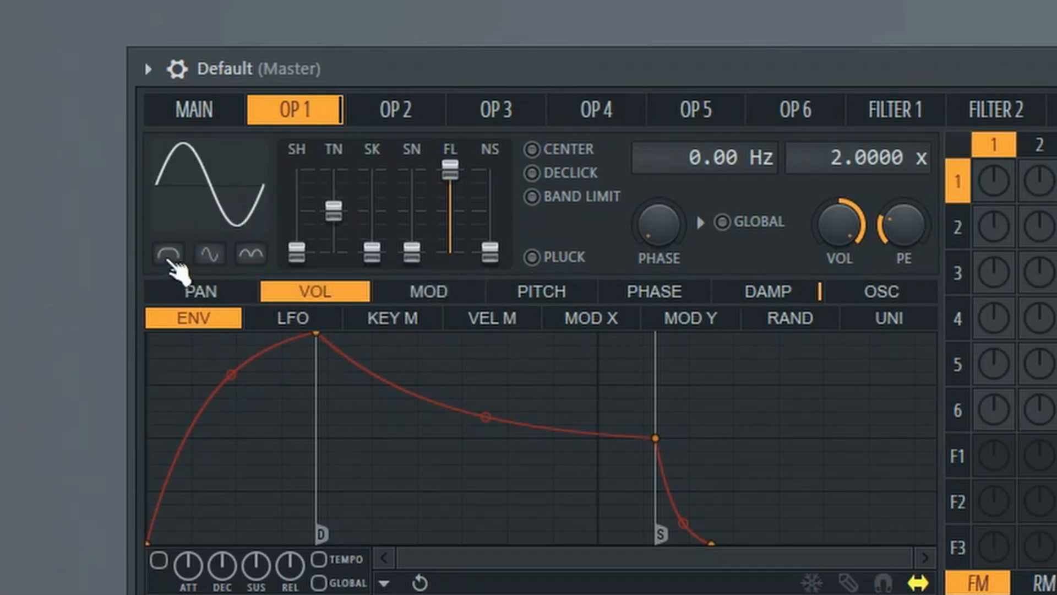
Step: Try operator 1's three waveform variants, including Half and Even, switching the half-wave version on and off
click(168, 256)
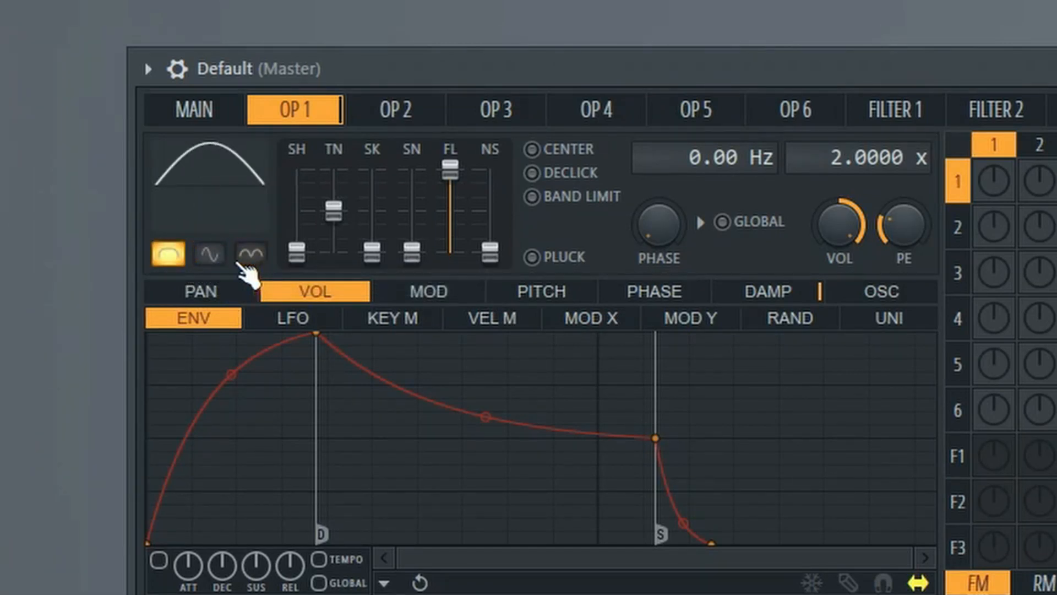
click(208, 258)
click(243, 259)
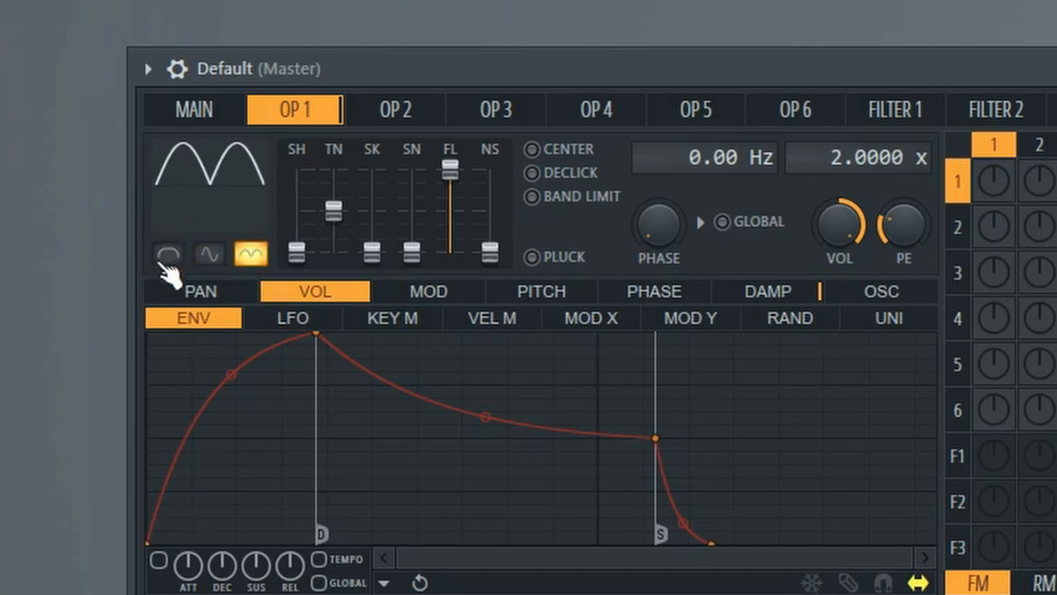
click(210, 254)
click(169, 255)
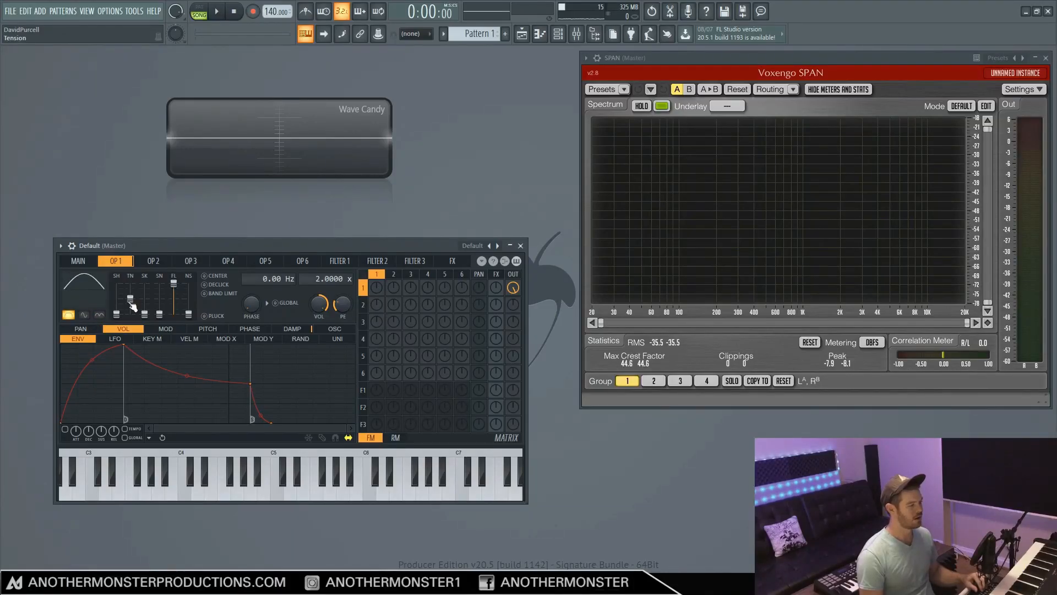
click(70, 313)
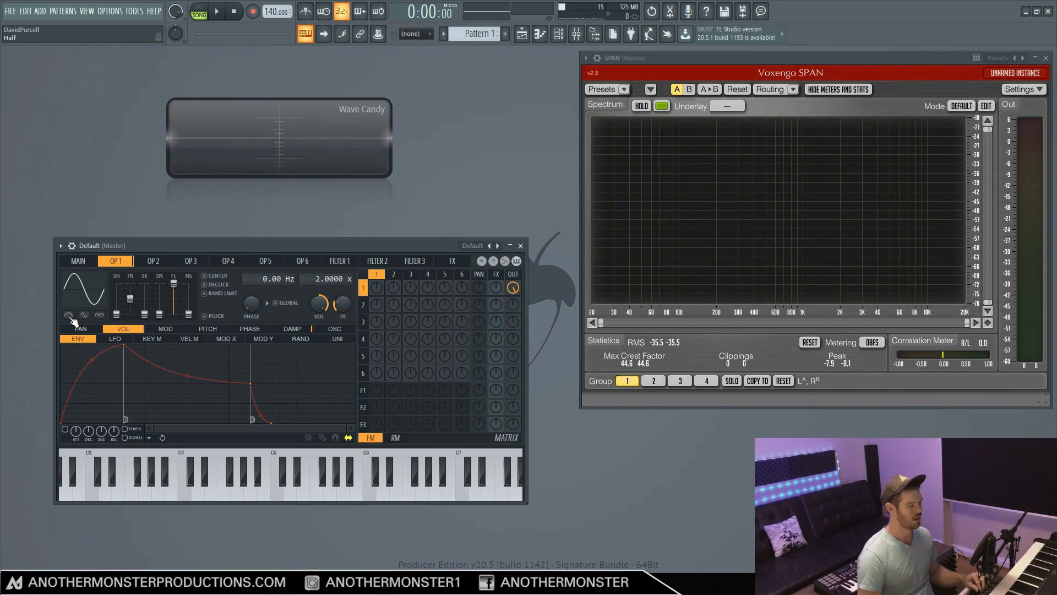
click(70, 316)
click(69, 316)
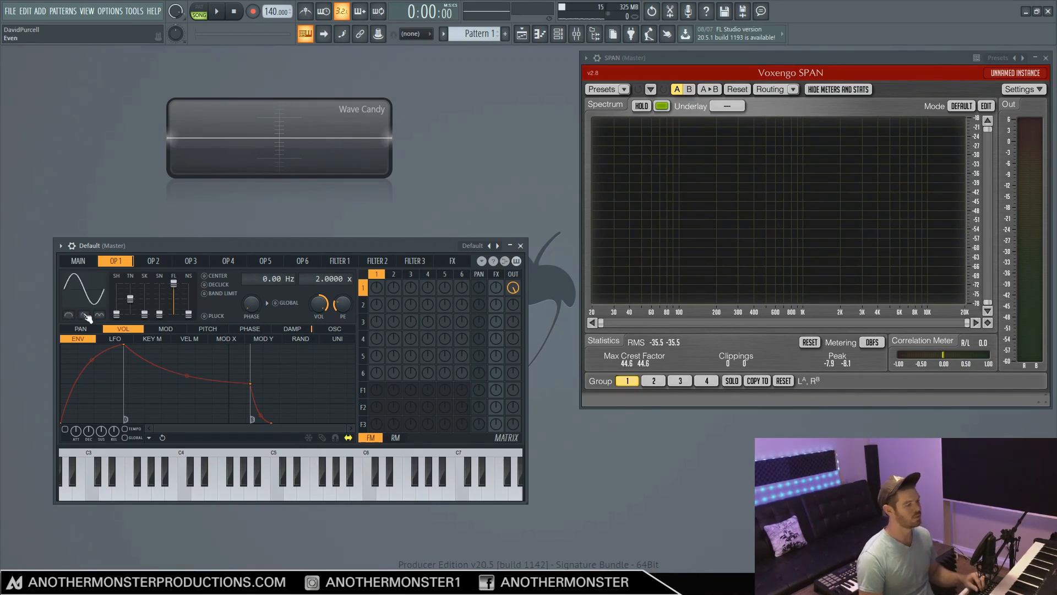
click(69, 317)
click(70, 317)
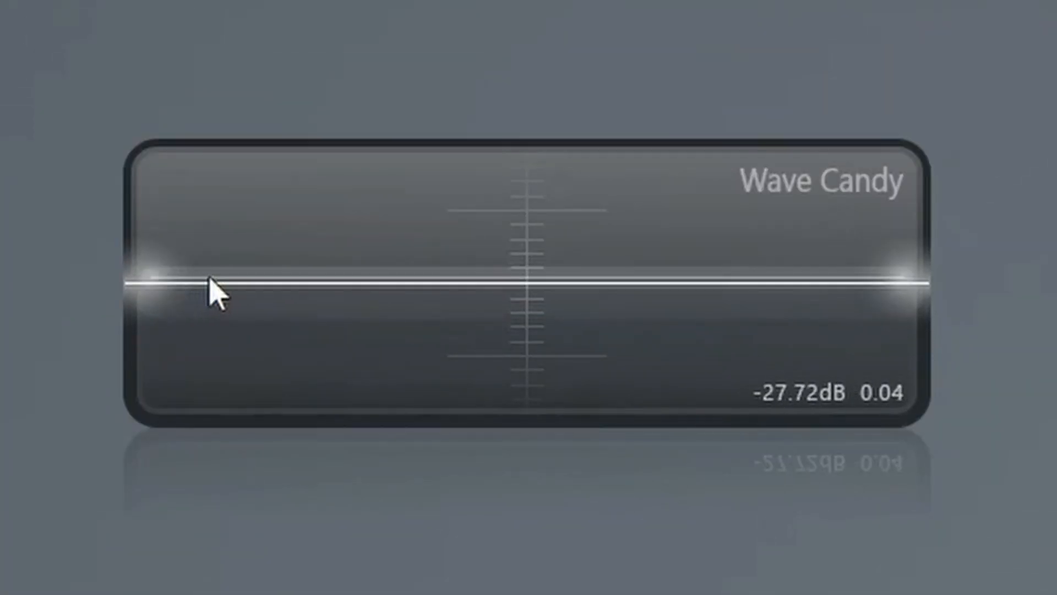
Step: Try operator 1's Center, Phase and Declick controls, returning each to its off state
drag(406, 425, 413, 504)
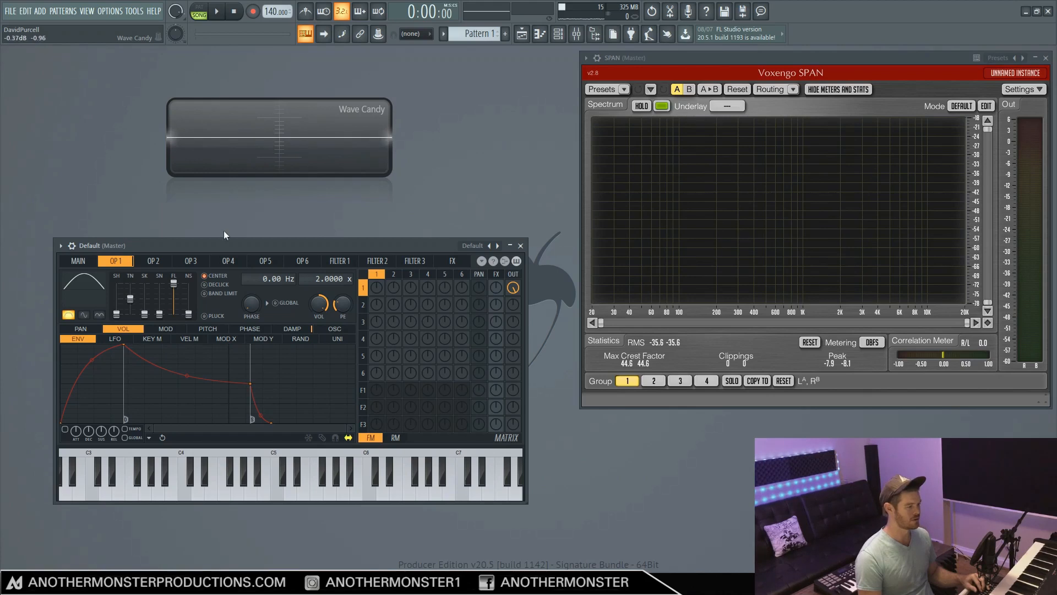
click(204, 276)
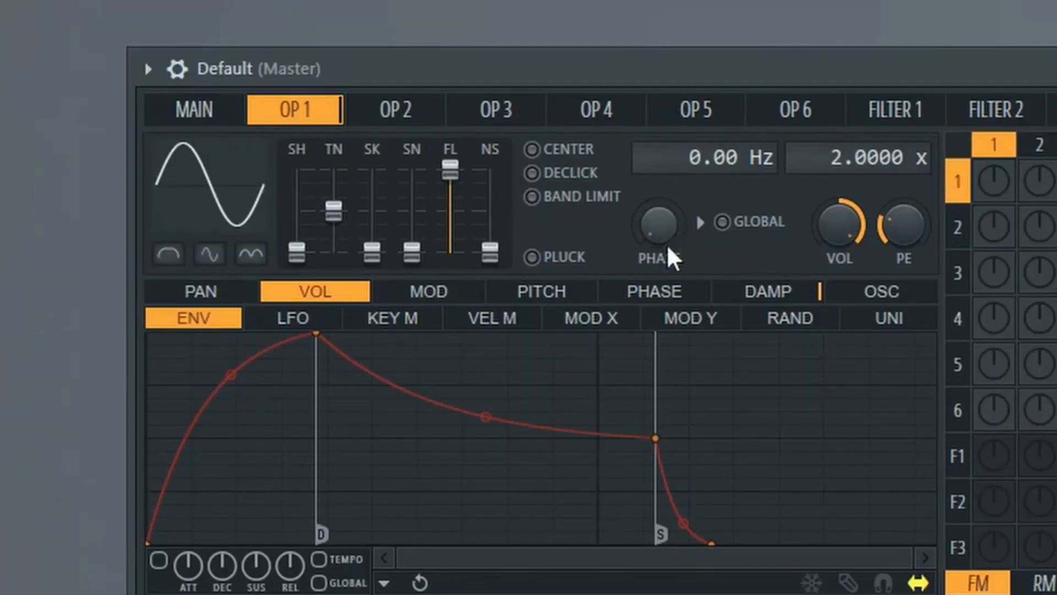
drag(660, 225, 659, 143)
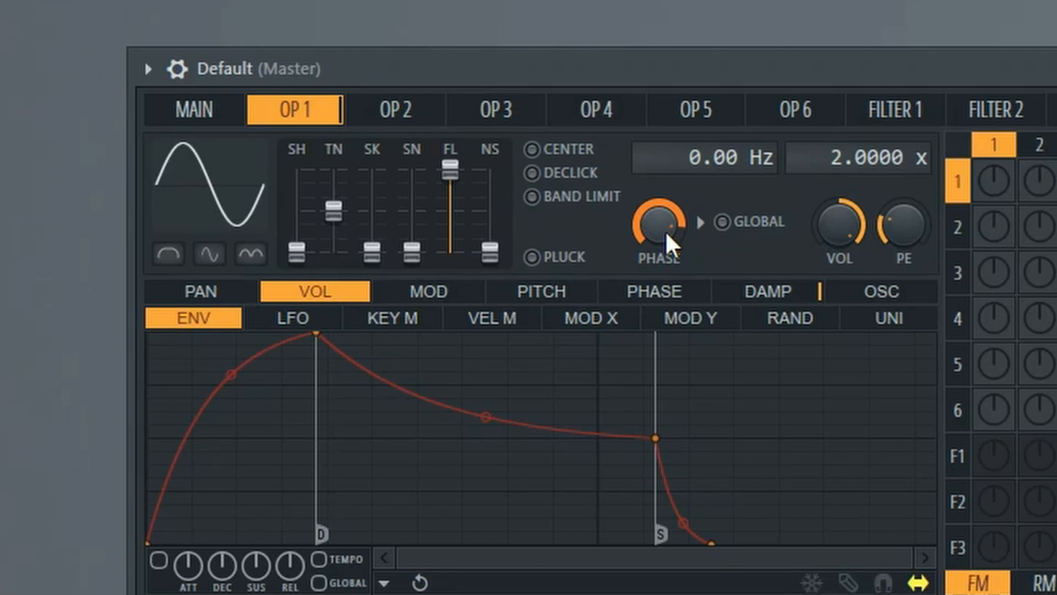
click(533, 173)
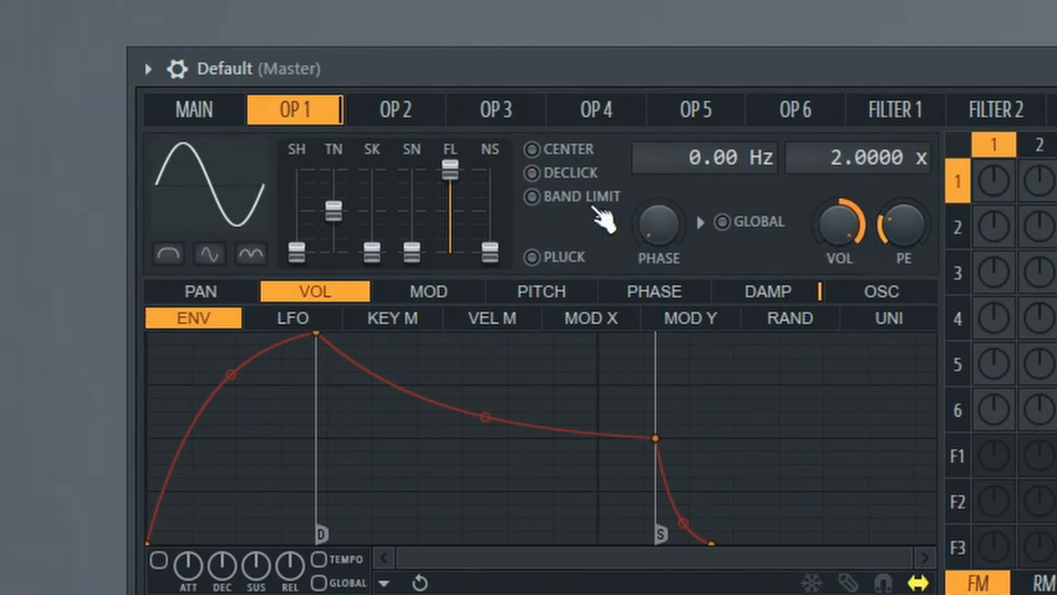
Step: Try the Band Limit option on operator 1, raise its shape amount to a saw and reset the waveform to Sine
click(533, 200)
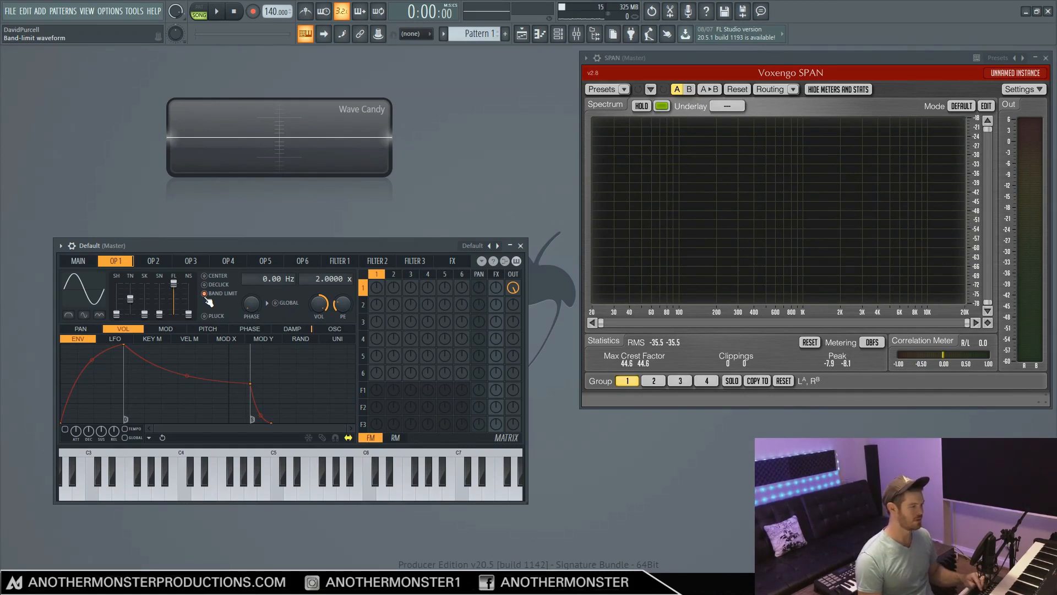
drag(117, 314, 116, 301)
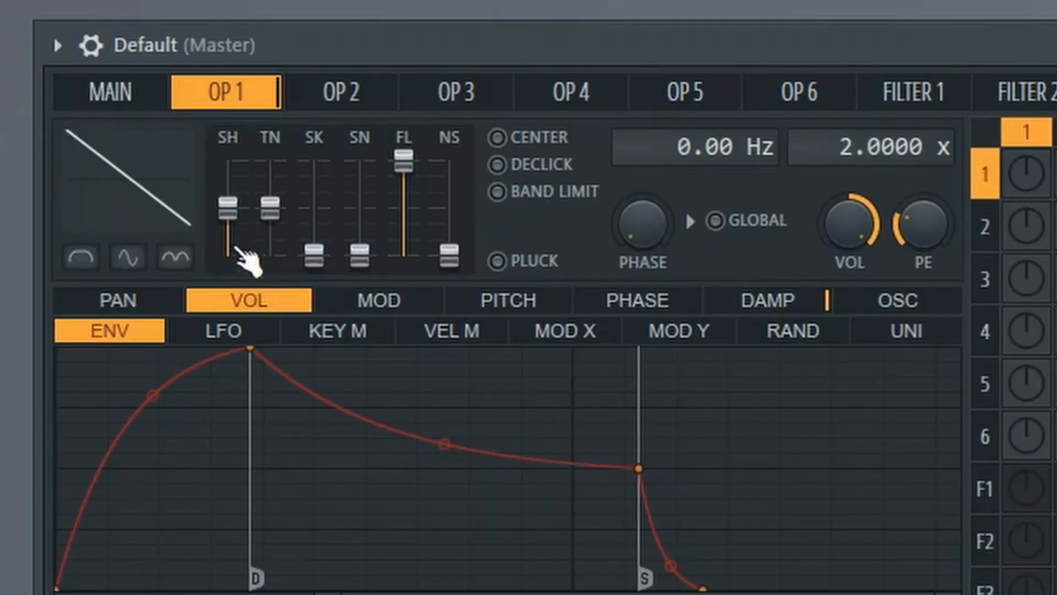
right_click(146, 210)
click(224, 311)
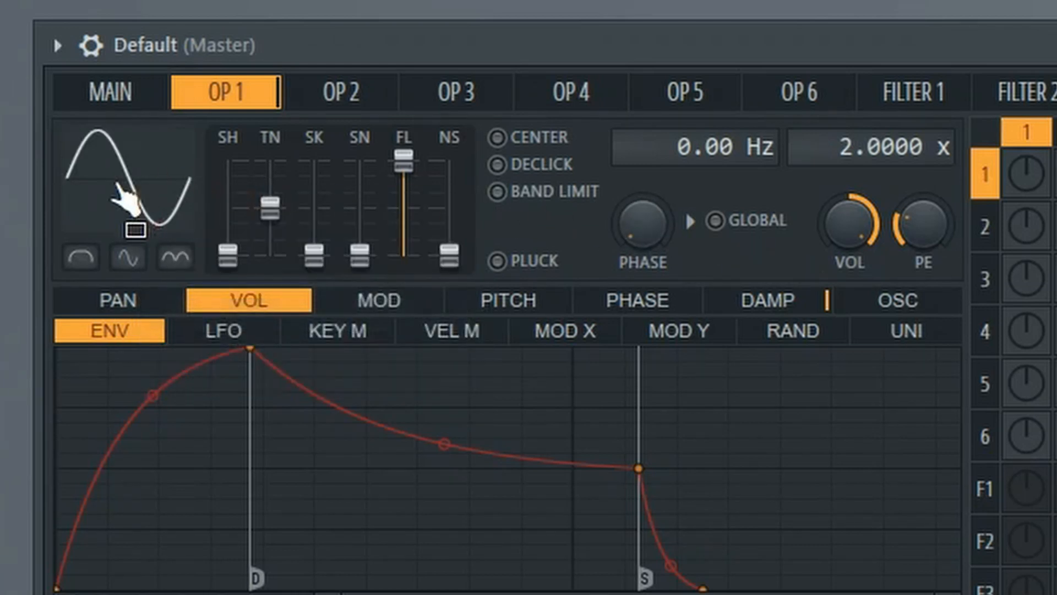
Step: Apply the band-limited Saw shape preset to operator 1, and switch the waveform back to Sine
right_click(117, 184)
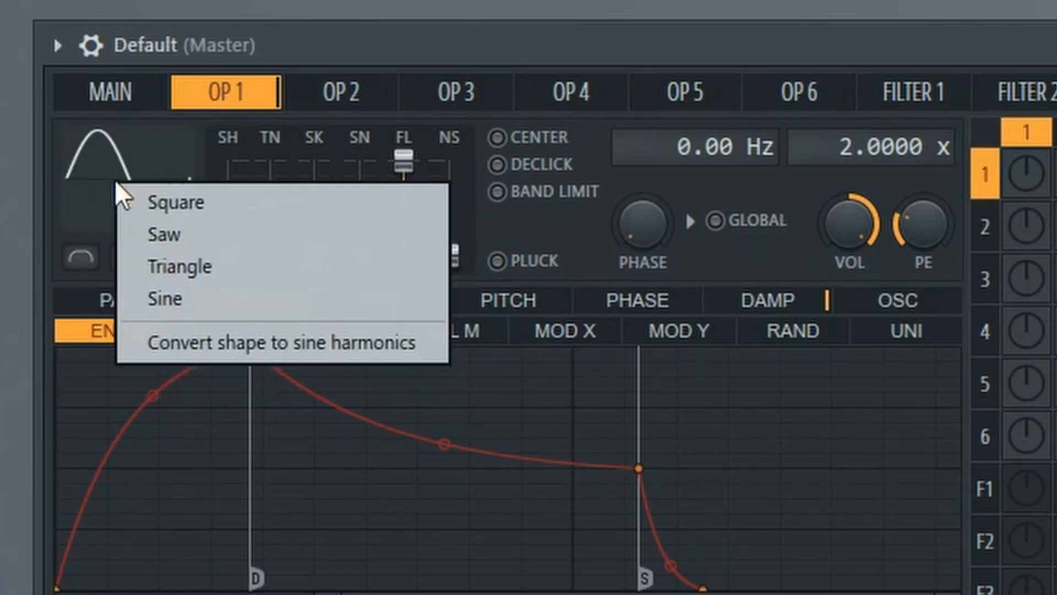
click(192, 241)
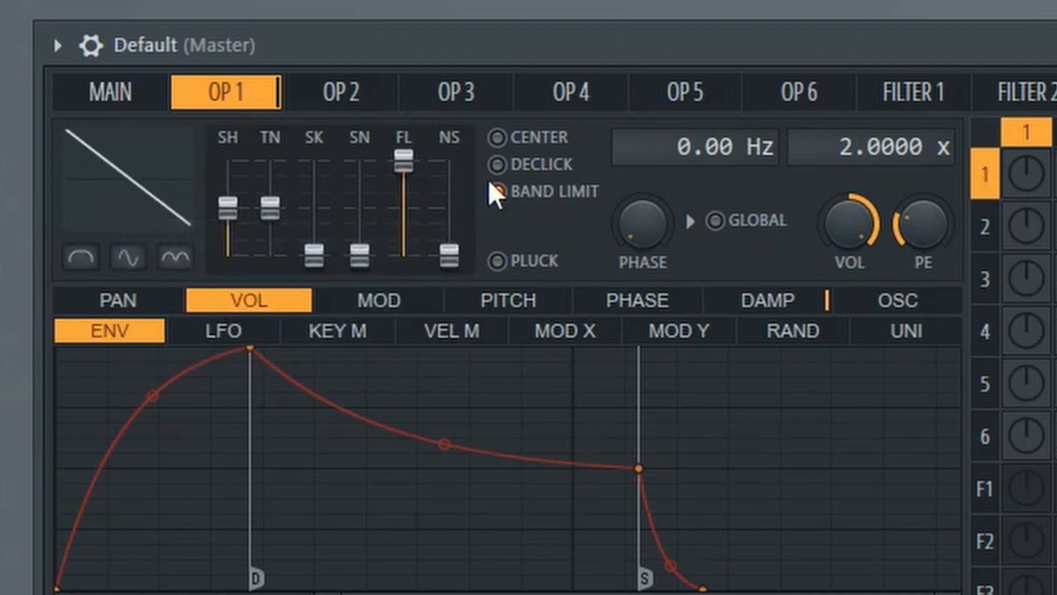
right_click(115, 183)
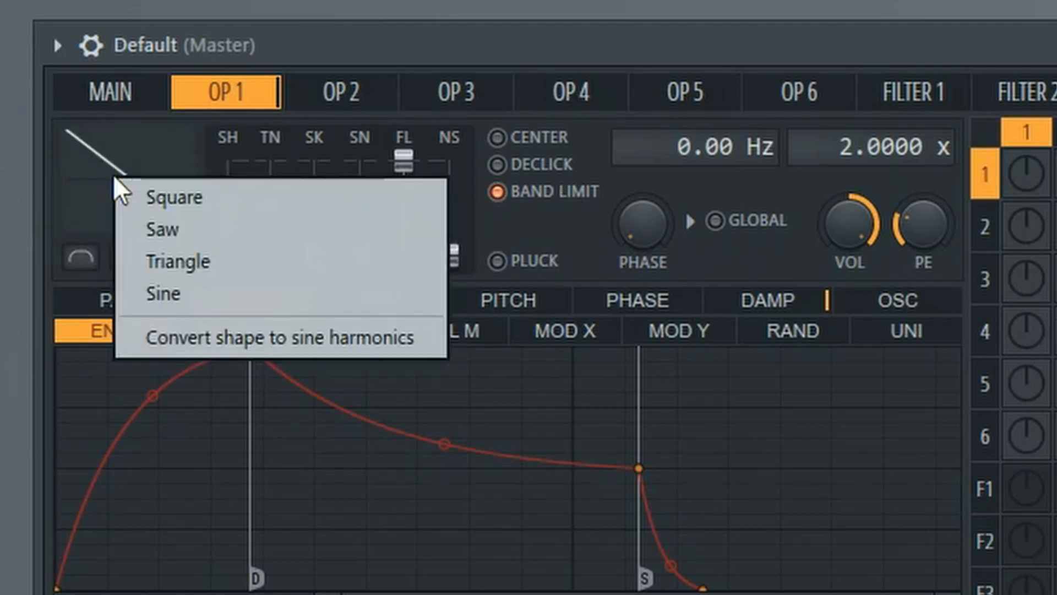
click(165, 293)
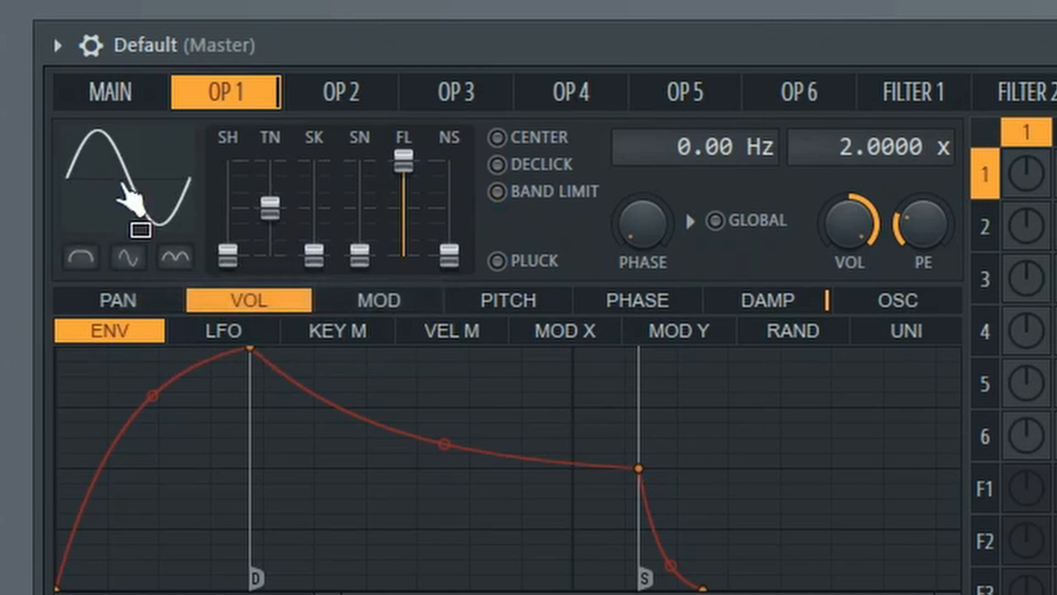
Step: Raise operator 1's shape to a saw, enable Band Limit and compare its high-frequency spectrum with and without it in SPAN
drag(227, 255, 228, 208)
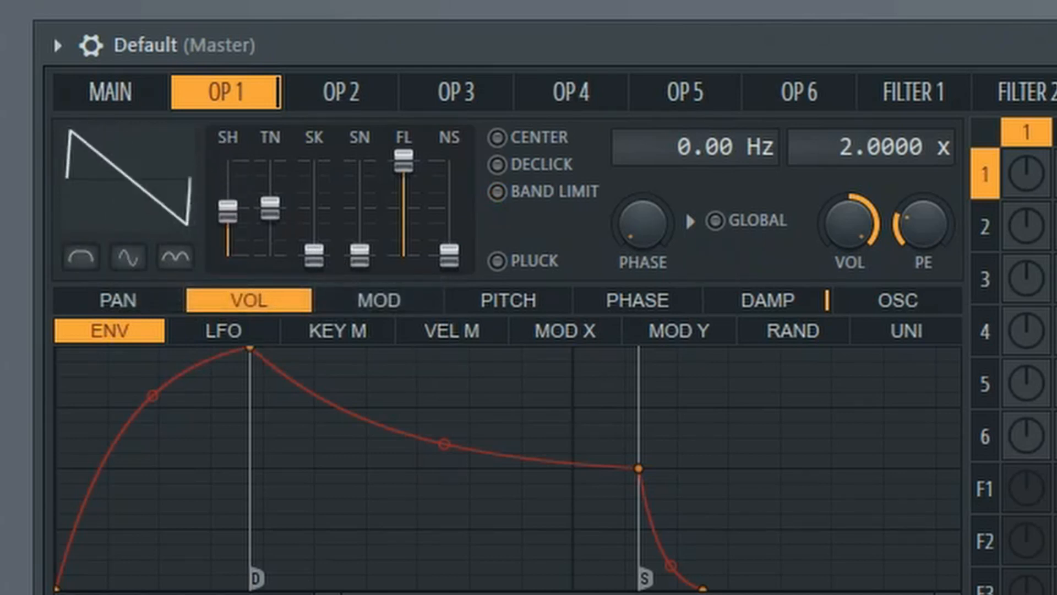
click(520, 192)
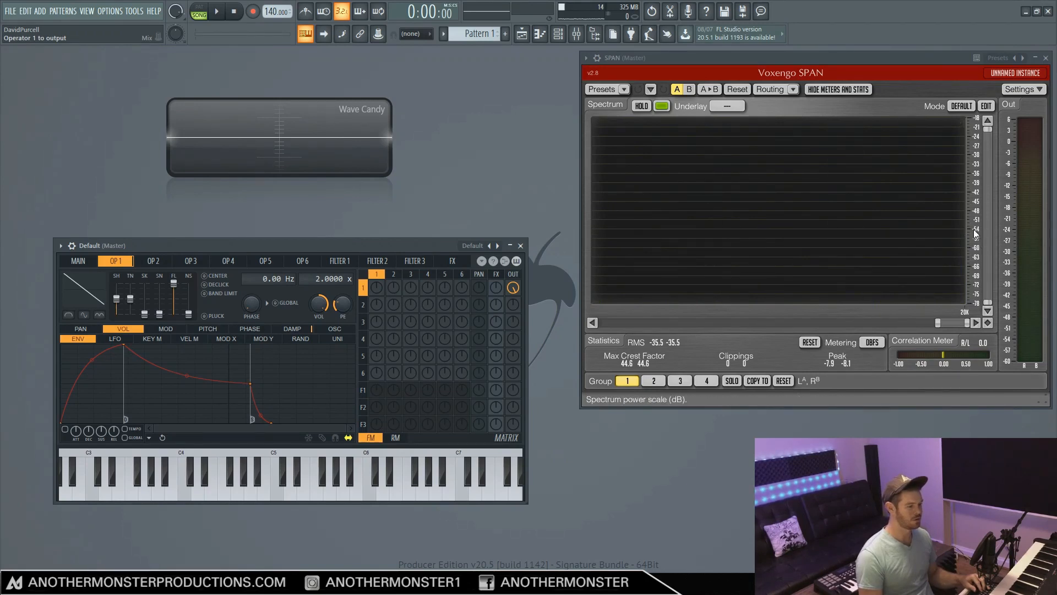
drag(938, 324, 871, 324)
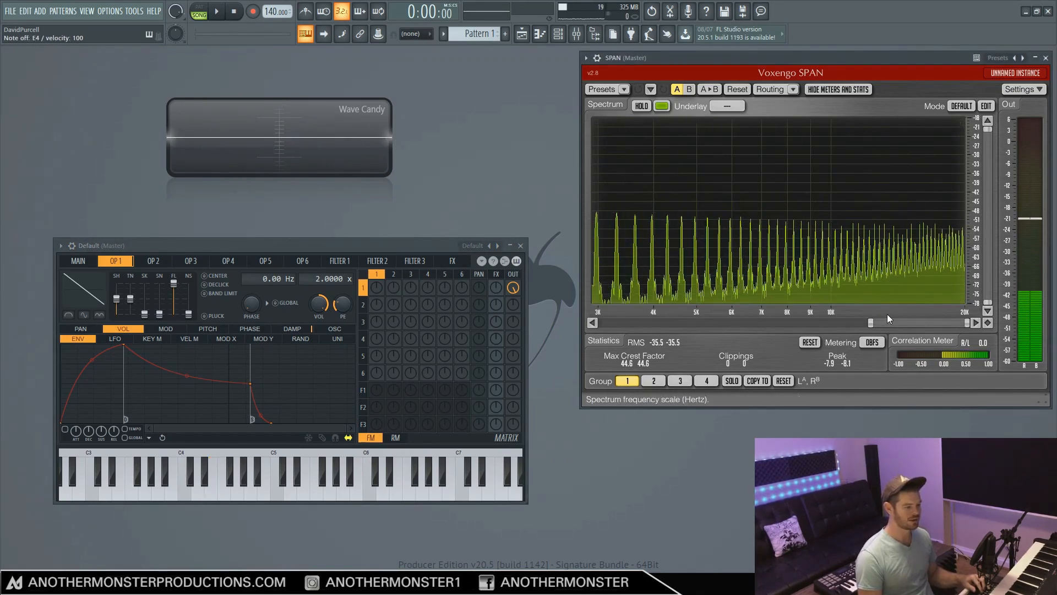
drag(872, 323, 602, 323)
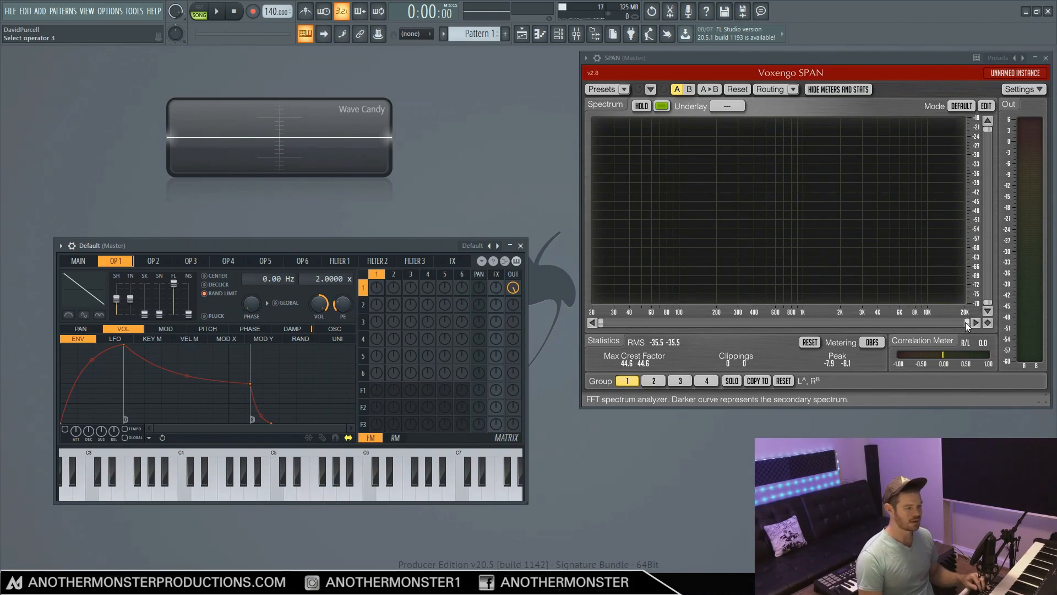
drag(602, 323, 846, 323)
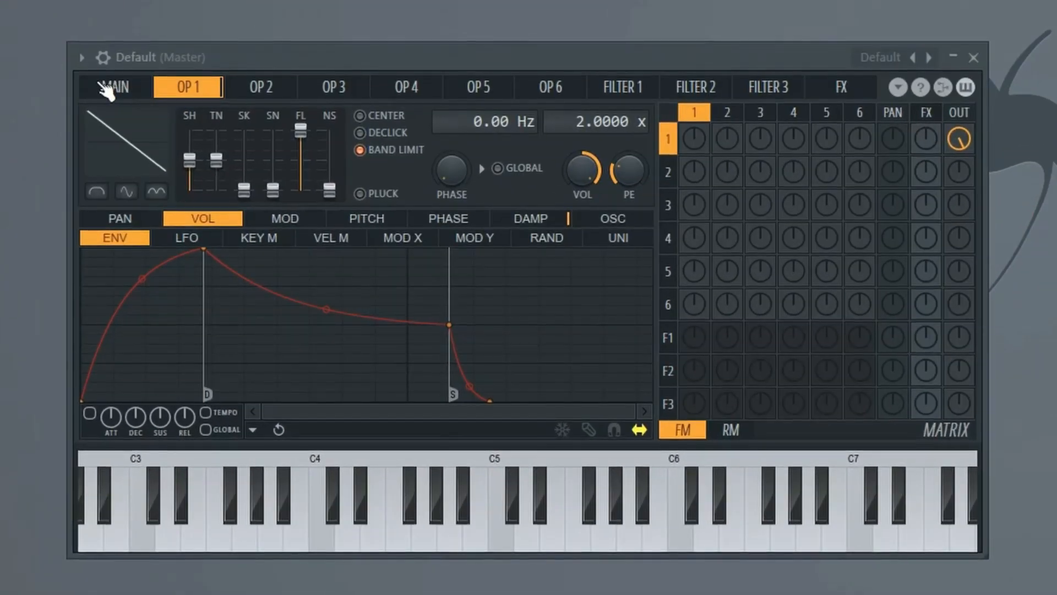
Step: With operator 1 modulating operator 2, try 8x draft oversampling in the quality settings, enable draft HQ Envelopes and switch draft oversampling back off
click(107, 88)
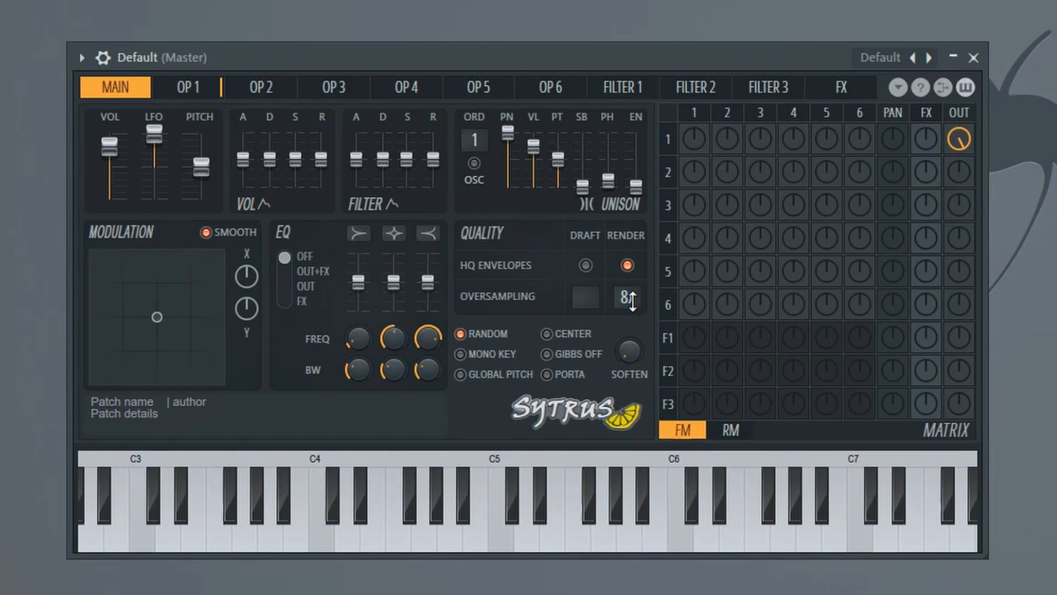
drag(394, 287, 394, 243)
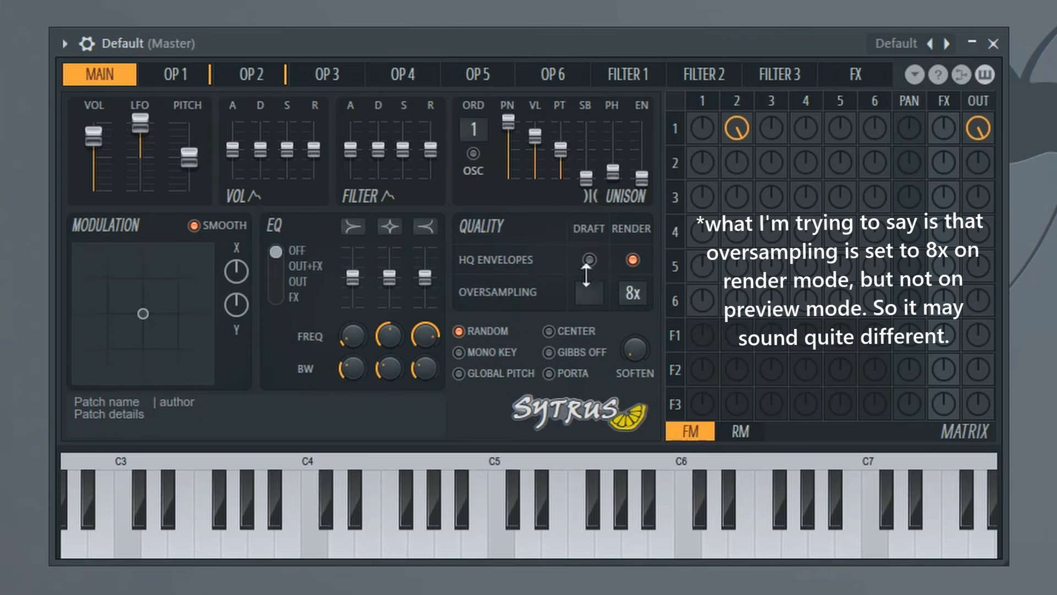
drag(588, 291, 588, 259)
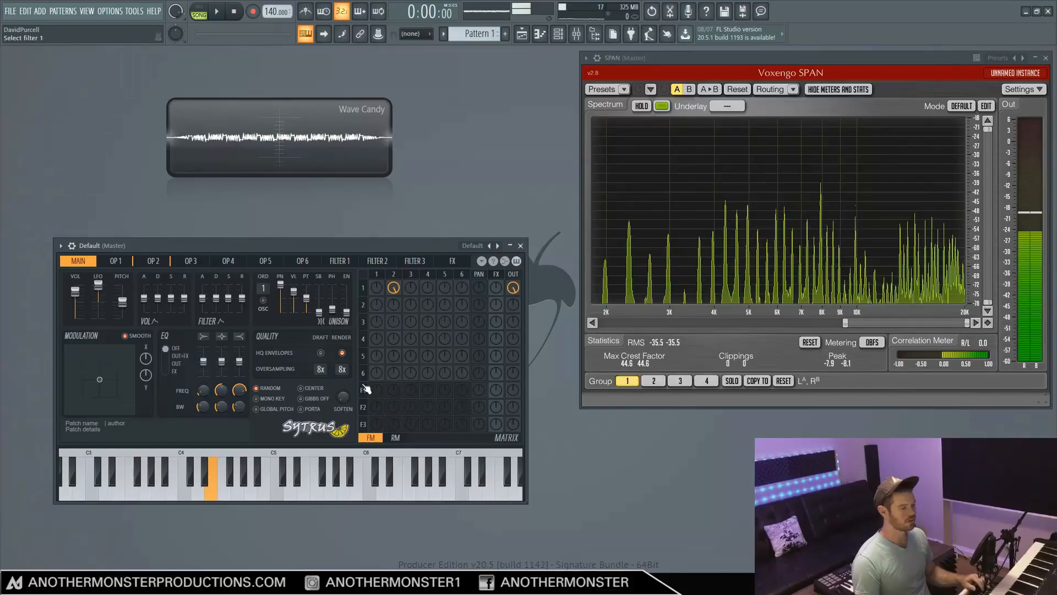
click(321, 353)
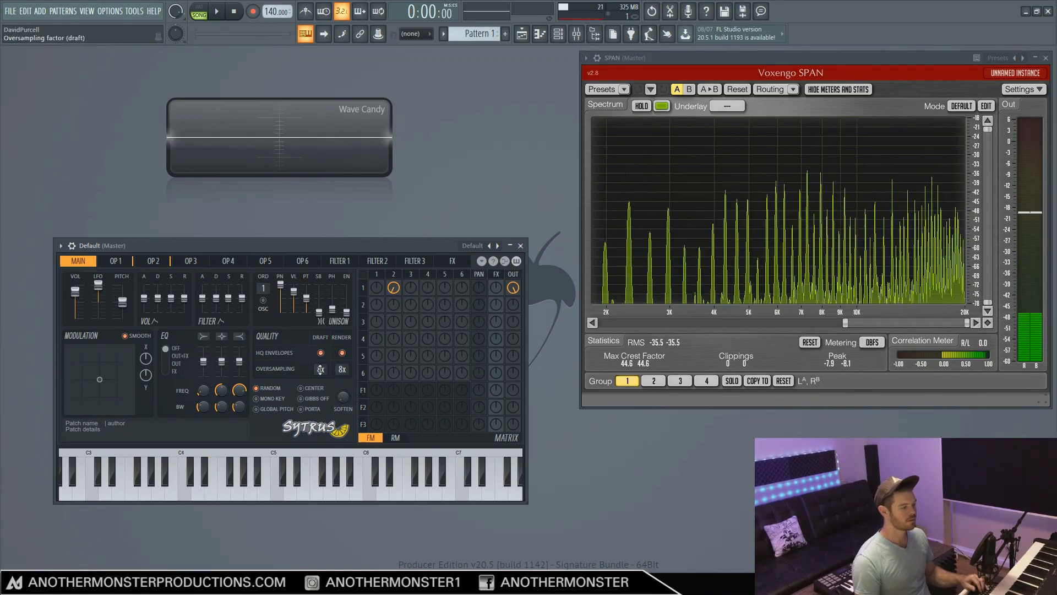
drag(320, 369, 321, 385)
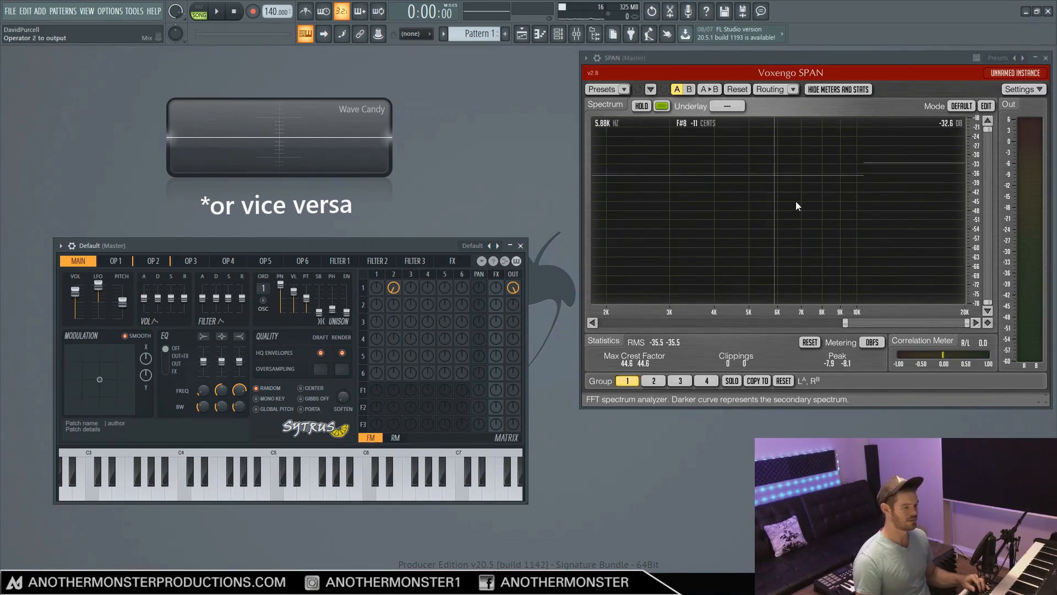
Step: Remove the operator 1 to operator 2 modulation and try operator 1's starting phase at 78% and lower, returning it to zero
click(115, 263)
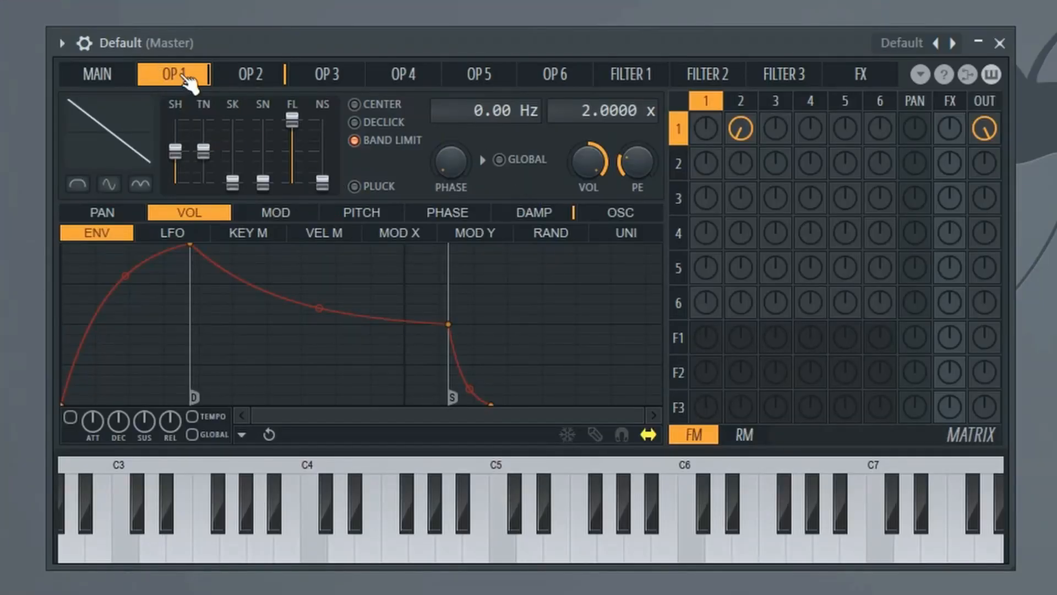
right_click(740, 128)
drag(445, 167, 444, 144)
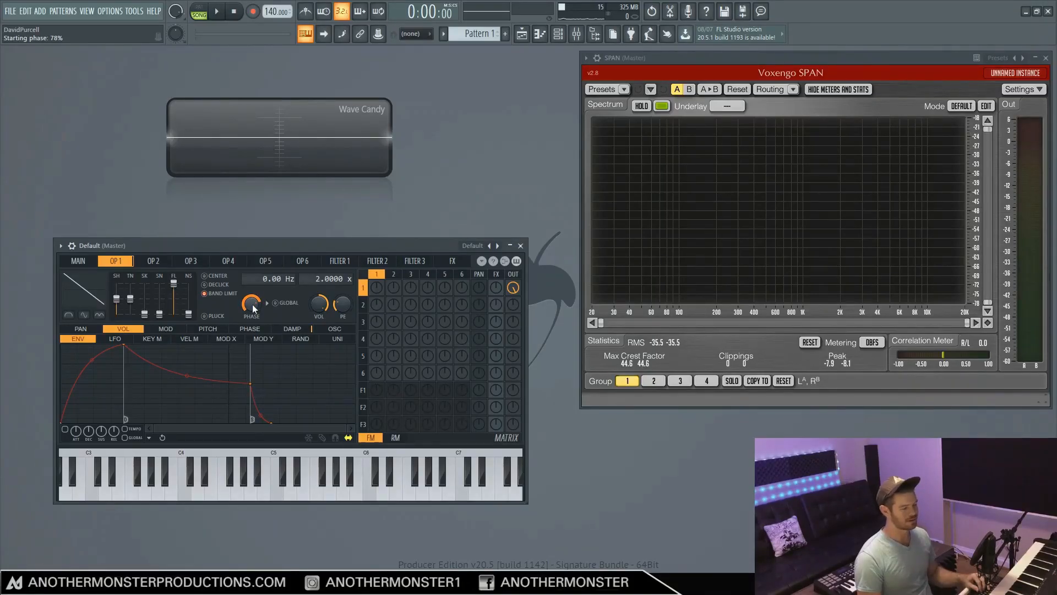
drag(254, 308, 253, 329)
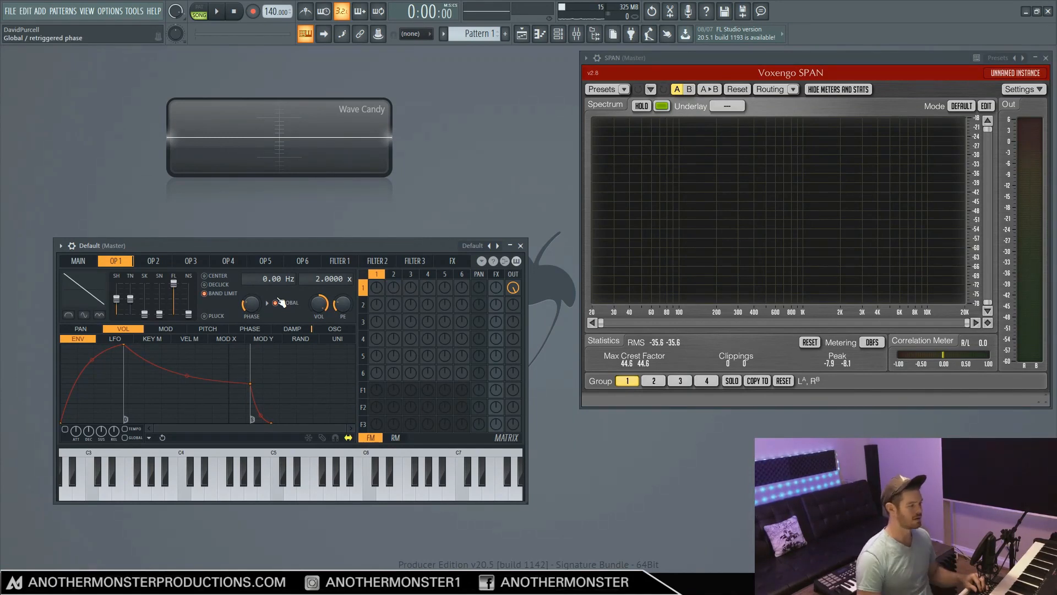
drag(251, 304, 251, 325)
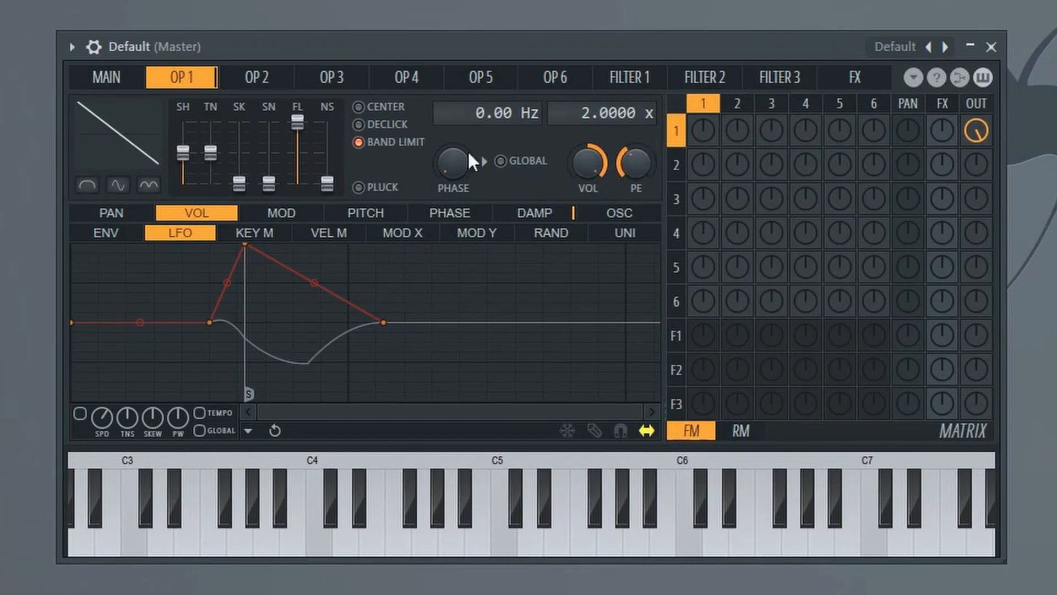
Step: Try operator 1's volume knob and reset its waveform to the Sine preset
mouse_move(594, 167)
mouse_down()
mouse_move(594, 193)
mouse_move(590, 166)
mouse_up()
click(109, 132)
click(171, 208)
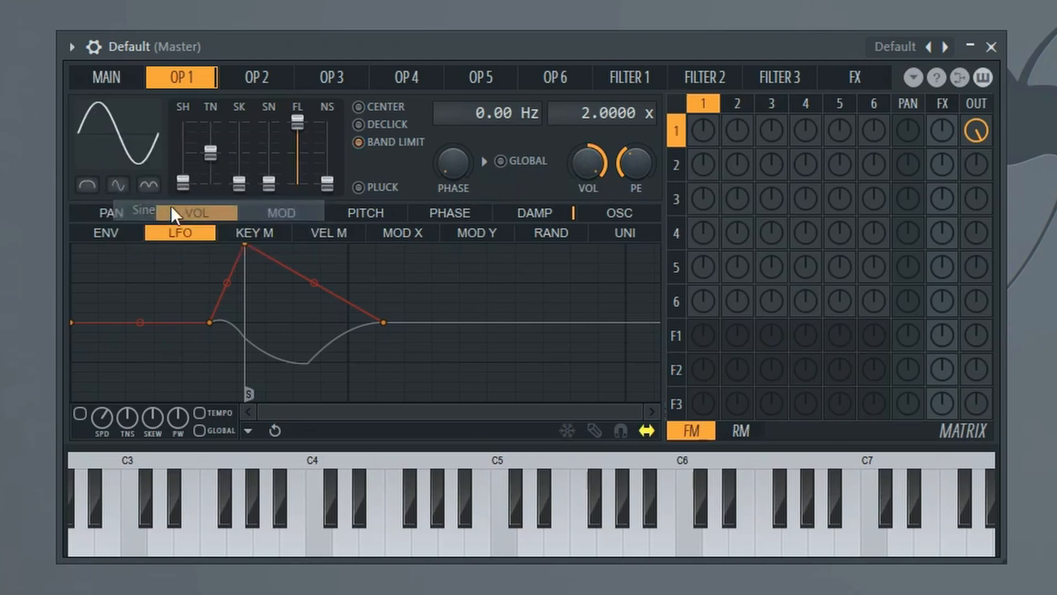
Step: Raise the modulation from operator 1 into operator 2, set operator 2's volume to its centre position and revisit both operators' settings
click(263, 82)
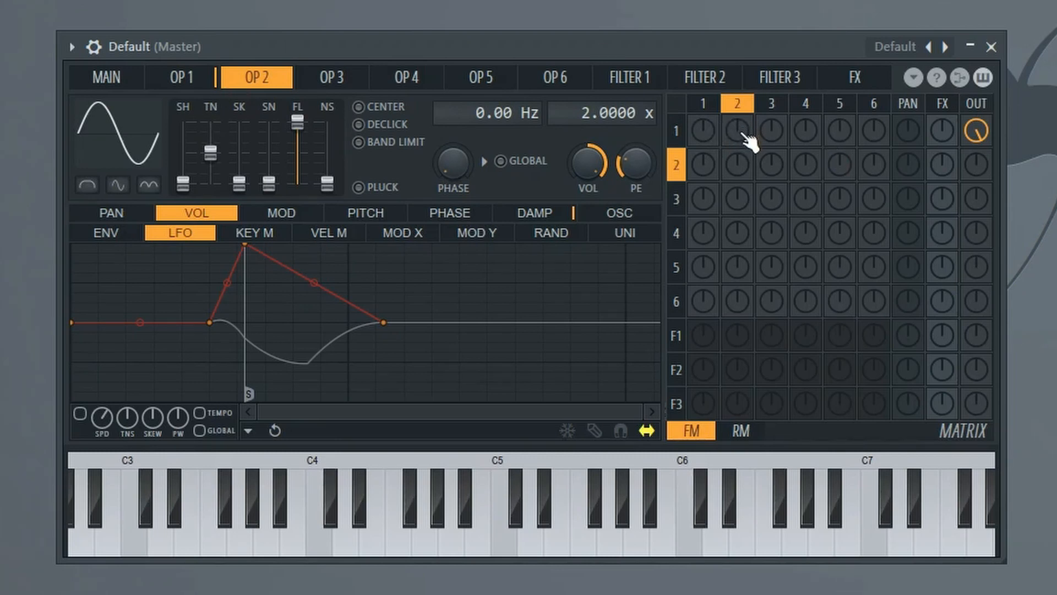
drag(741, 131, 742, 85)
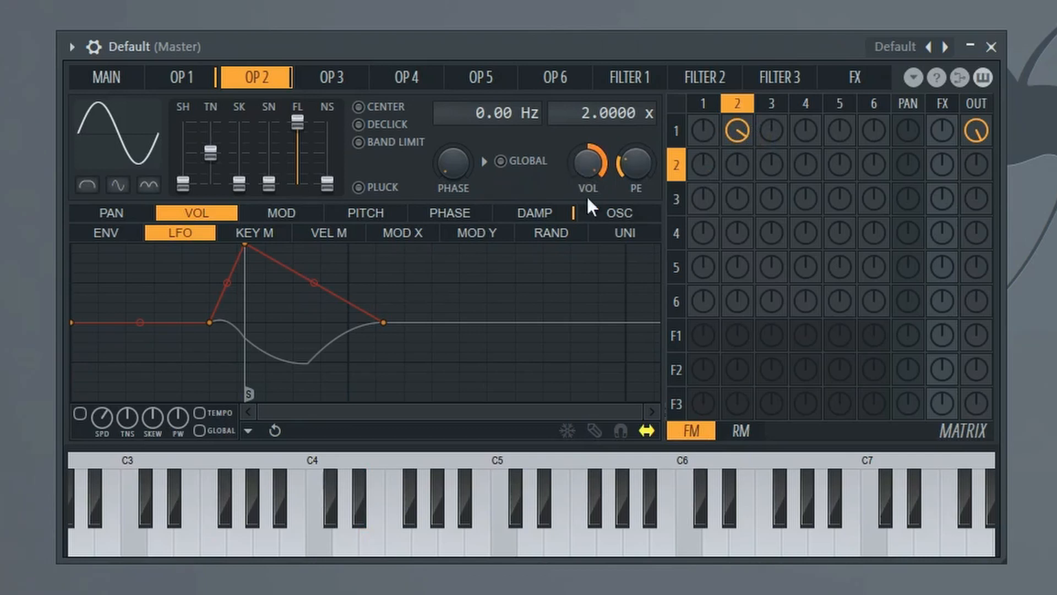
right_click(590, 168)
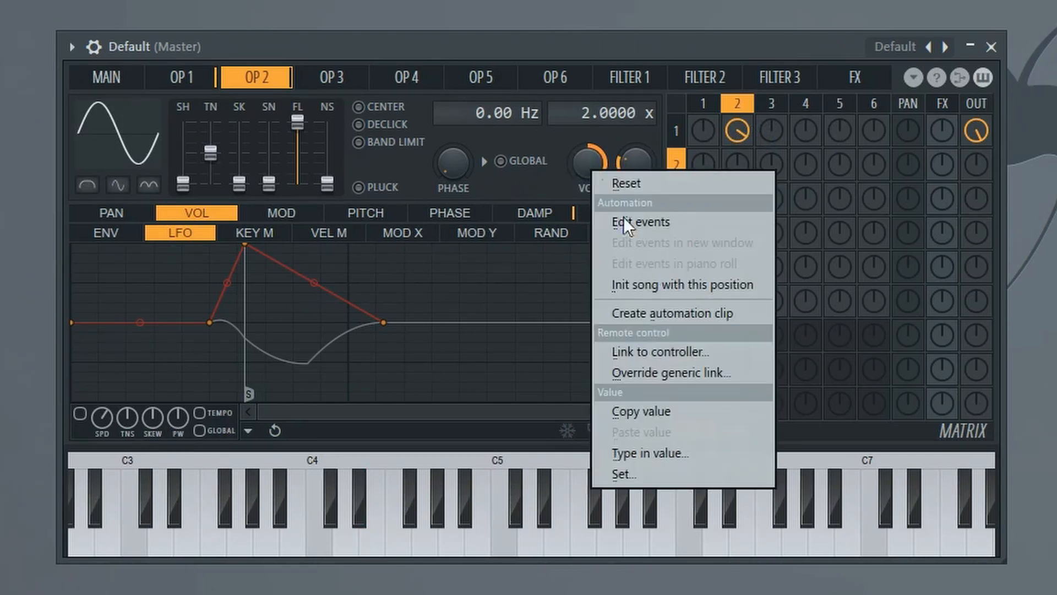
click(580, 165)
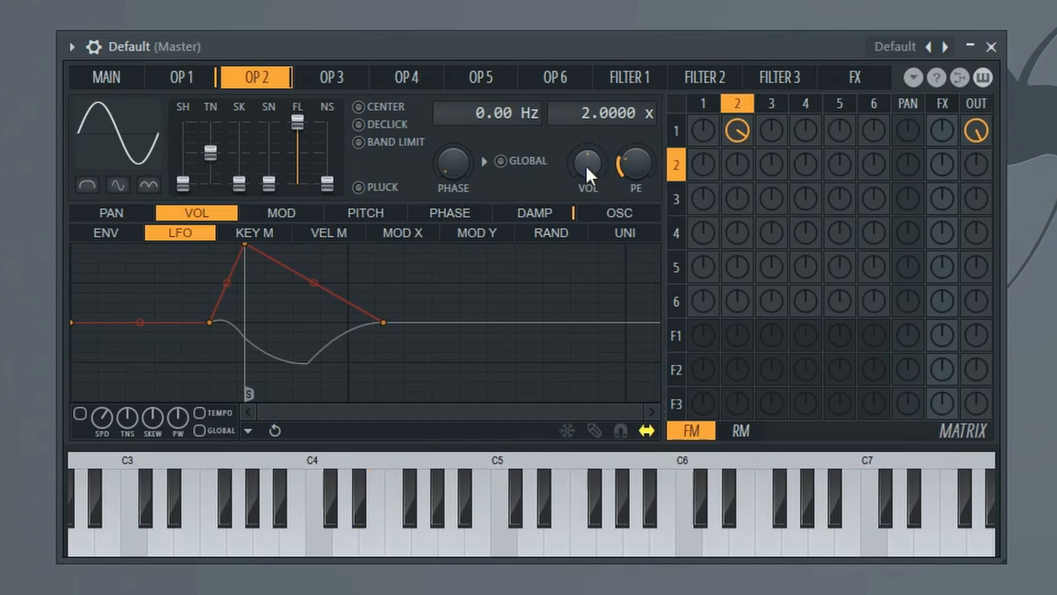
click(194, 76)
click(259, 77)
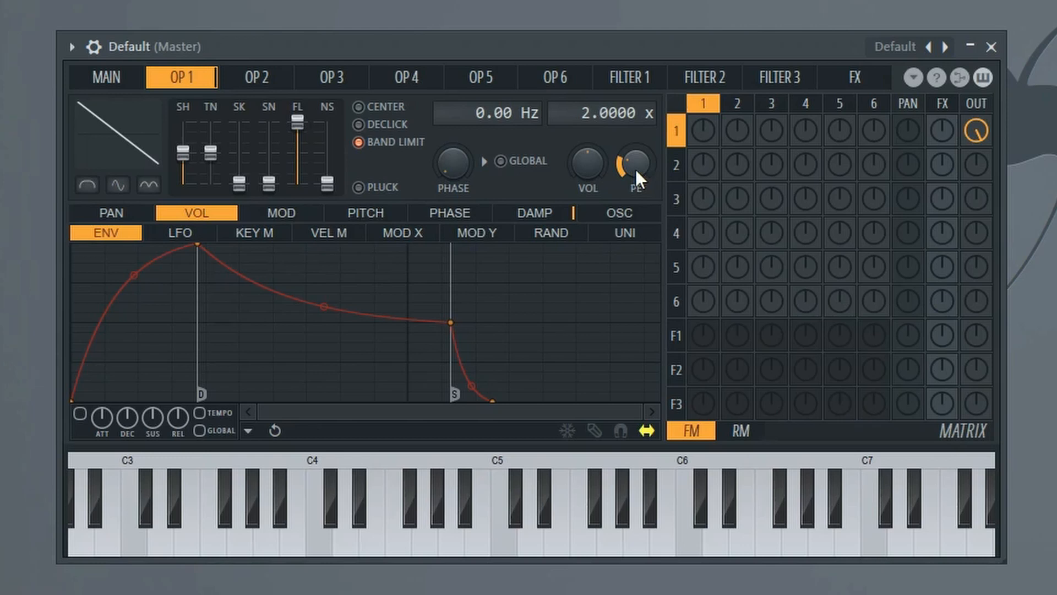
Step: Enable operator 1's pitch envelope and play a few notes to hear it
click(358, 215)
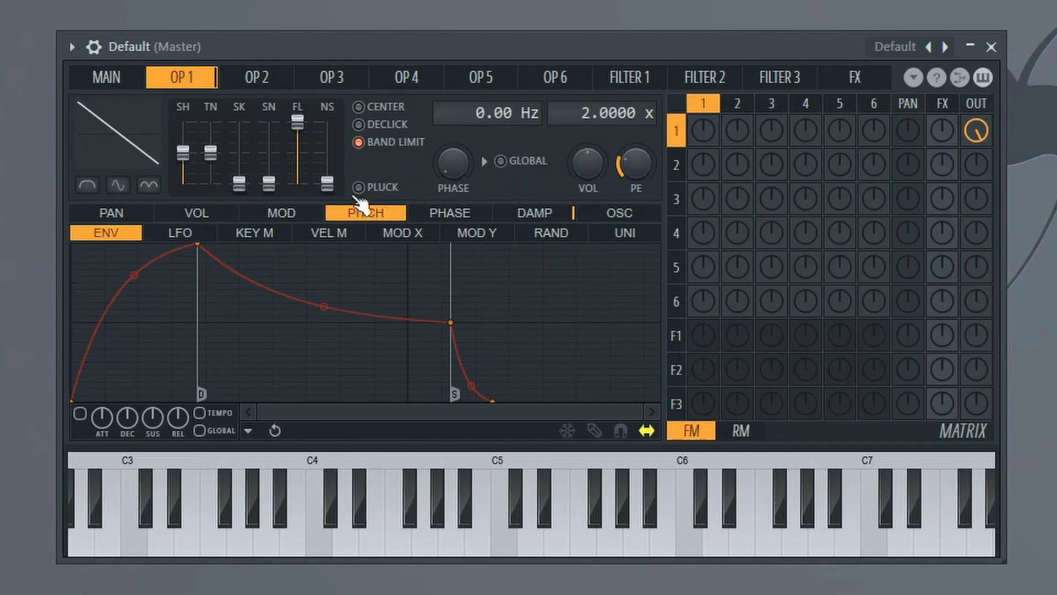
click(180, 234)
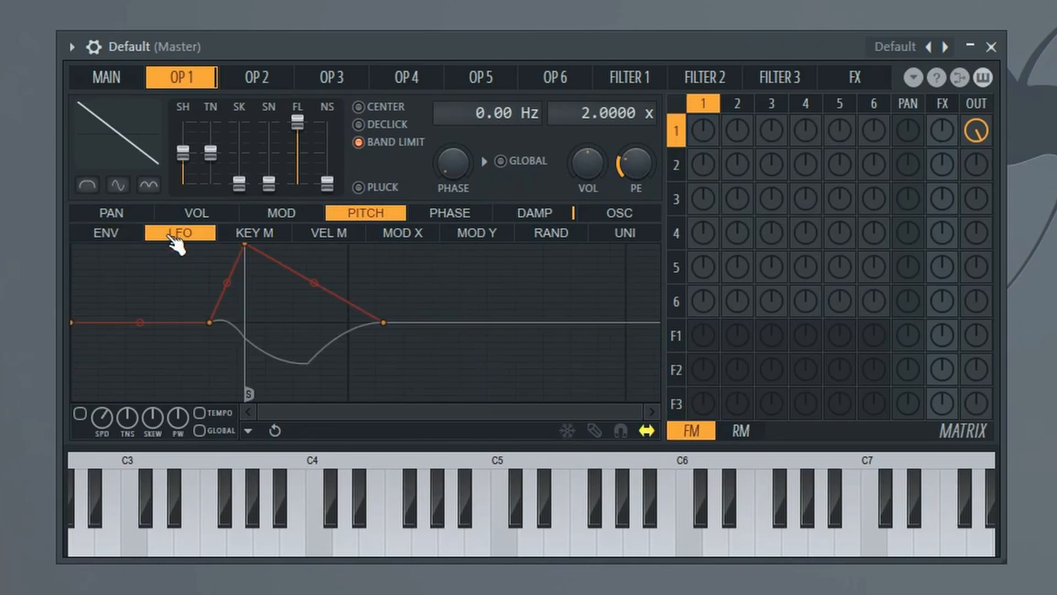
click(137, 236)
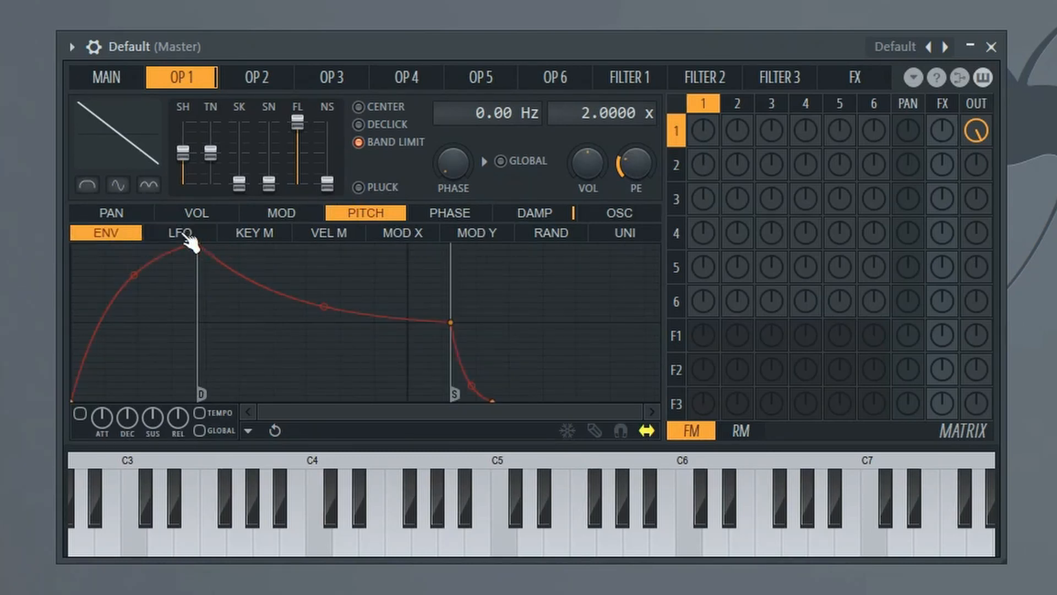
click(80, 414)
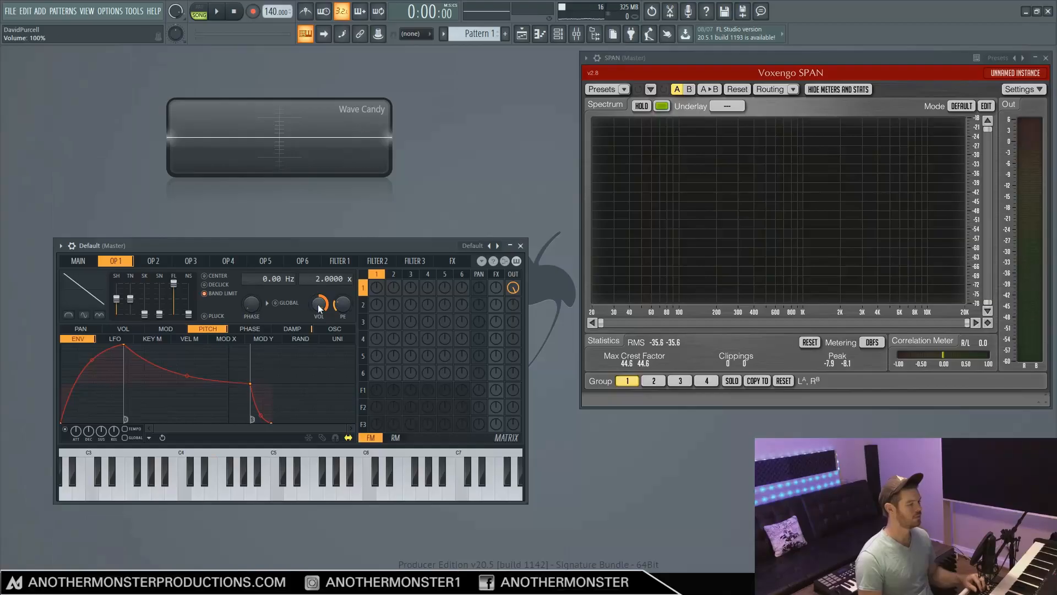
key(c)
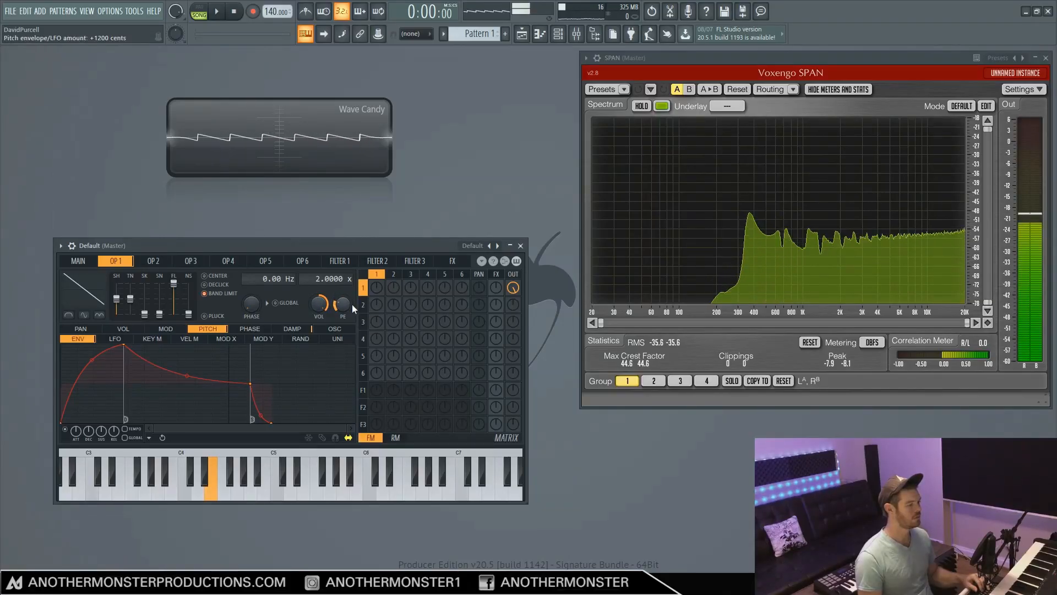
key(v)
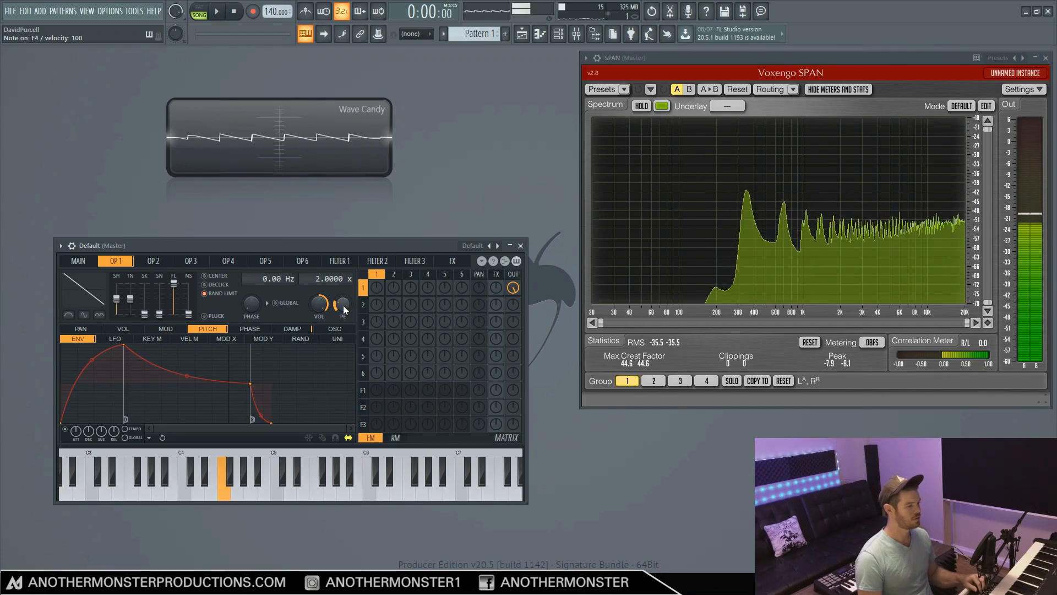
key(c)
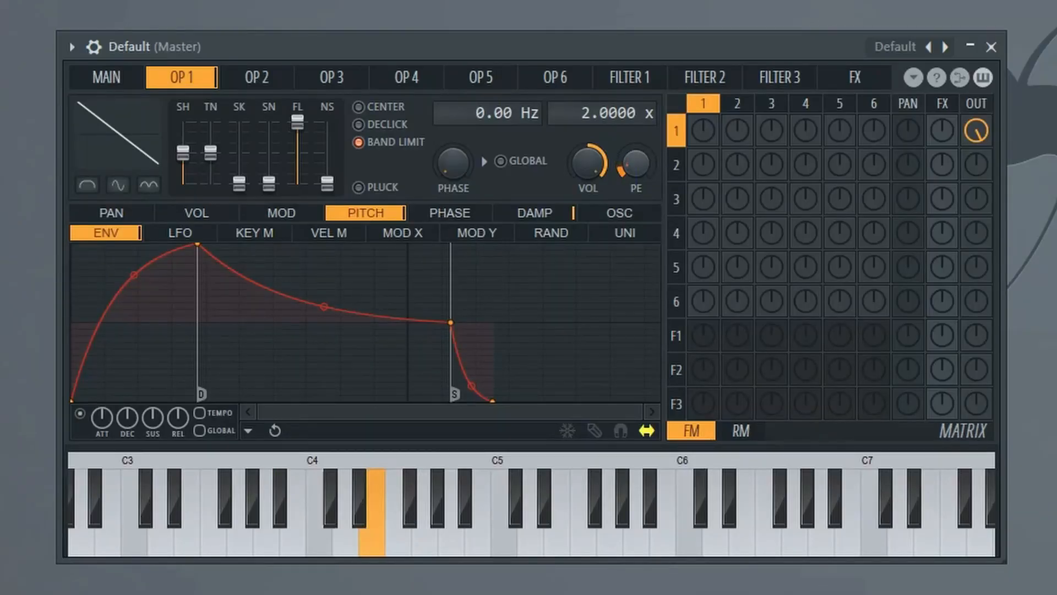
Step: Try operator 1's pitch envelope amount up to its maximum and back down, playing a note at each setting
drag(637, 164, 636, 99)
key(c)
key(c)
drag(636, 163, 636, 104)
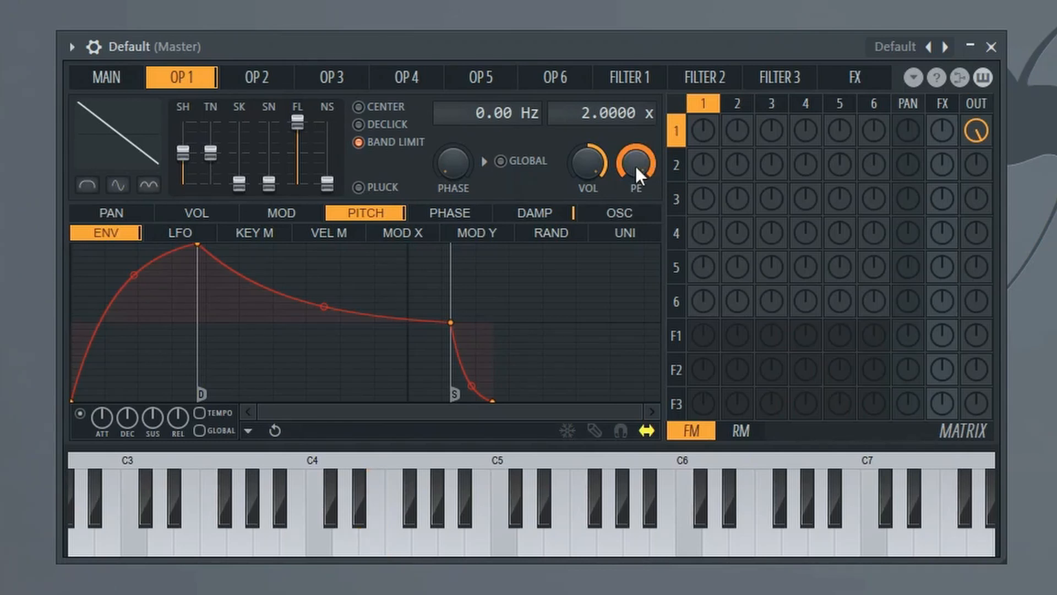
drag(635, 167, 635, 216)
key(c)
Step: Bend the pitch envelope's attack curve downward and raise the envelope amount, playing a note after each change
drag(134, 274, 134, 370)
key(c)
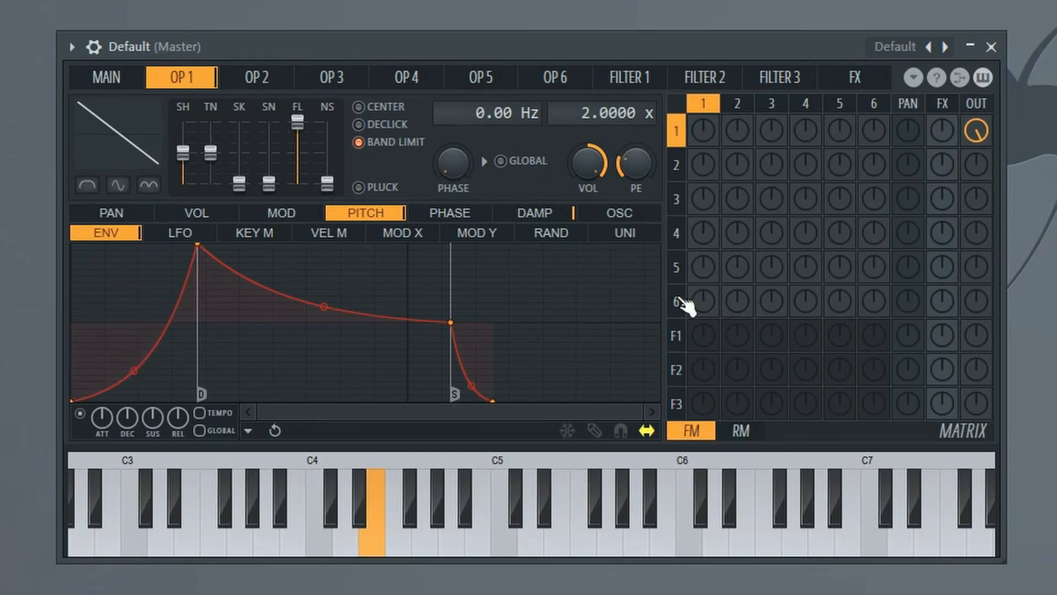
drag(635, 166, 636, 131)
key(c)
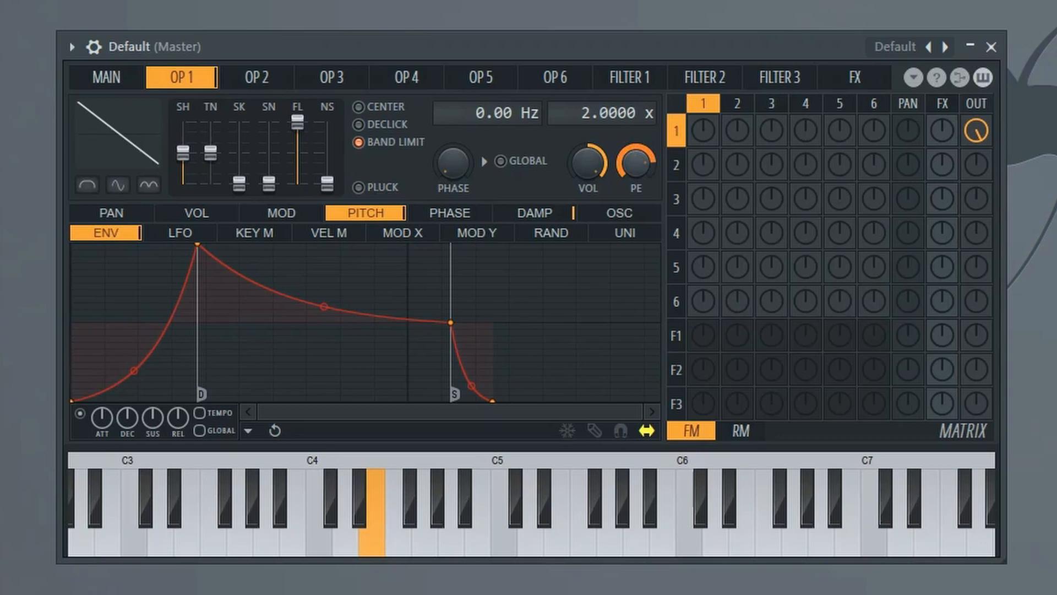
Step: Enable the pitch LFO on operator 1
click(194, 233)
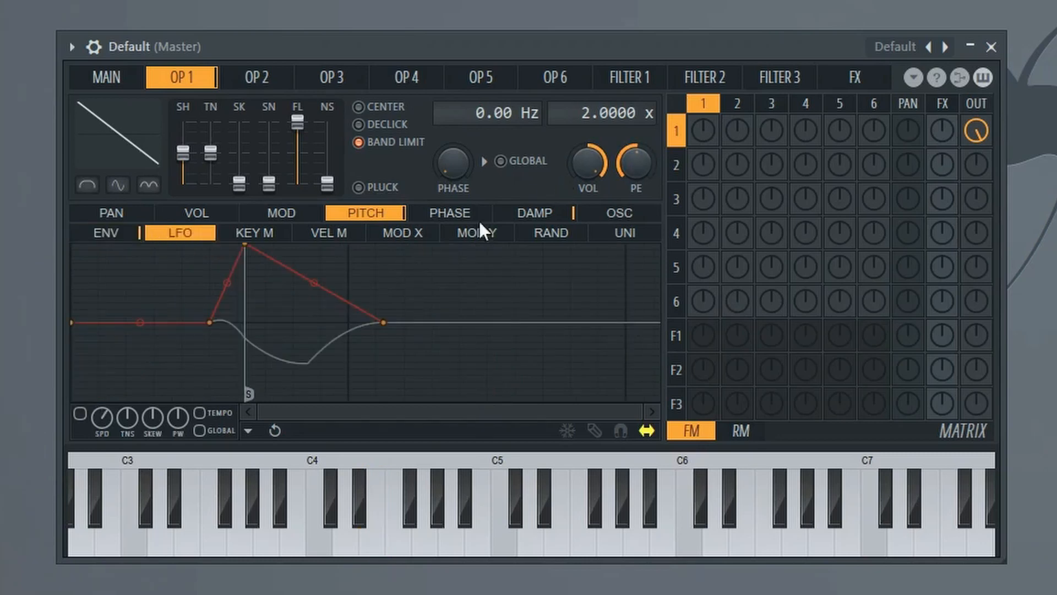
click(80, 414)
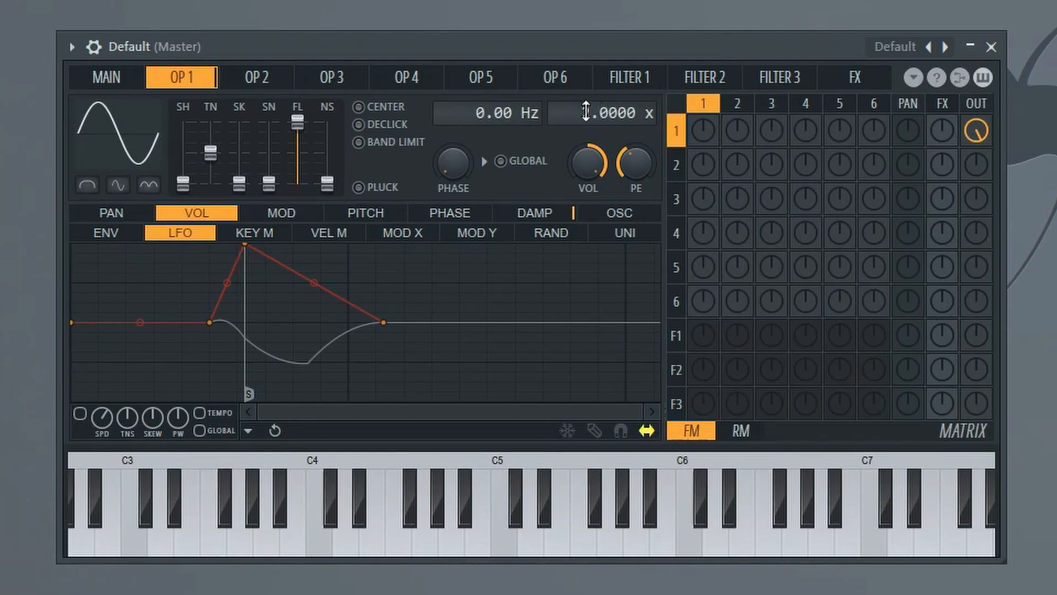
Step: Try operator 1's frequency ratio down to 0.0000 x and different fixed frequency offsets in Hz, playing a note to compare
scroll(592, 112, up, 1)
scroll(608, 113, down, 1)
drag(590, 112, 590, 121)
key(c)
drag(518, 115, 481, 112)
key(c)
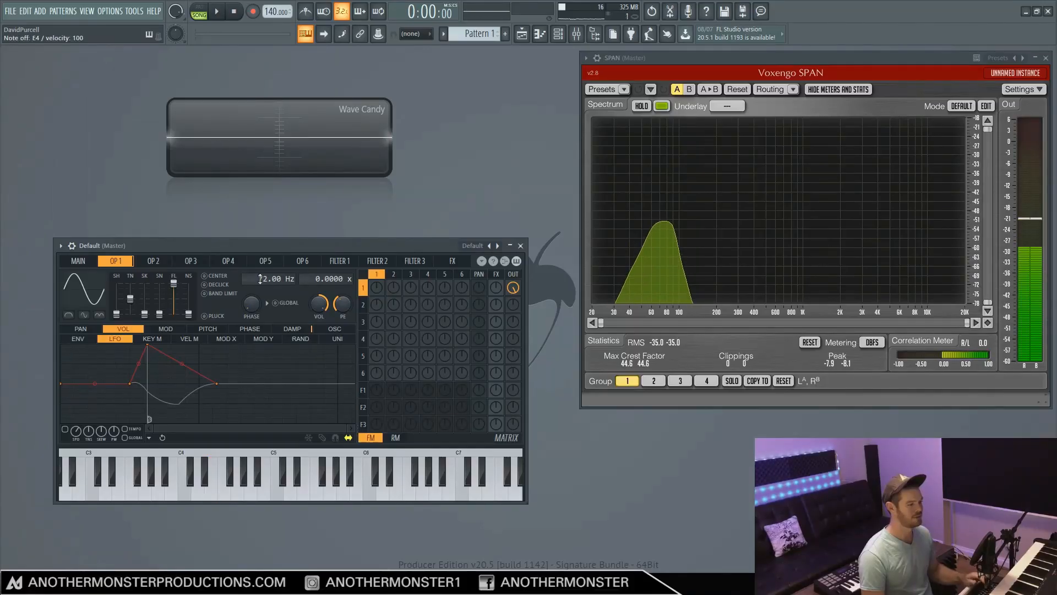
drag(263, 277, 263, 282)
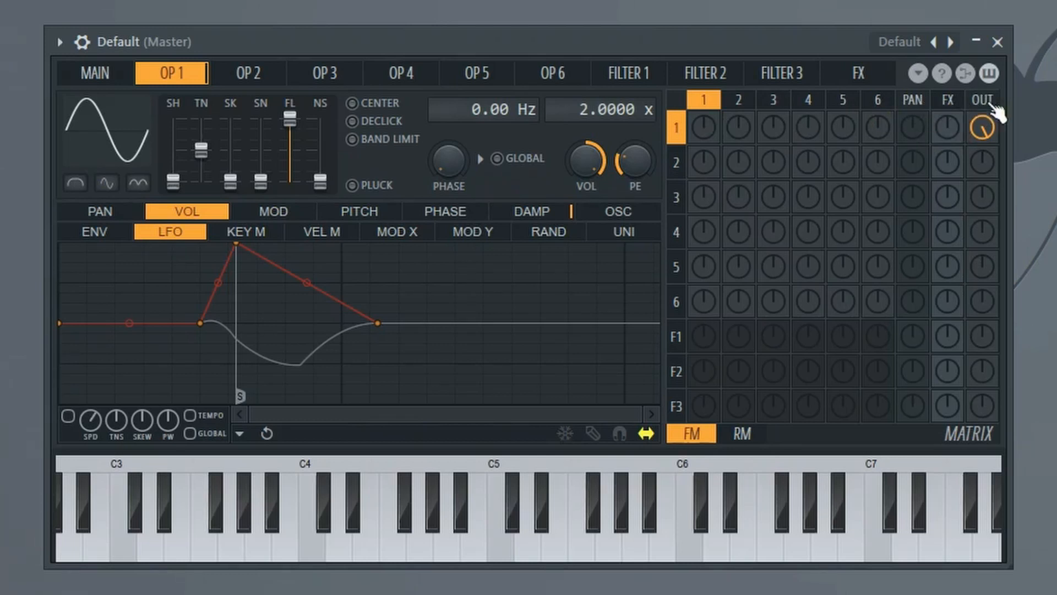
Step: Turn operator 1's direct output down to zero in the matrix and raise filter 1's output level
mouse_move(989, 125)
mouse_down()
mouse_move(989, 169)
mouse_move(989, 122)
mouse_up()
drag(983, 337, 983, 328)
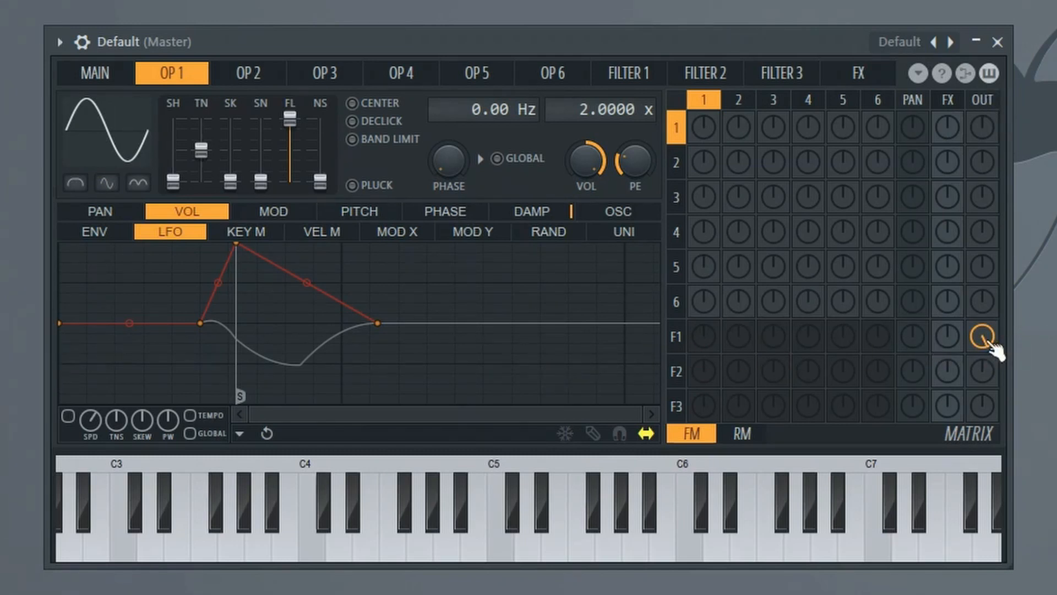
Step: Route operator 1 into filter 1 in the matrix and change operator 1's waveform to Saw
click(705, 337)
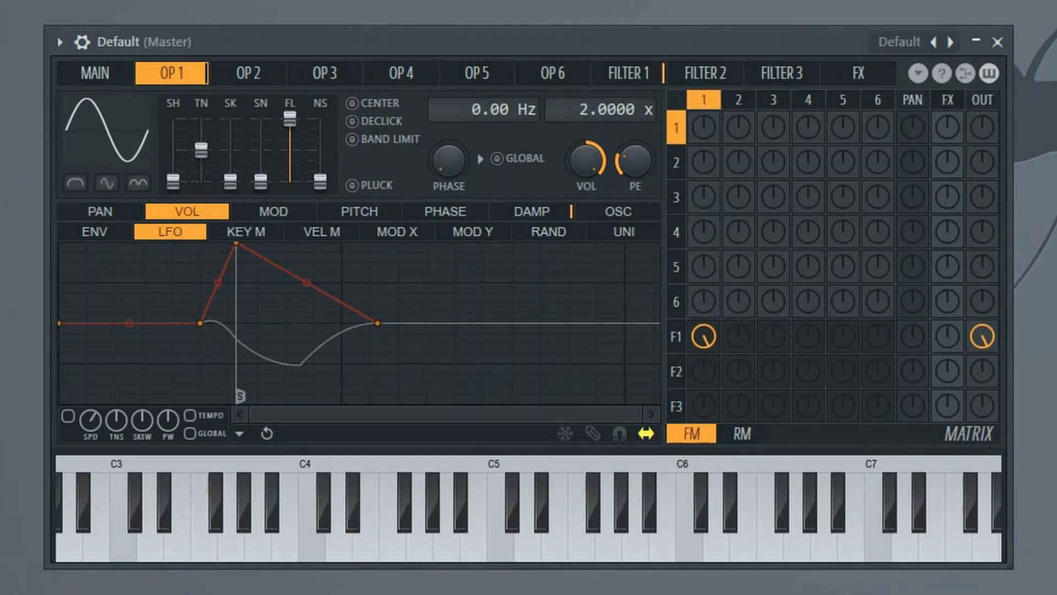
right_click(99, 124)
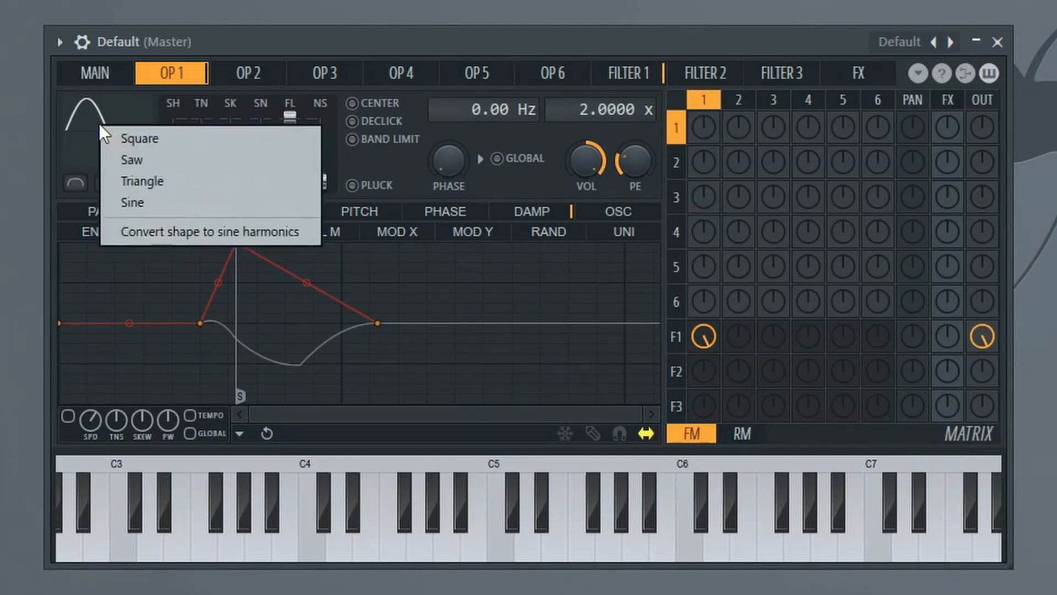
click(134, 163)
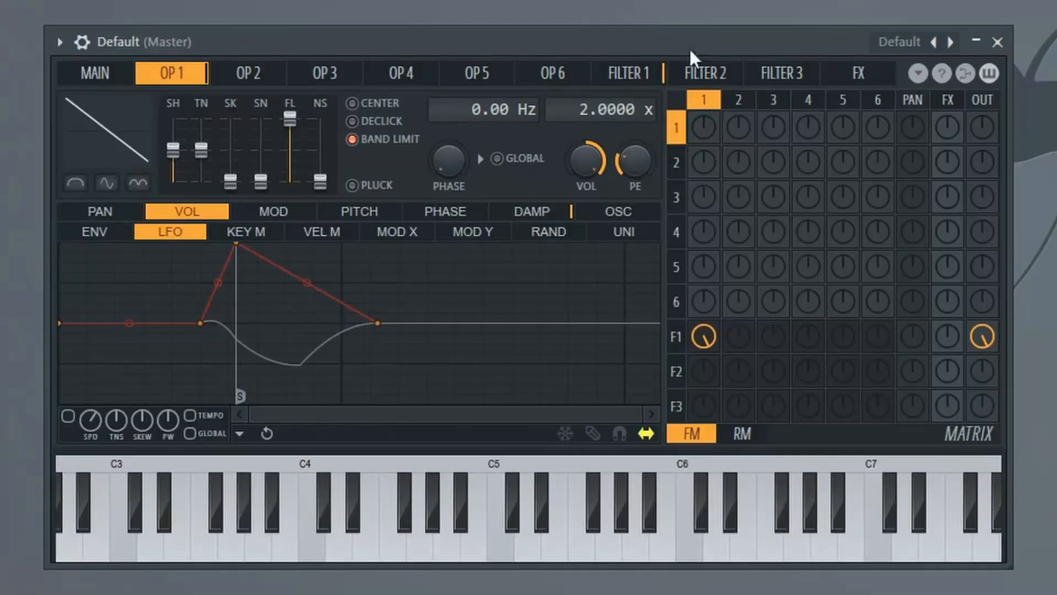
Step: Raise and lower filter 1's cutoff while playing a note to compare the filtered sound
click(639, 83)
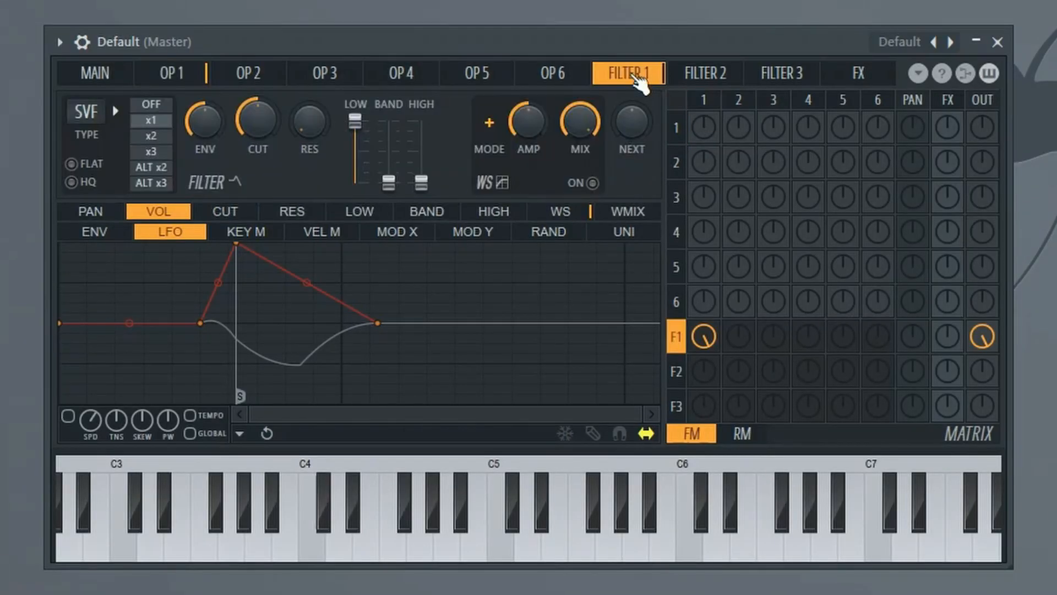
click(677, 130)
click(676, 337)
scroll(259, 114, up, 6)
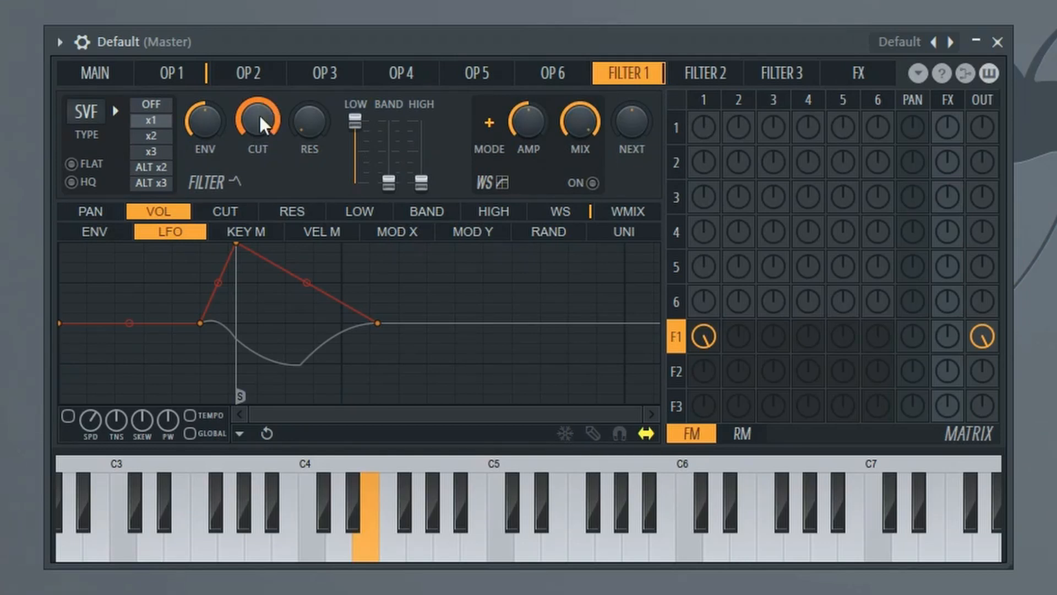
drag(259, 113, 259, 165)
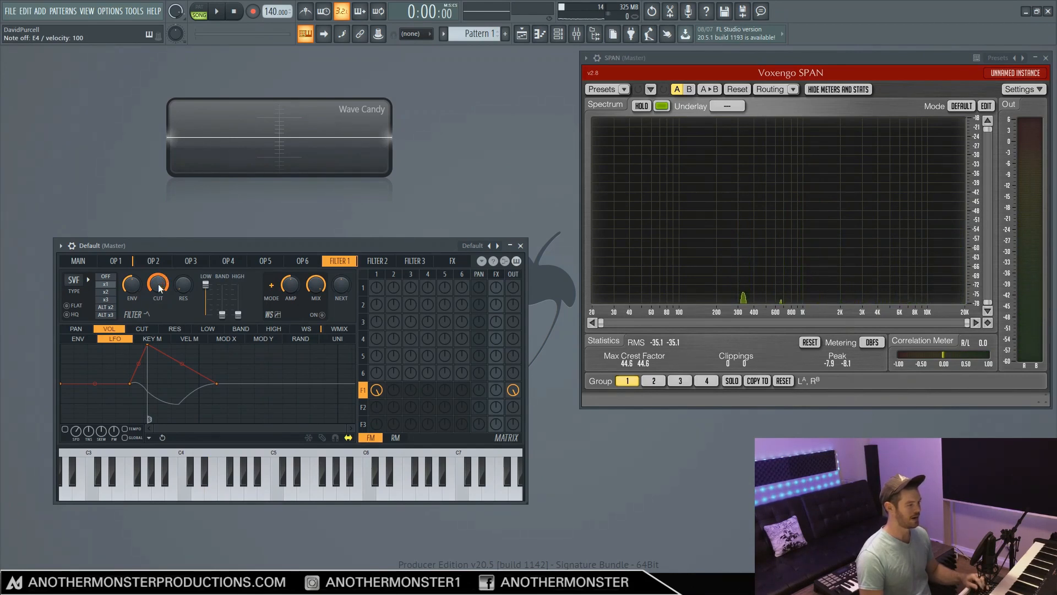
drag(159, 288, 159, 331)
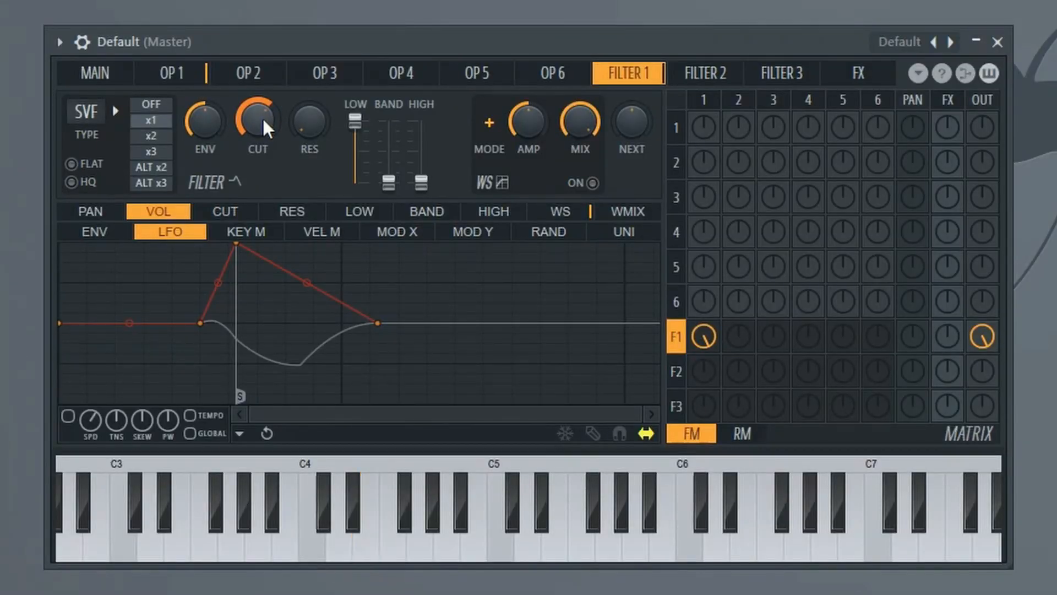
Step: Route operator 2 into filter 1, set its waveform to Square, and adjust its send level
drag(740, 356, 741, 331)
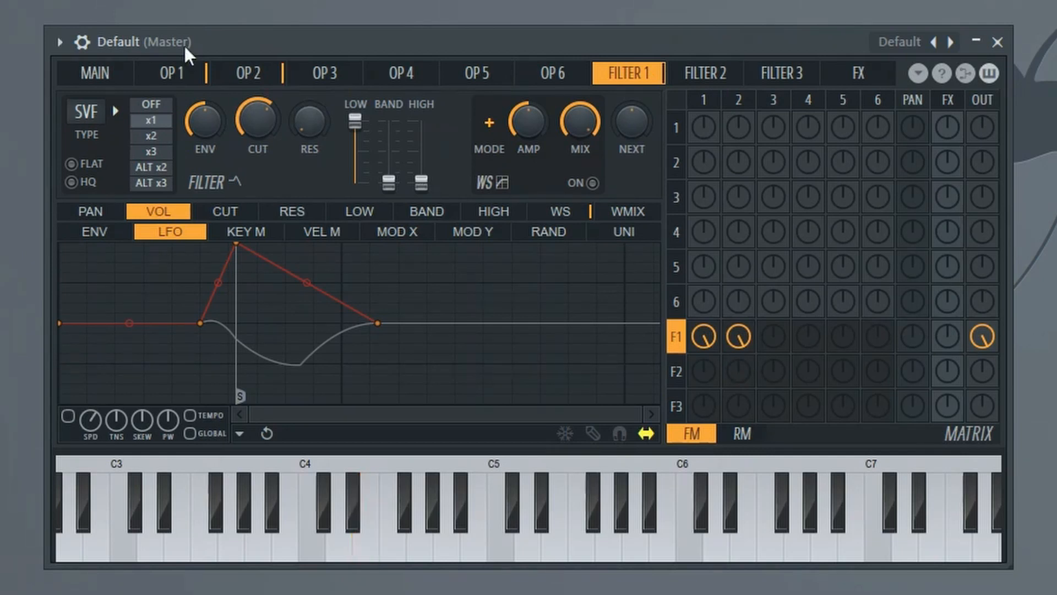
click(248, 77)
click(99, 118)
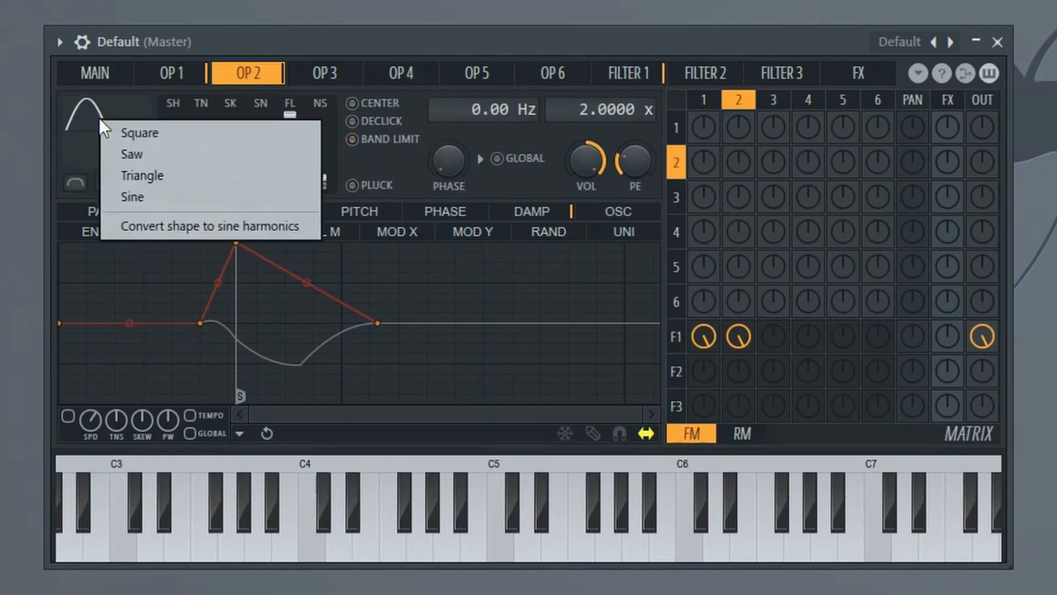
click(117, 125)
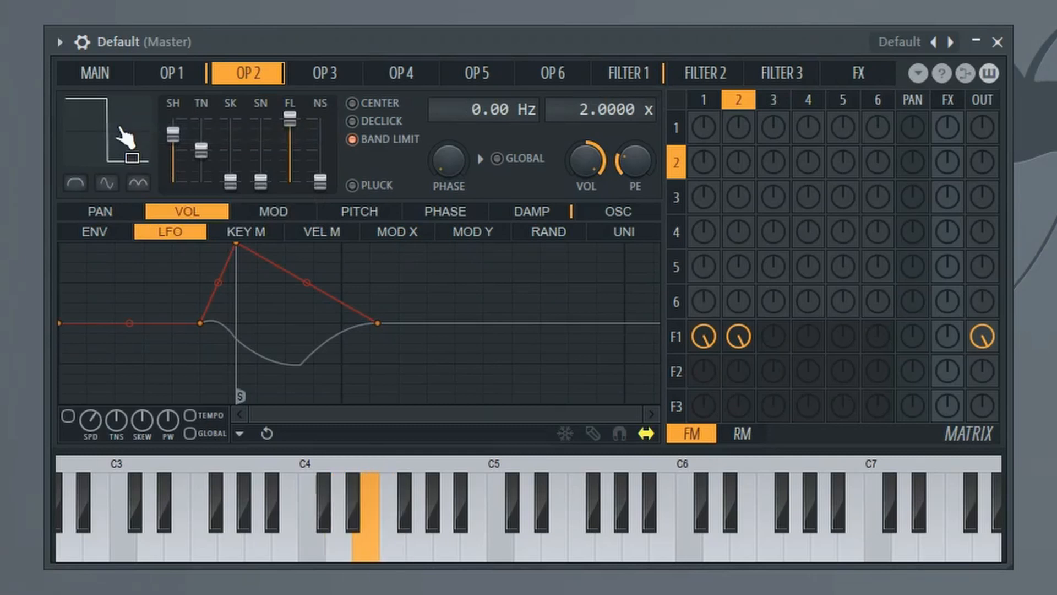
click(741, 337)
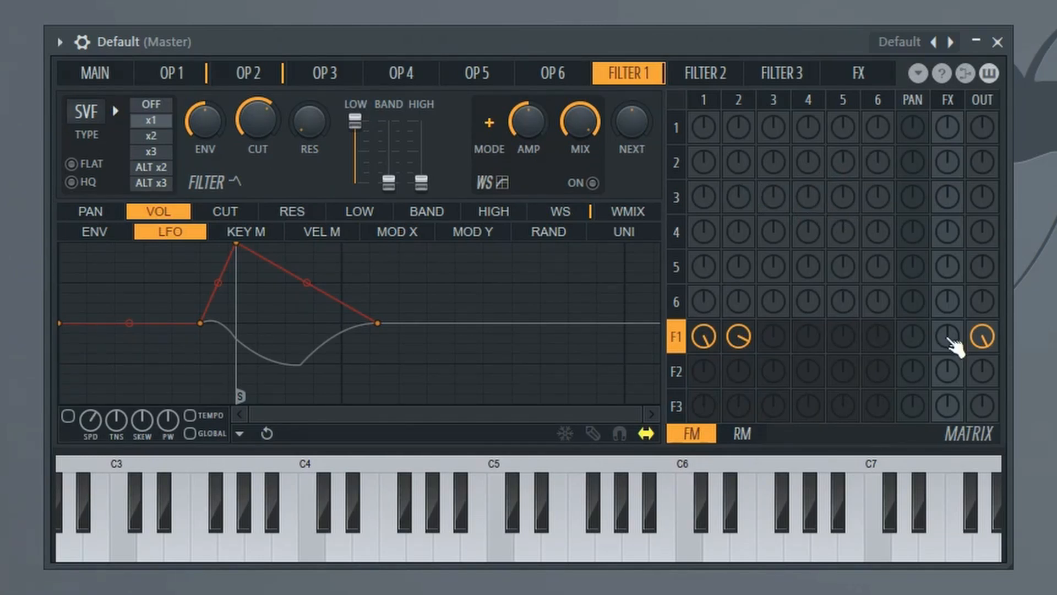
Step: Send filter 1's output to the effects and look through the delay and reverb settings
drag(951, 347, 951, 324)
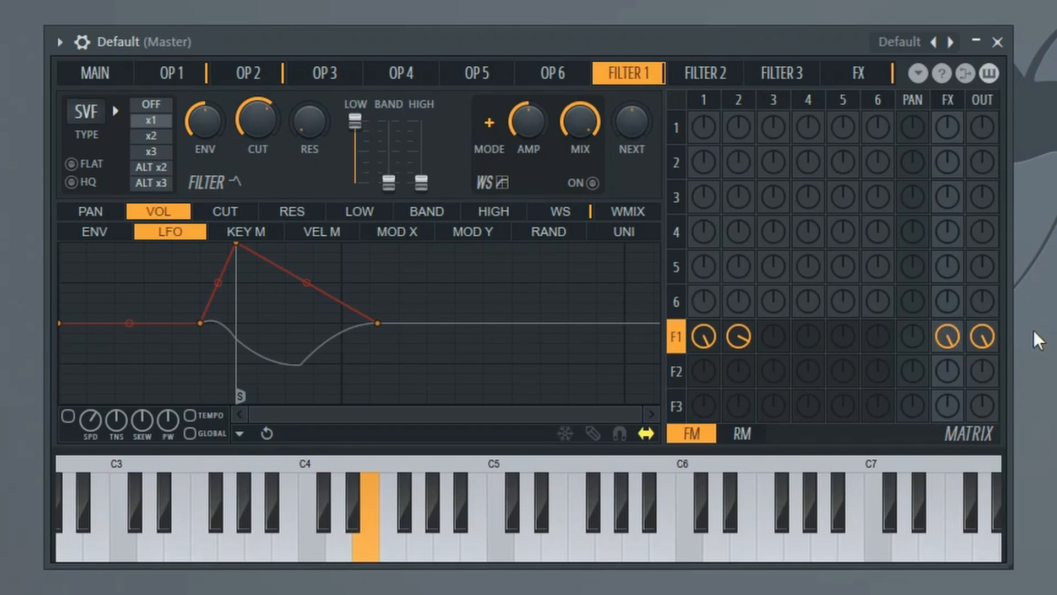
click(949, 103)
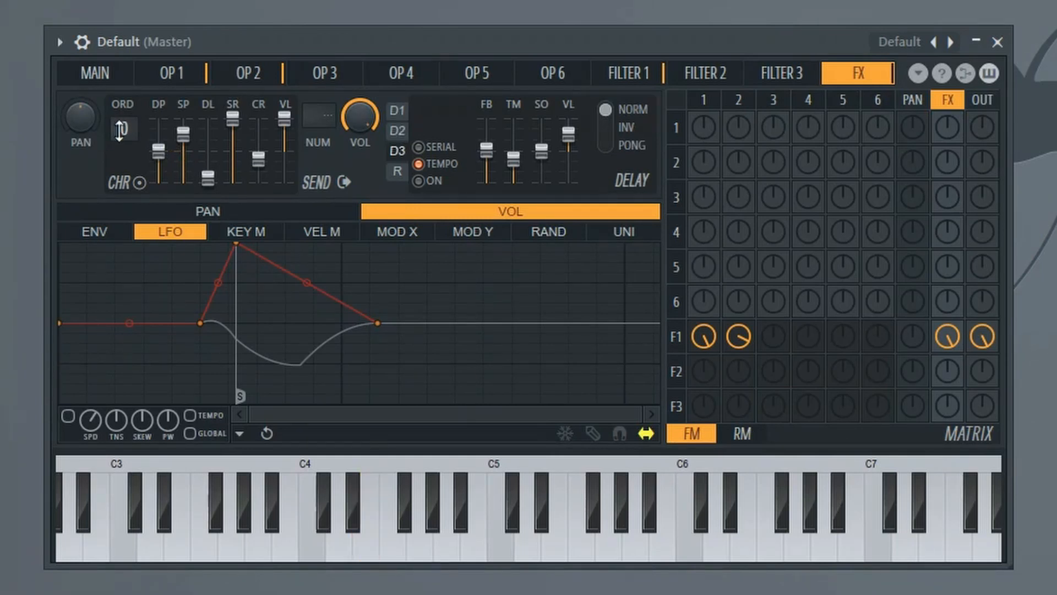
click(398, 171)
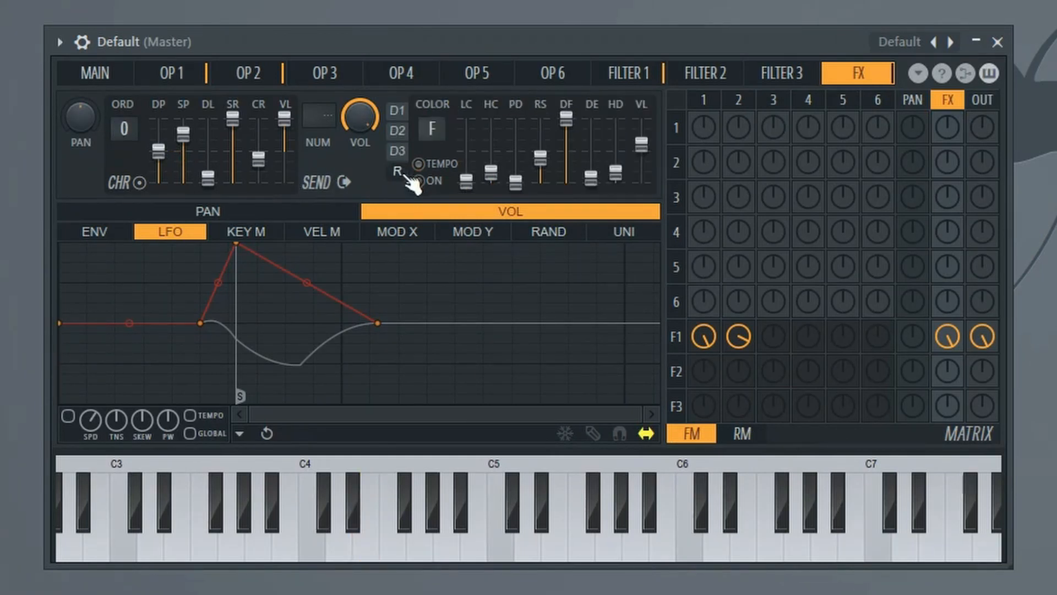
click(399, 152)
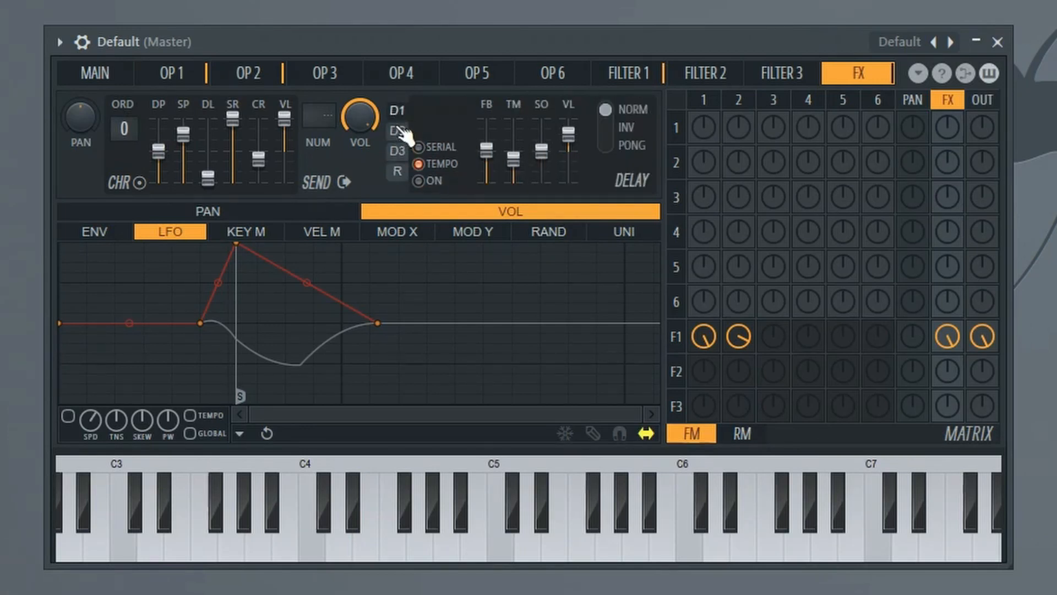
click(400, 171)
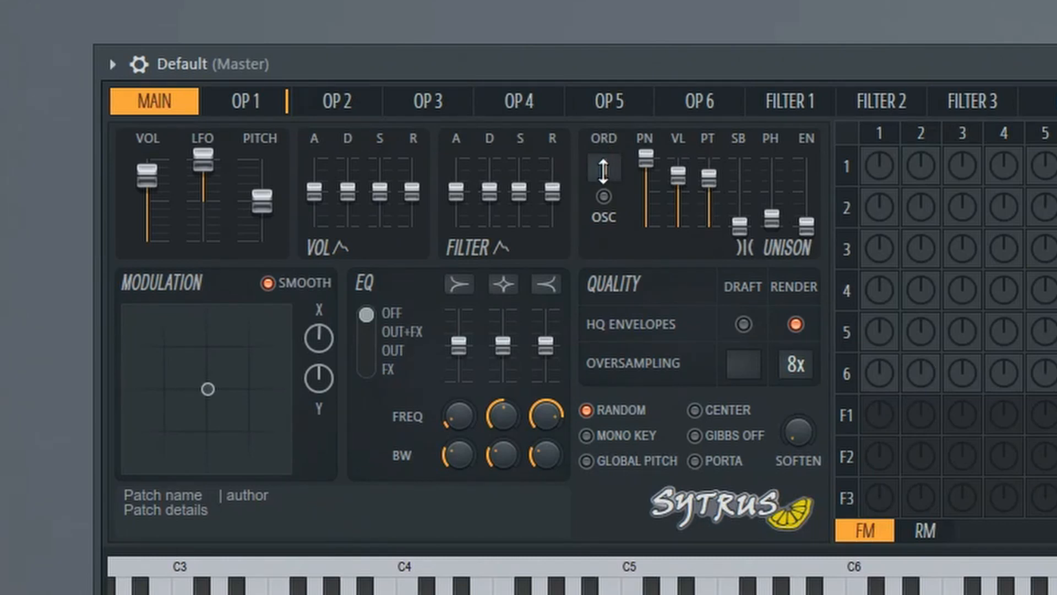
Step: Set the unison order to 9 and lower the unison pitch variation slightly
click(244, 116)
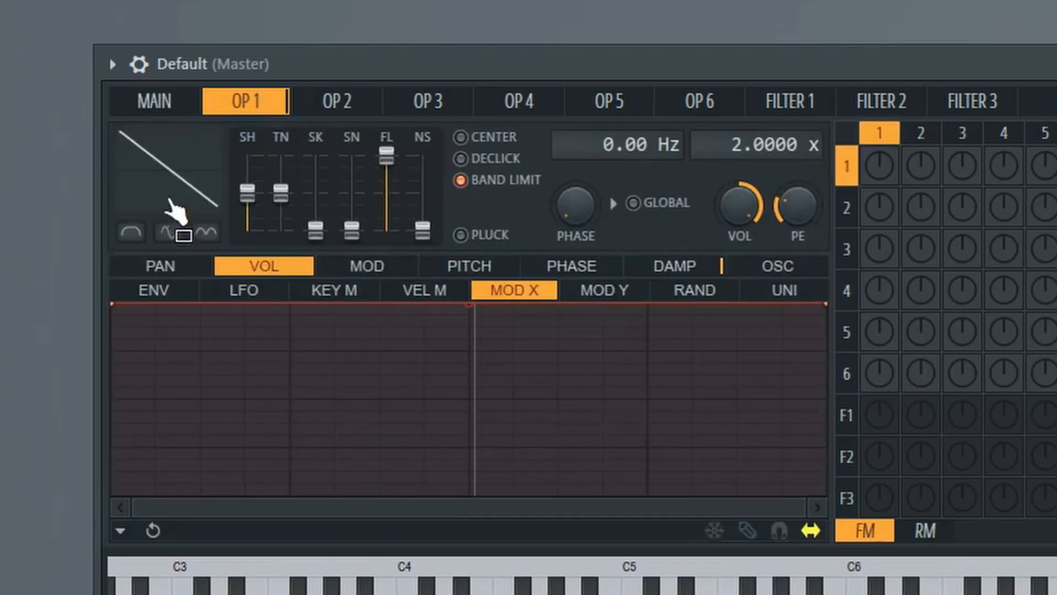
click(160, 118)
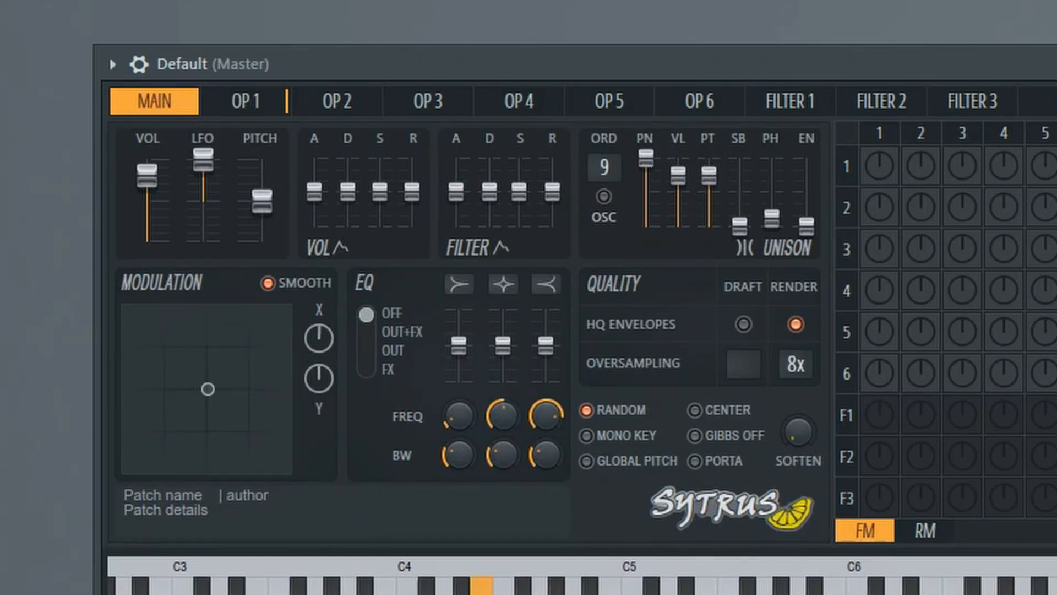
drag(709, 176, 709, 180)
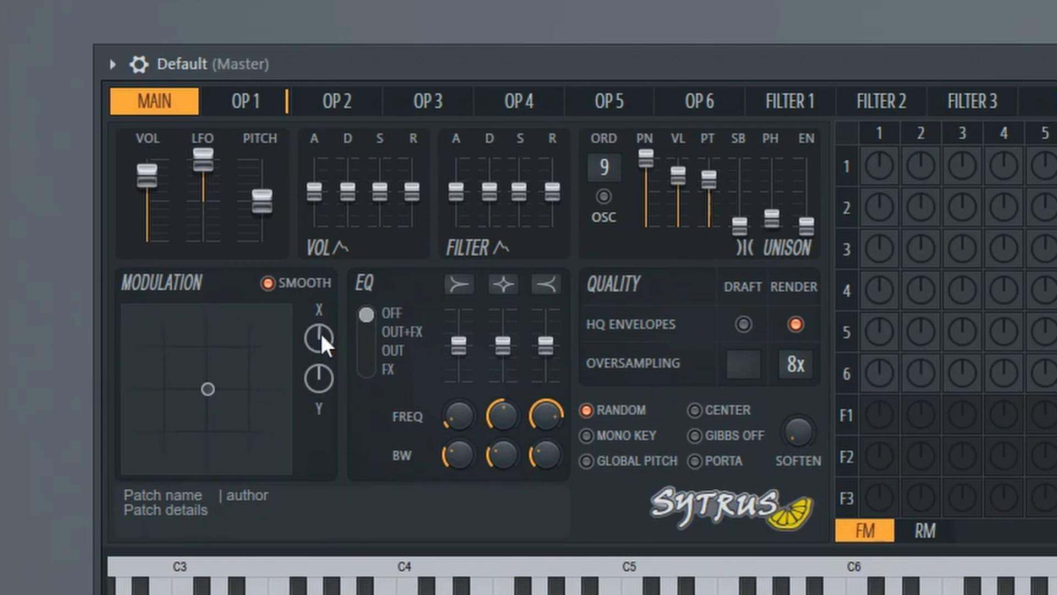
Step: Review the volume Mod X mapping of operators 1 to 6 in turn
click(275, 104)
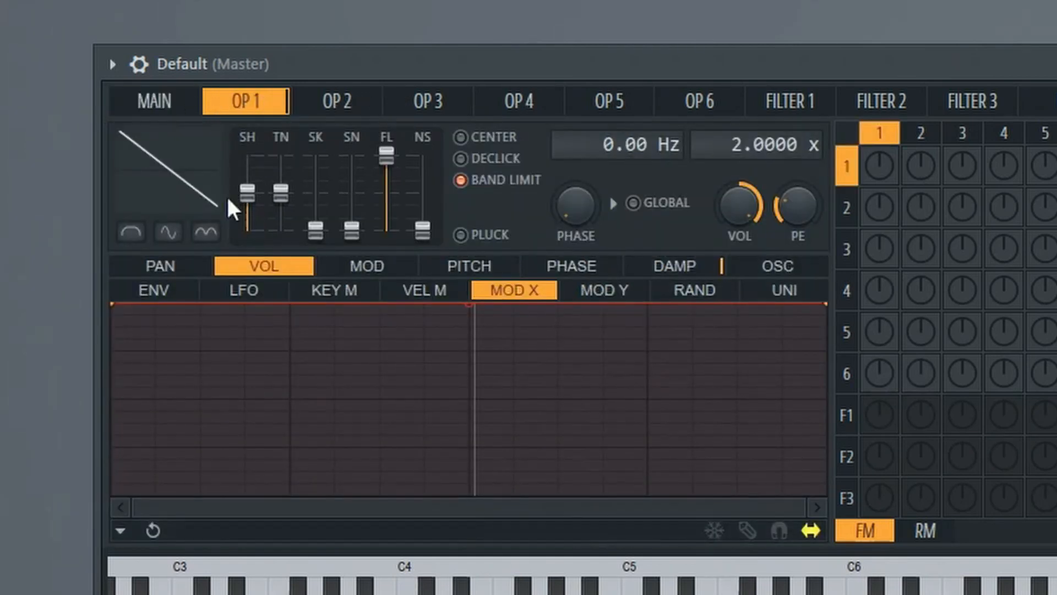
click(363, 104)
click(427, 104)
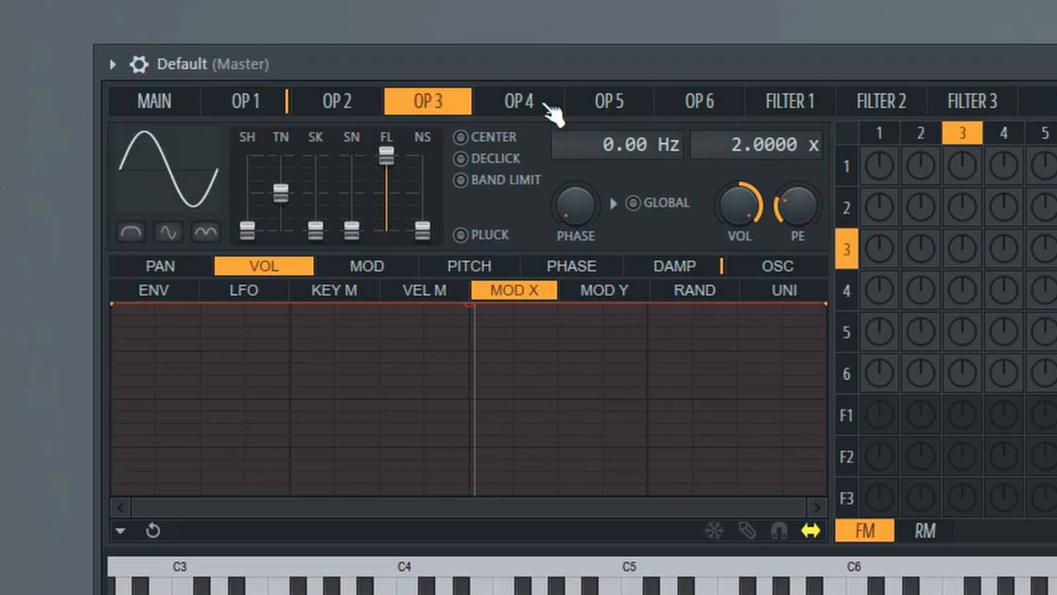
click(545, 103)
click(609, 102)
click(699, 102)
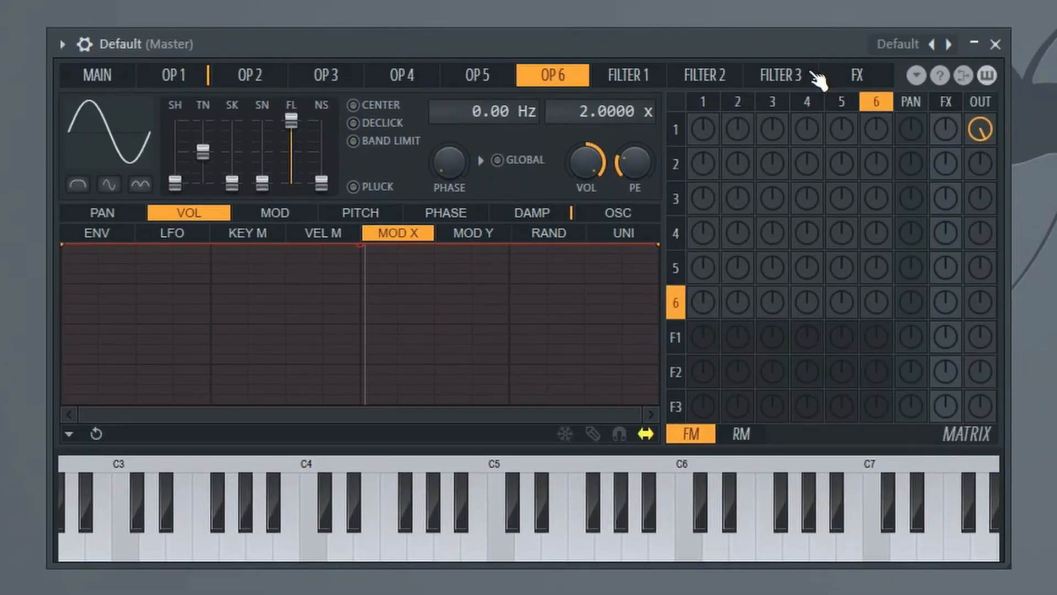
Step: Shape the effects volume's Mod X mapping into a rising ramp, and try the modulation X control before resetting it
click(851, 83)
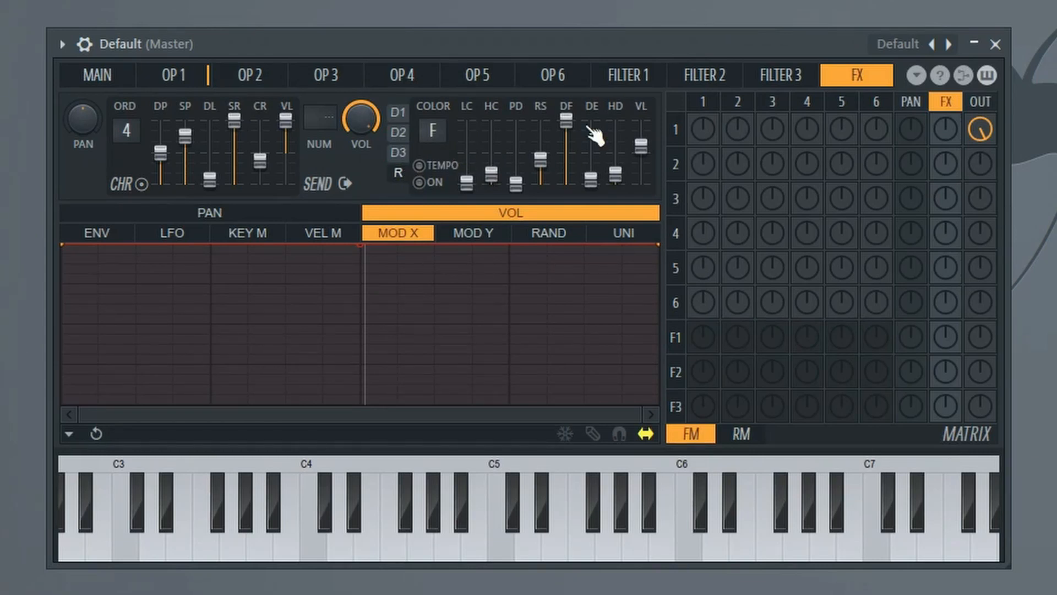
drag(62, 244, 6, 463)
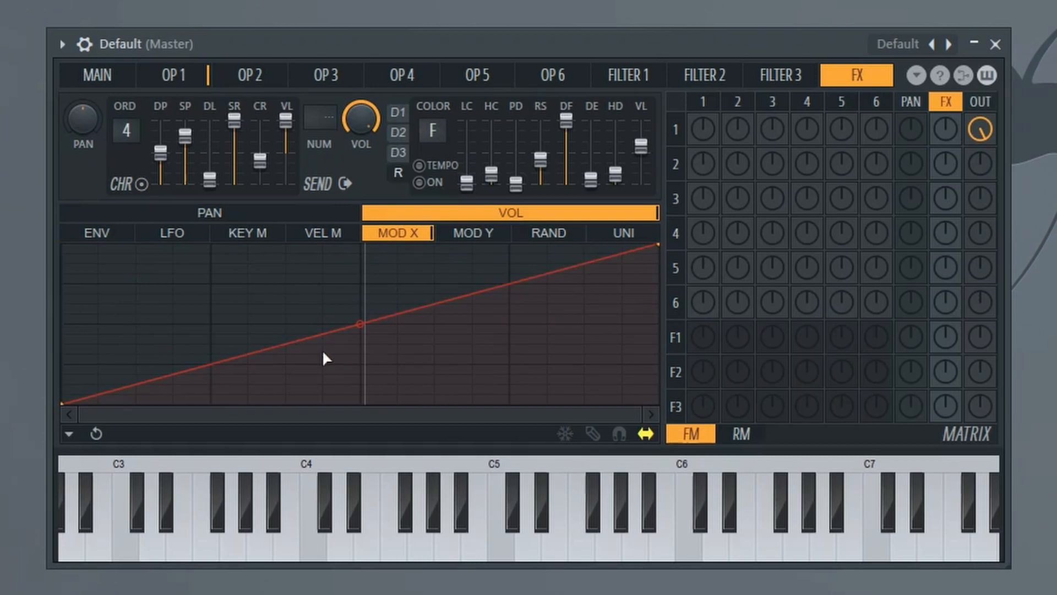
click(97, 75)
drag(230, 270, 233, 291)
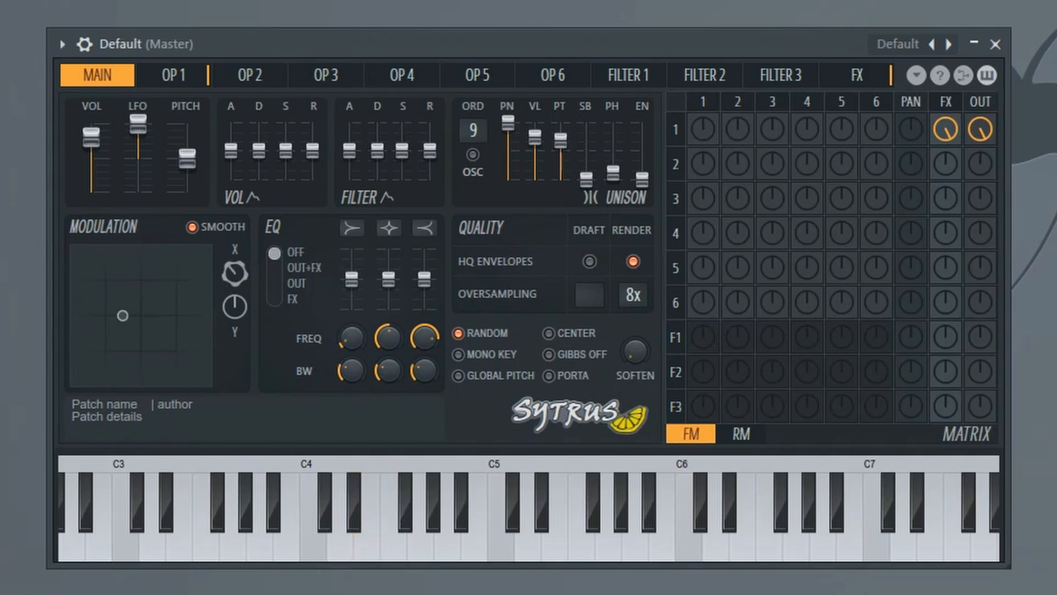
alt+click(239, 273)
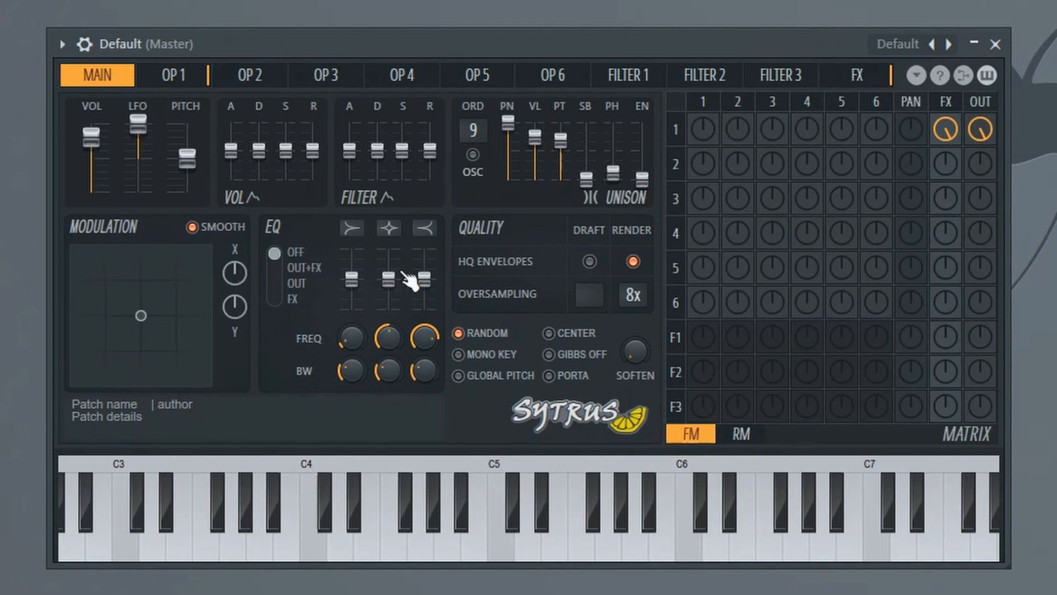
Step: Try the EQ's OUT+FX, OUT and FX routings and leave it on OUT+FX
click(275, 270)
click(281, 291)
click(286, 304)
click(282, 270)
Step: Replace the patch name with "djksldfj" and select the patch details text
double_click(94, 404)
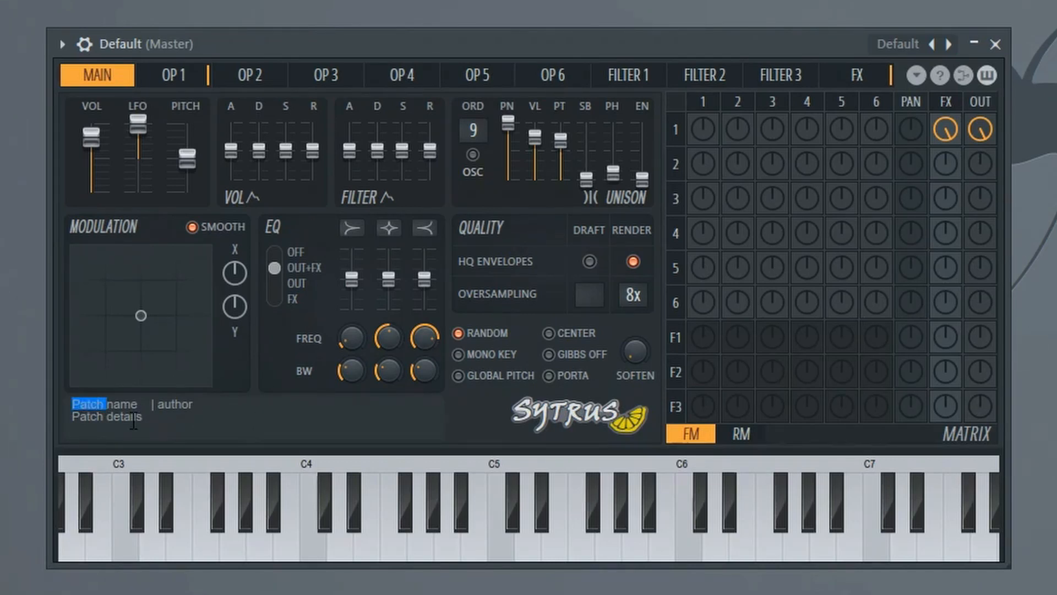
click(121, 404)
drag(132, 402, 86, 409)
text(djksldfj)
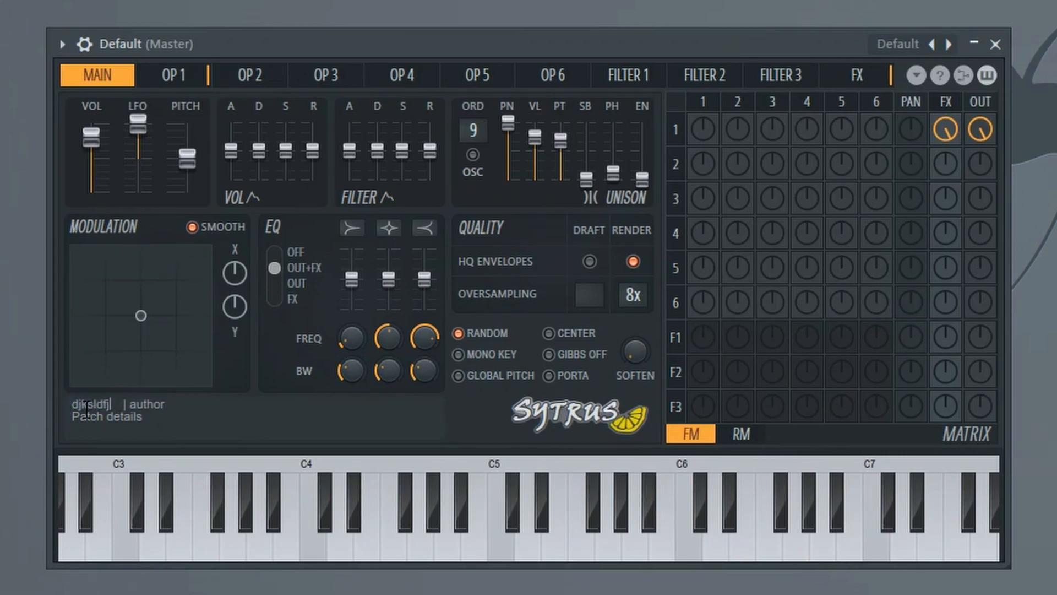
click(160, 408)
double_click(102, 419)
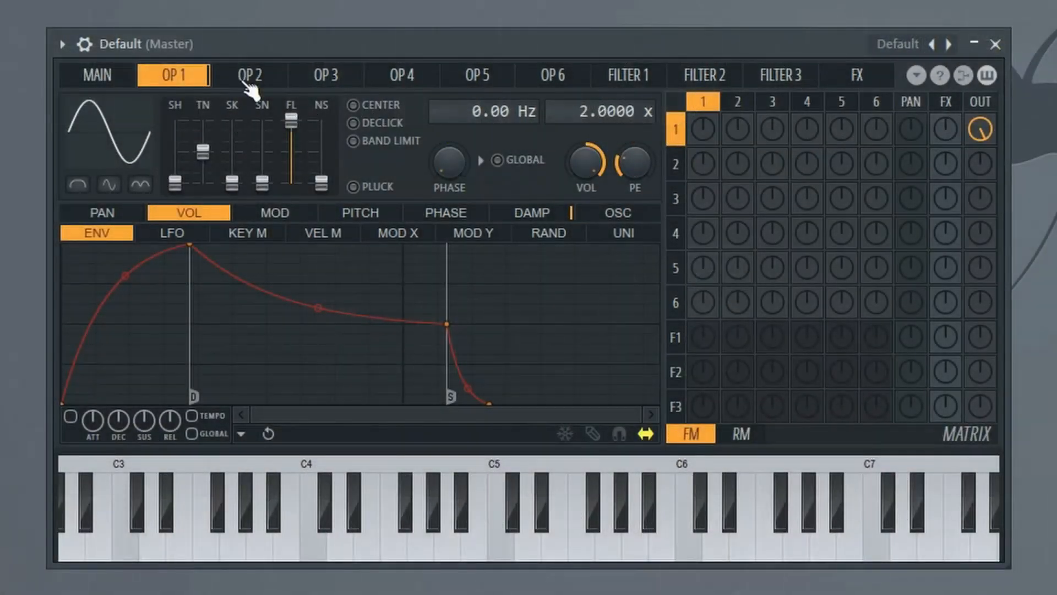
Step: Look through operators 2 to 6 to compare their settings and return to operator 1
click(249, 89)
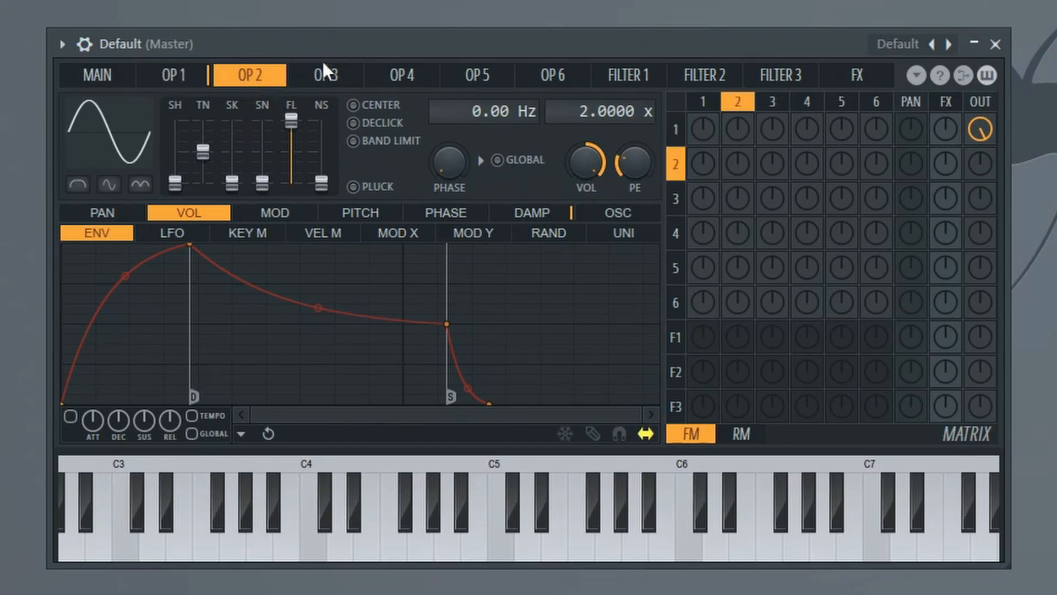
click(339, 76)
click(409, 81)
click(456, 85)
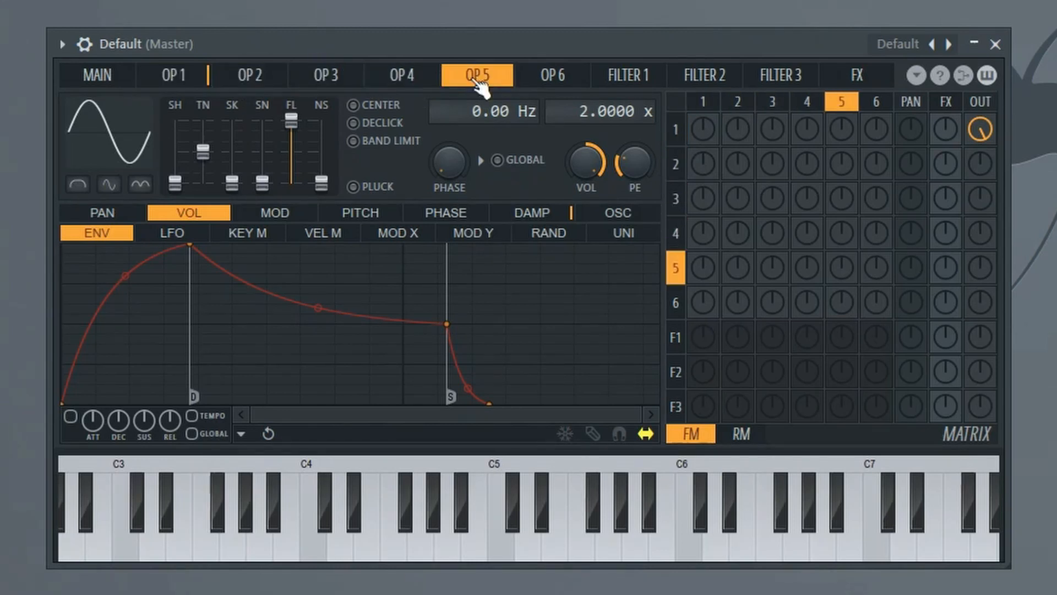
click(554, 87)
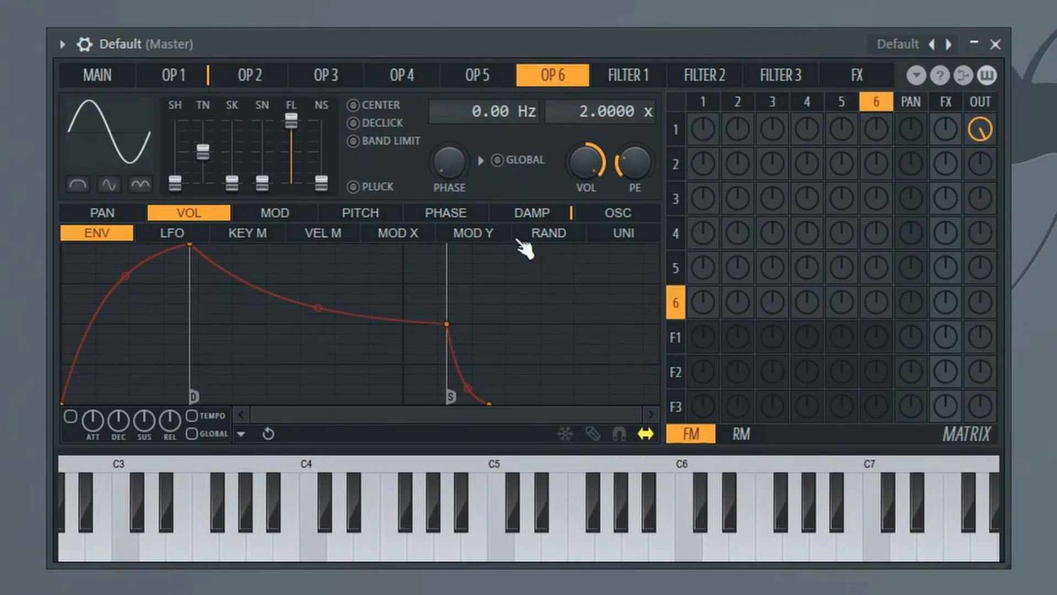
click(173, 76)
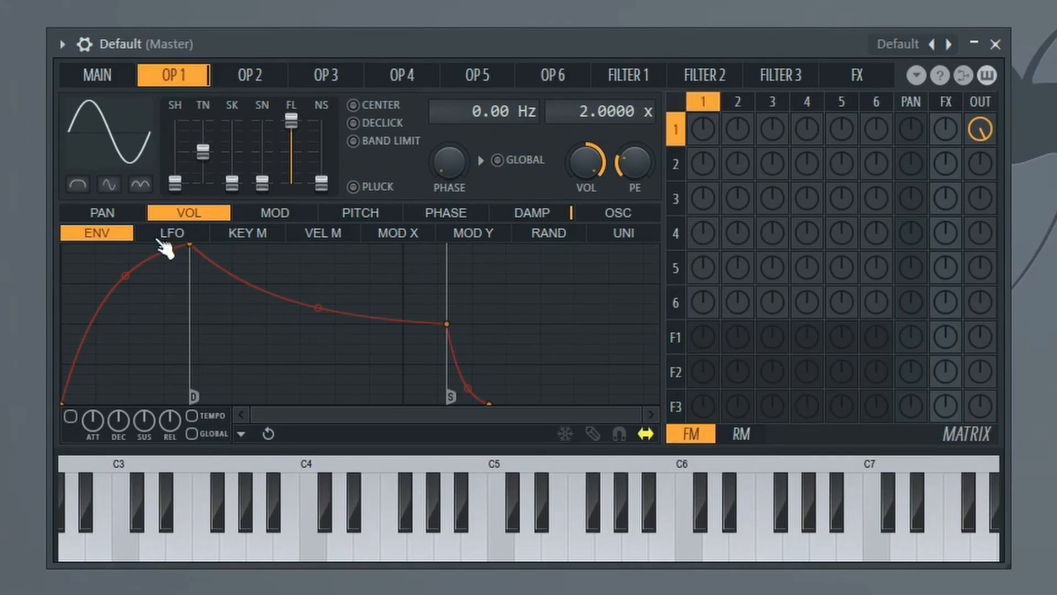
Step: Review operator 1's pan, volume, modulation, pitch, phase and damp articulations, and return to pan
click(92, 217)
click(192, 217)
click(275, 216)
click(366, 216)
click(465, 216)
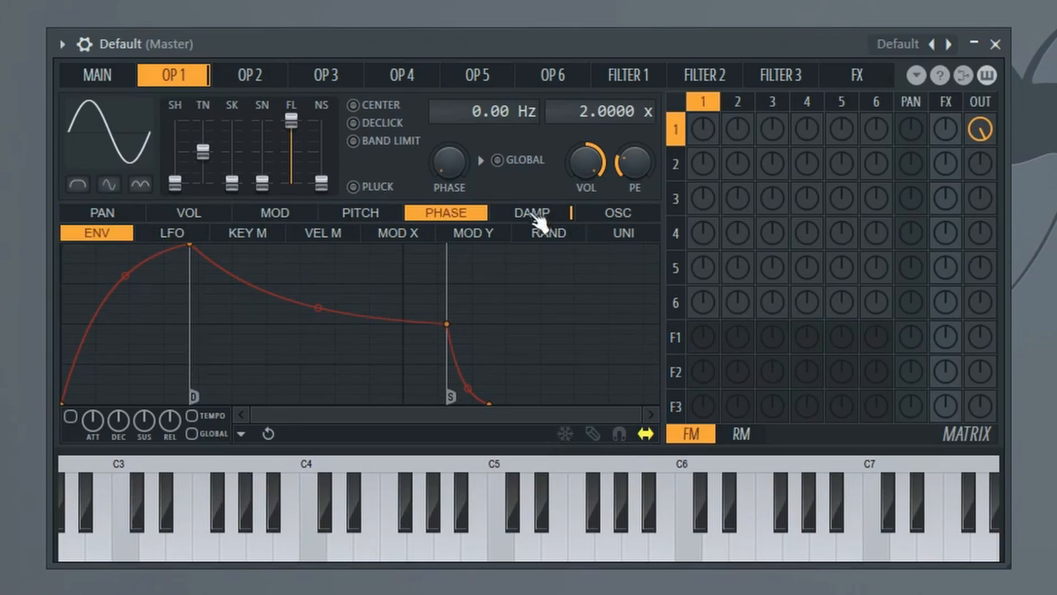
click(533, 216)
click(108, 215)
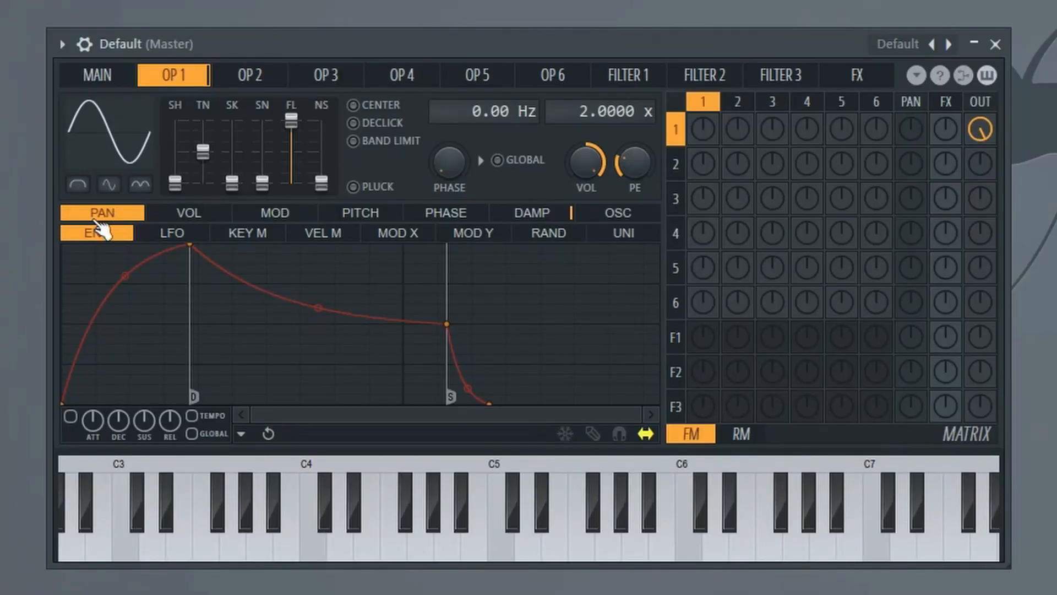
Step: Step through operator 1's volume, modulation, pitch, phase and damp articulations and finish on its oscillator editor
click(201, 217)
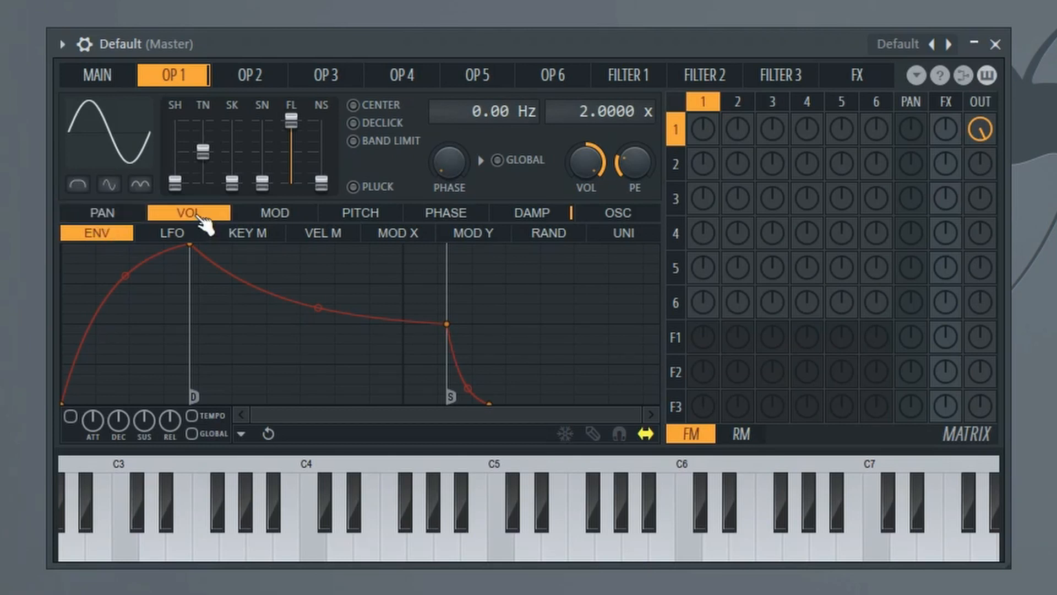
click(278, 218)
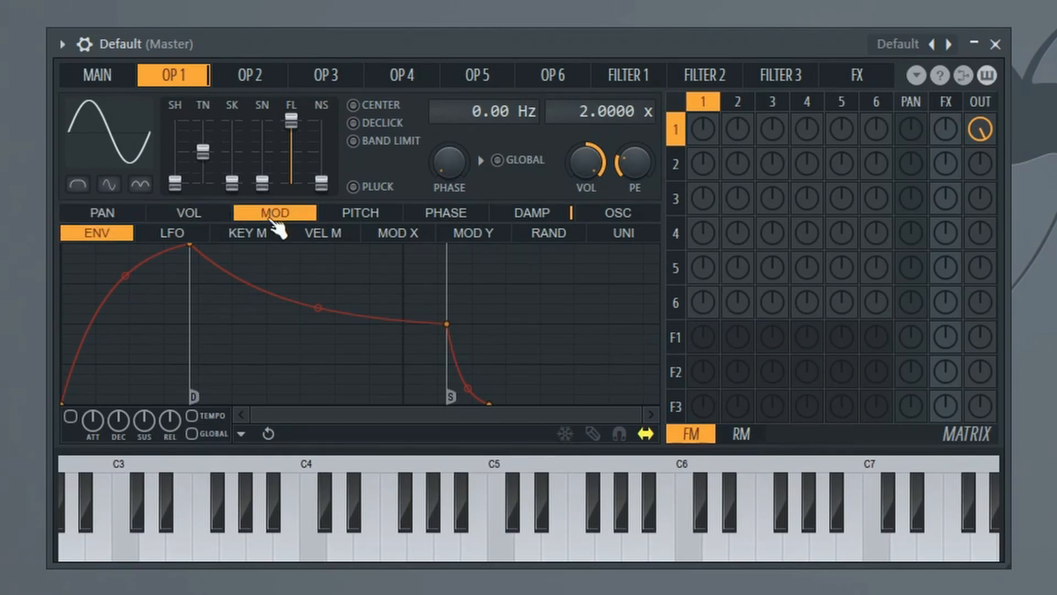
click(371, 218)
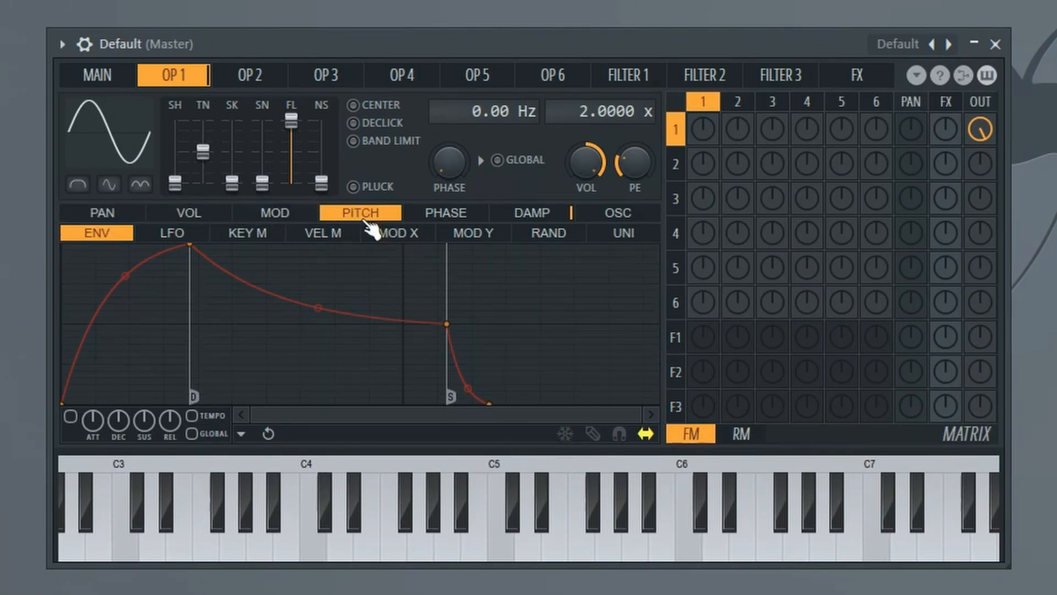
click(463, 216)
click(537, 220)
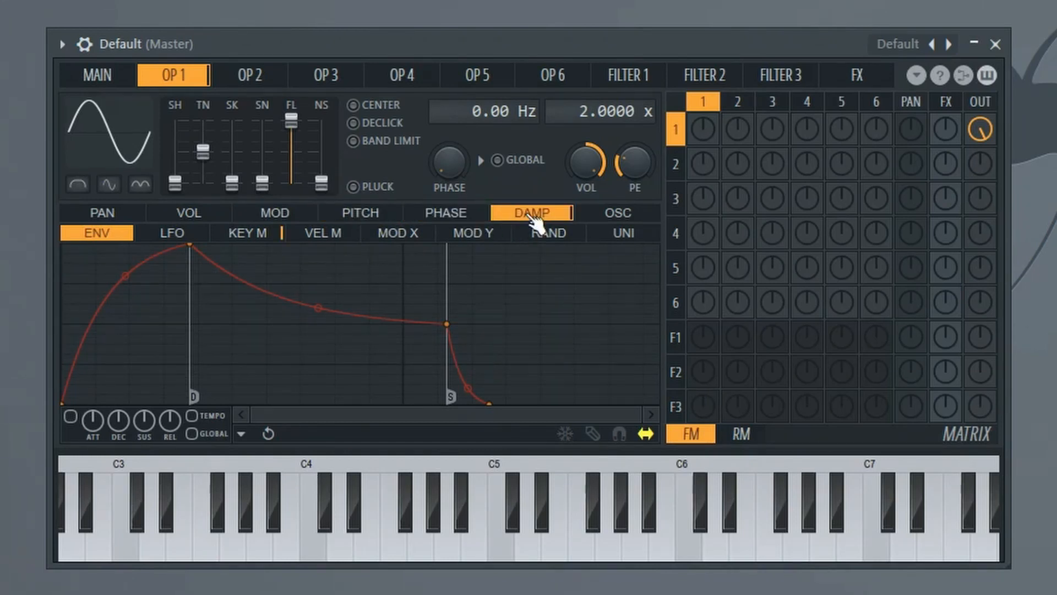
click(611, 216)
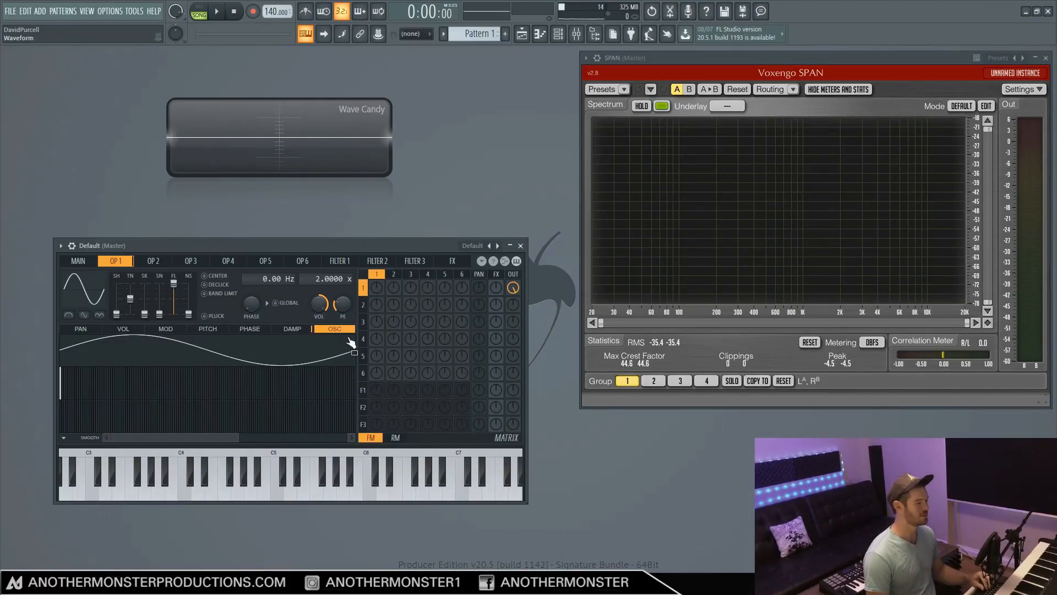
Step: Review all of operator 1's volume modulation sources from envelope to unison, including the main X/Y modulation controls, and return to the envelope
click(124, 329)
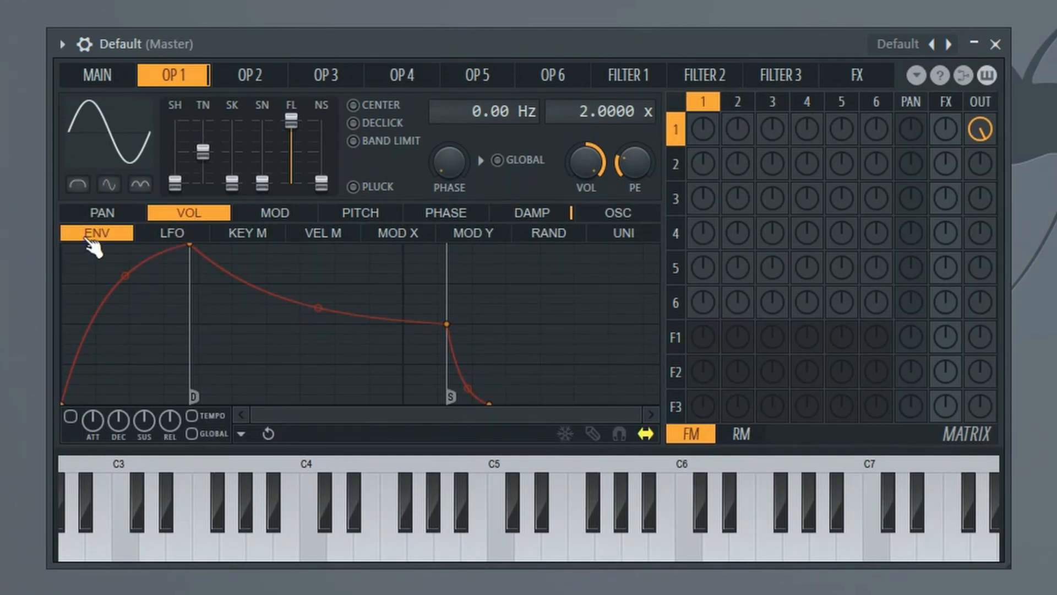
click(164, 238)
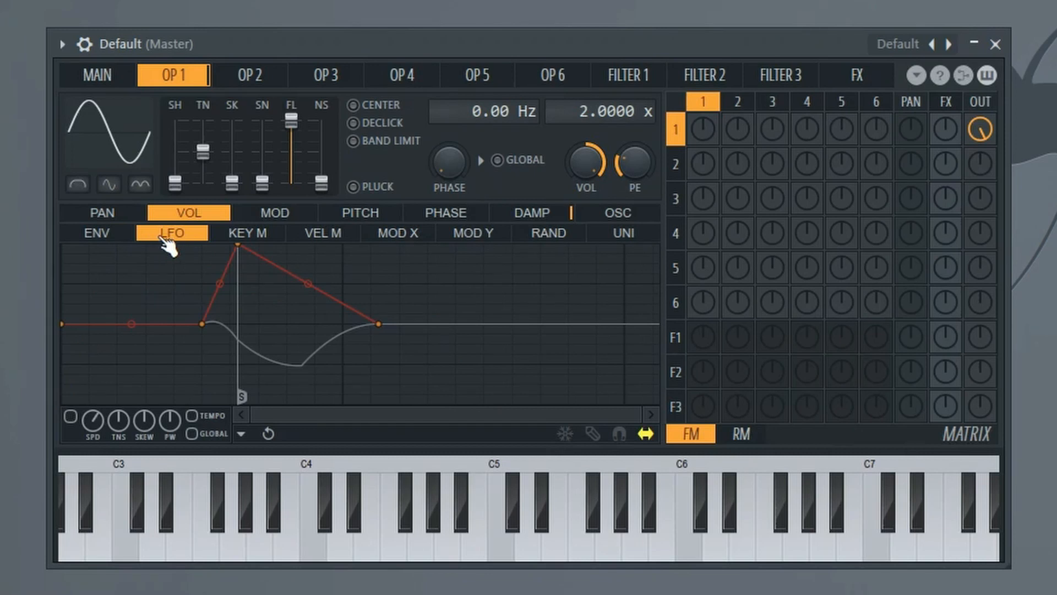
click(247, 236)
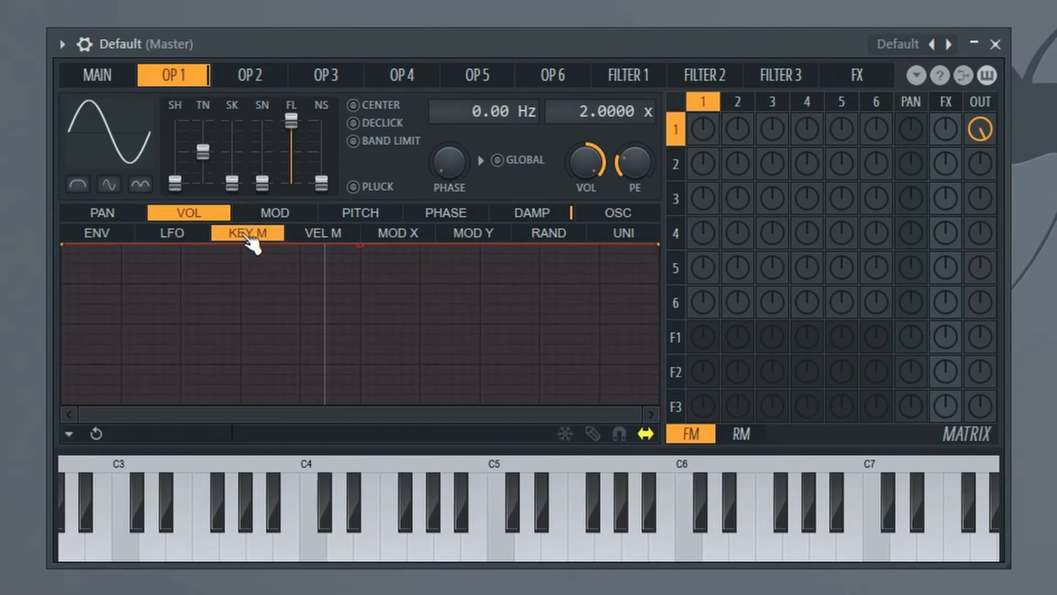
click(328, 238)
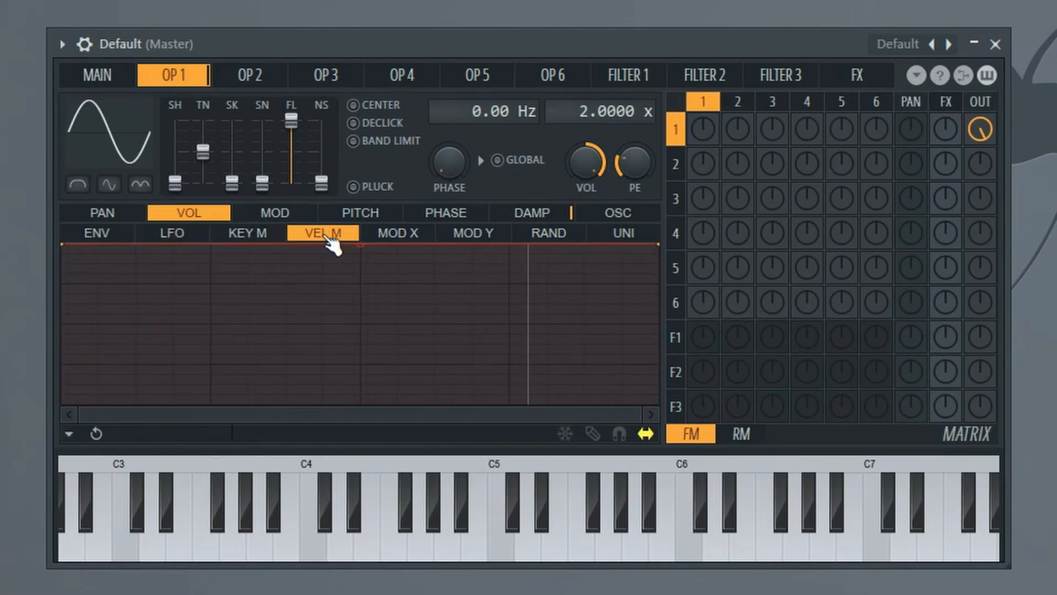
click(396, 238)
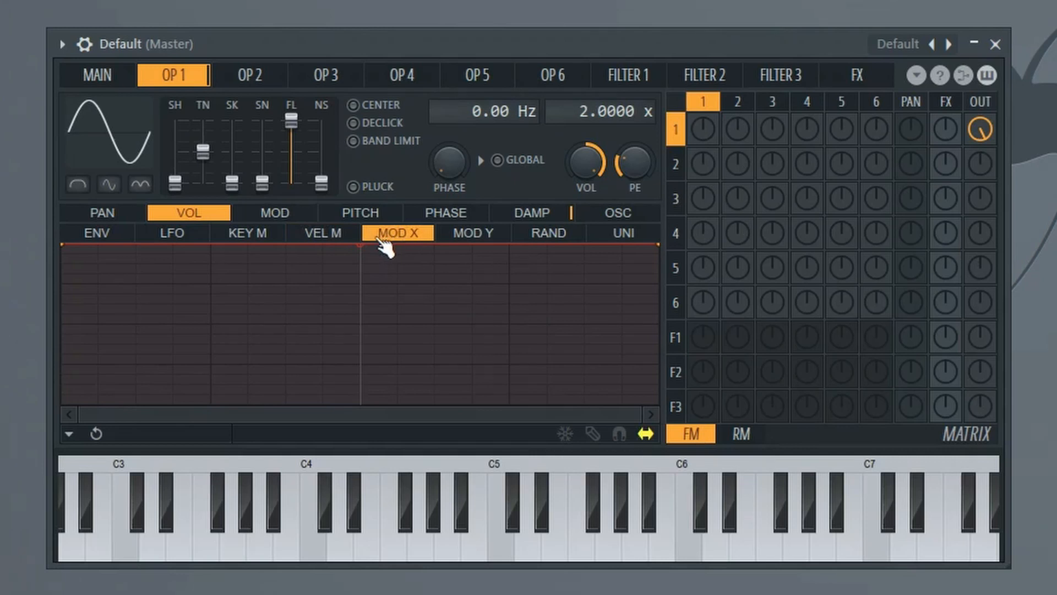
click(462, 237)
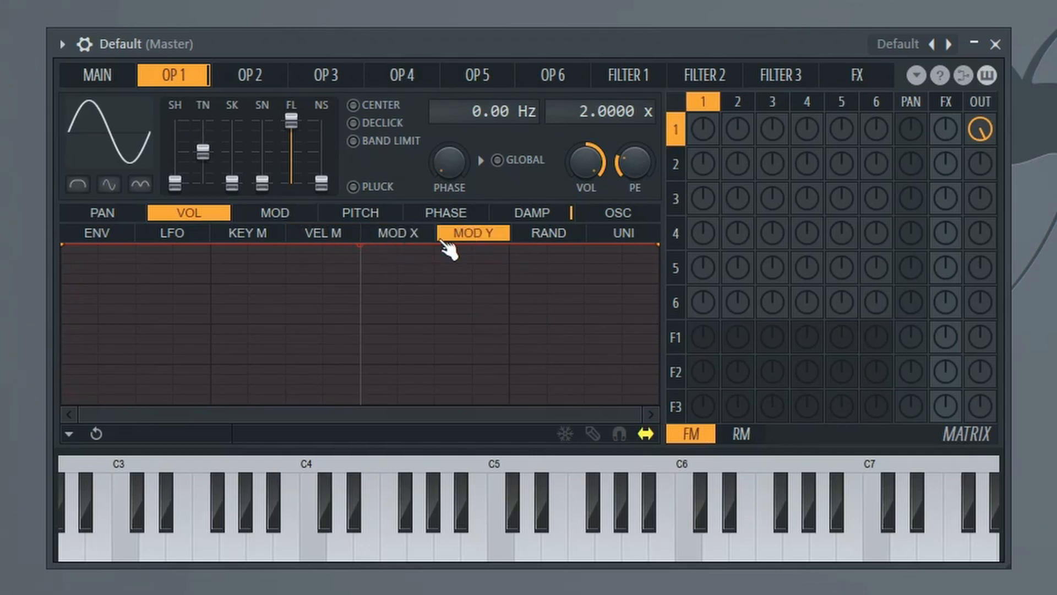
click(103, 75)
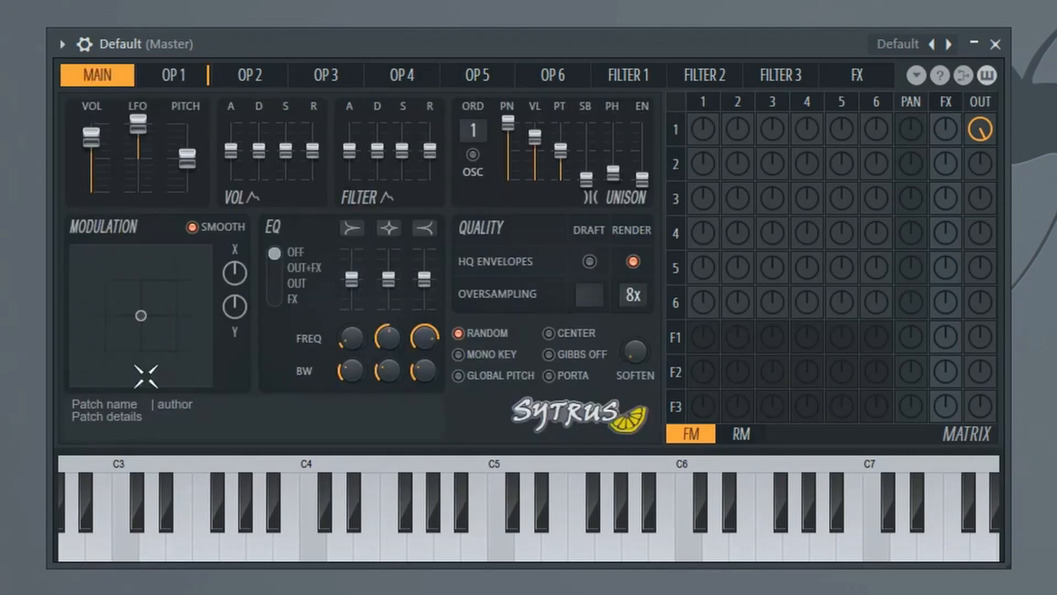
click(173, 75)
click(551, 233)
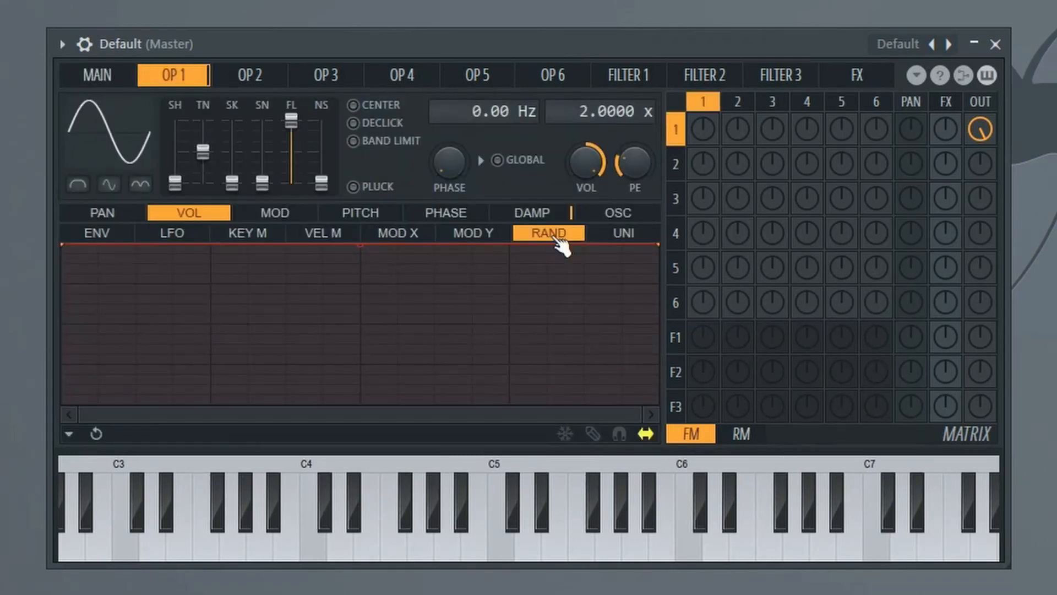
click(623, 236)
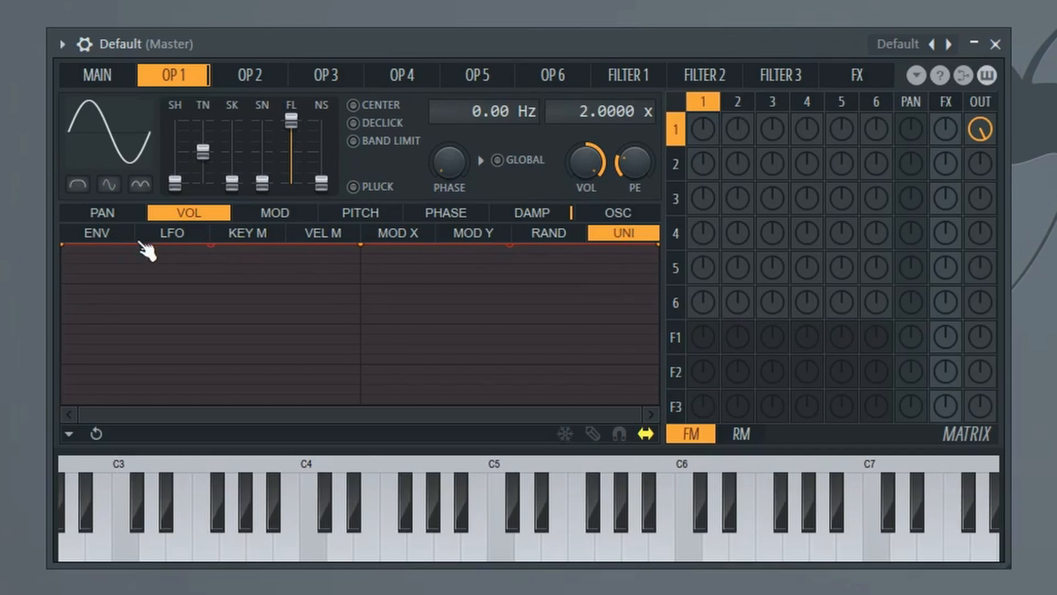
click(98, 234)
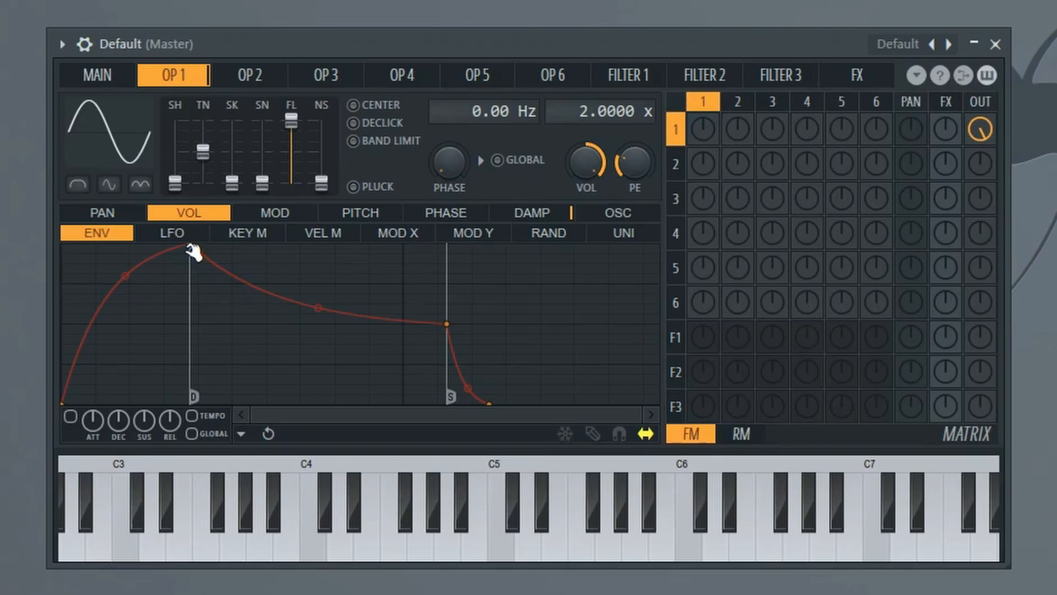
Step: Shorten the volume envelope's attack, bend its attack and decay curves, and lower the sustain point
drag(192, 253, 164, 245)
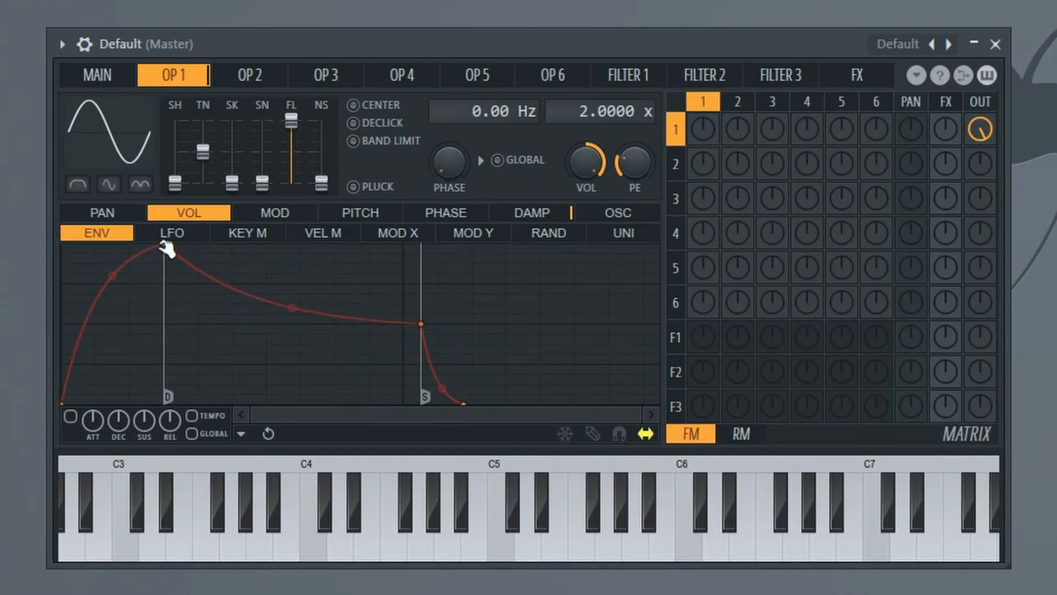
mouse_move(113, 275)
mouse_down()
mouse_move(113, 353)
mouse_move(112, 263)
mouse_move(112, 286)
mouse_up()
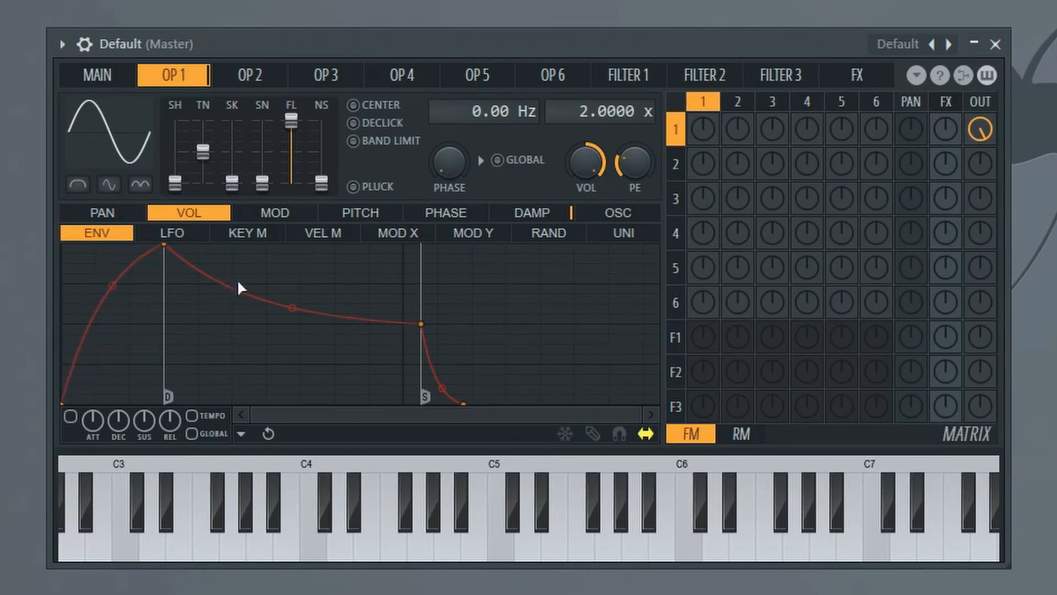
drag(295, 308, 292, 318)
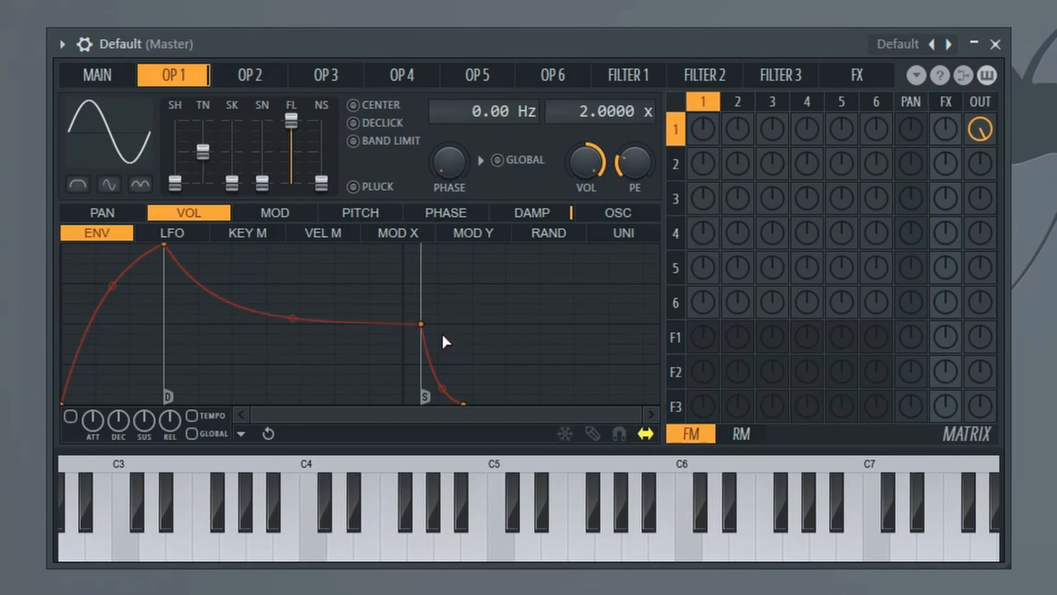
drag(430, 331, 423, 342)
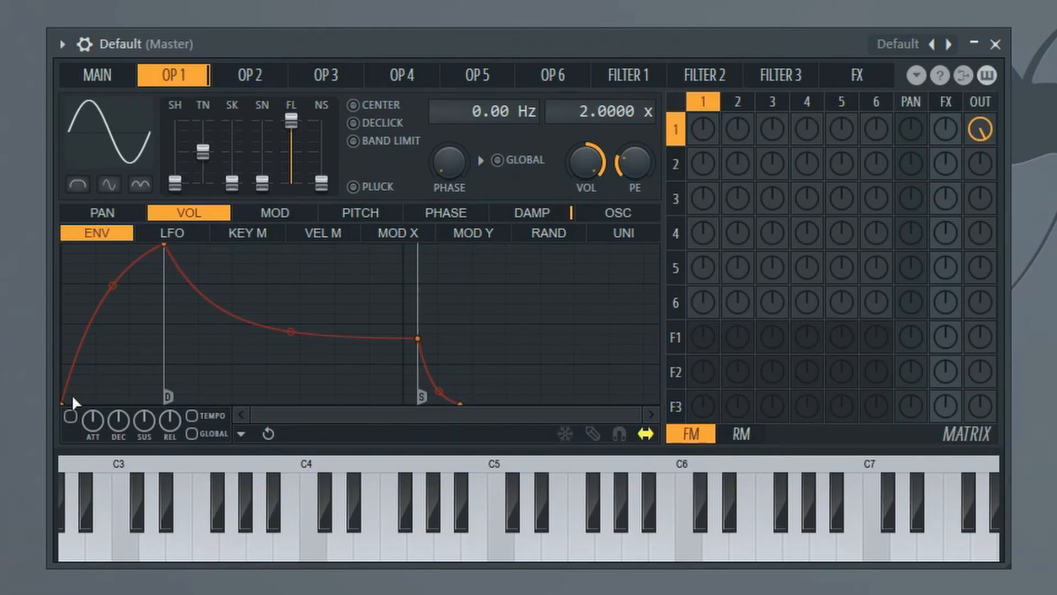
Step: Raise the volume envelope's start to maximum, drop its decay point to zero, and enable the envelope while playing test notes
drag(72, 403, 28, 217)
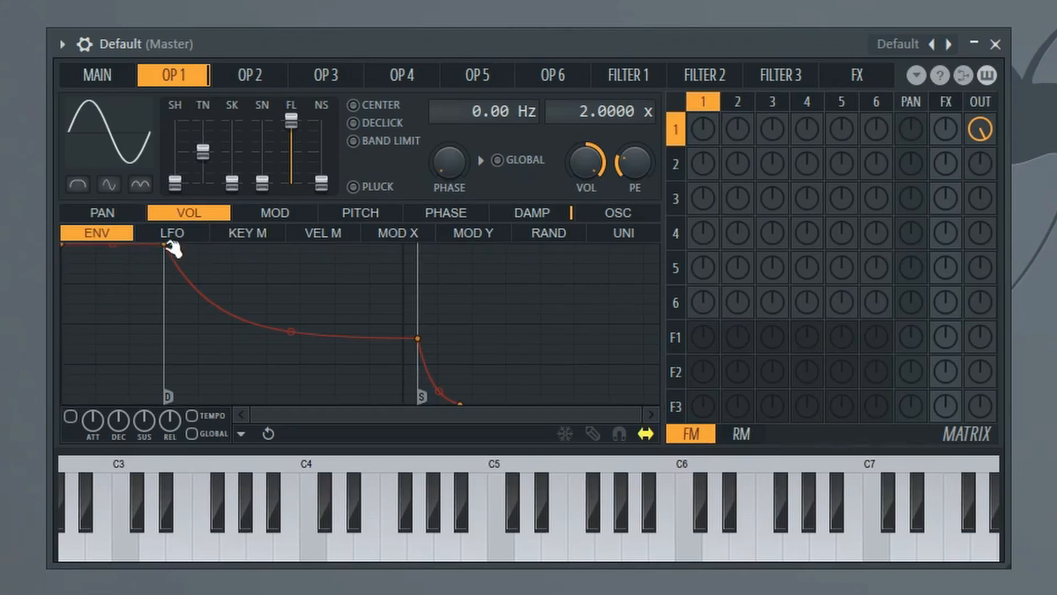
drag(163, 246, 171, 446)
key(c)
key(c)
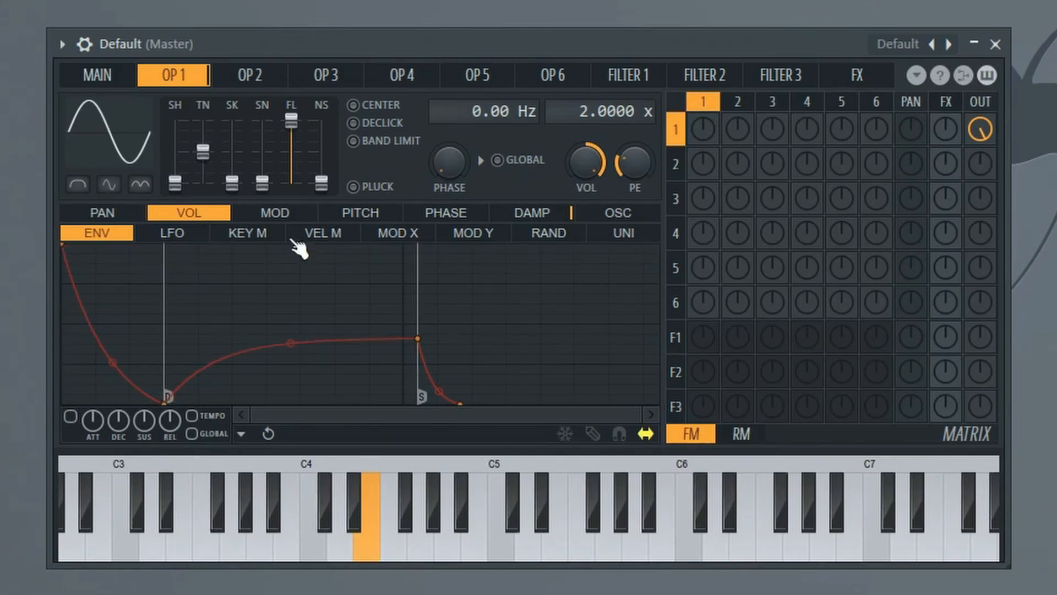
click(75, 419)
key(c)
key(c)
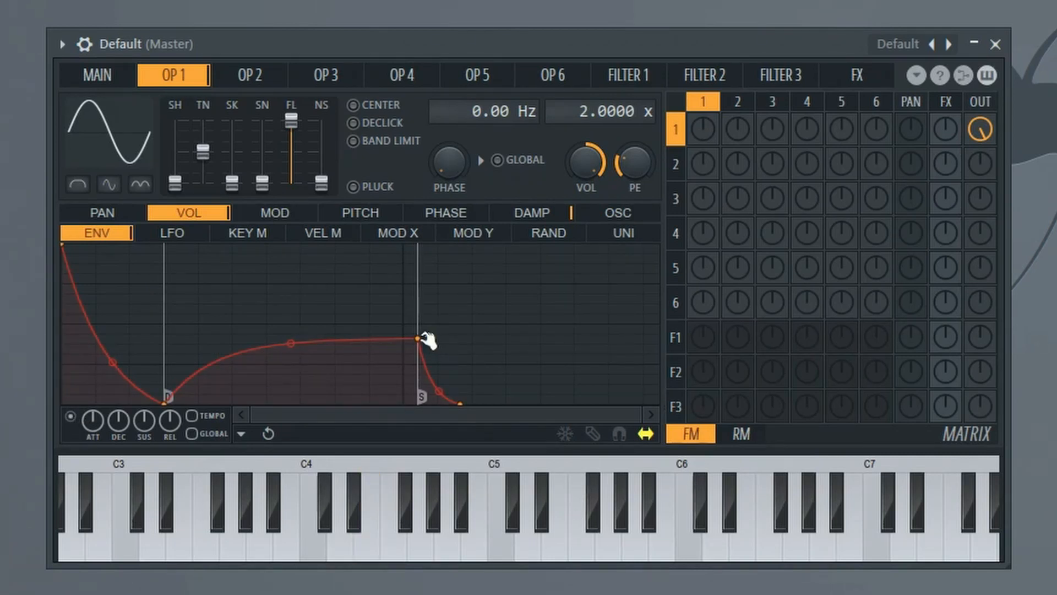
Step: Delete the sustain and release points from the volume envelope, lengthen the remaining decay and deepen its curve
right_click(420, 339)
click(448, 364)
right_click(461, 403)
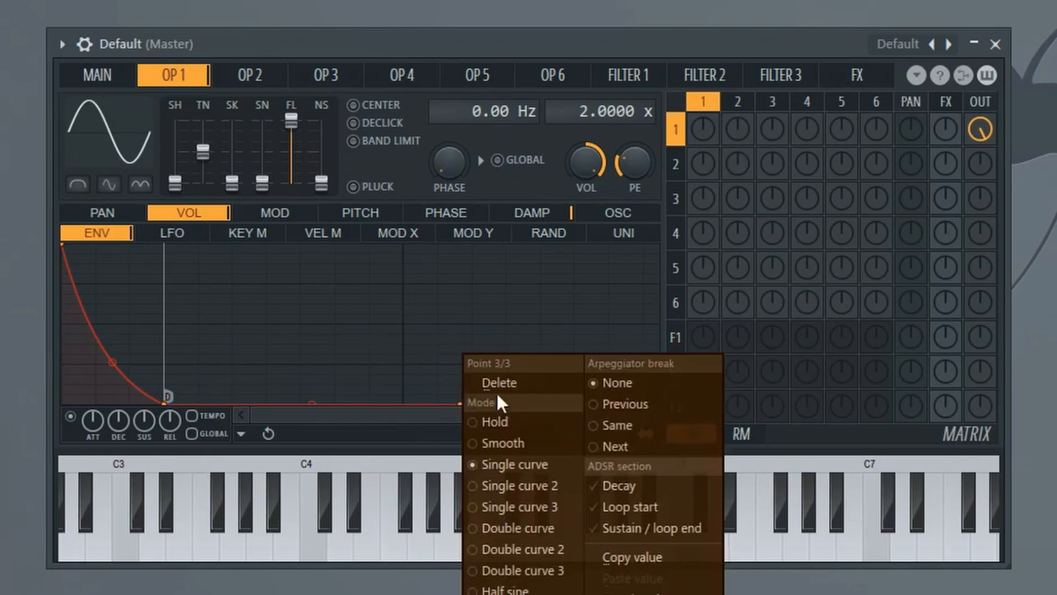
click(496, 385)
key(c)
drag(112, 363, 281, 402)
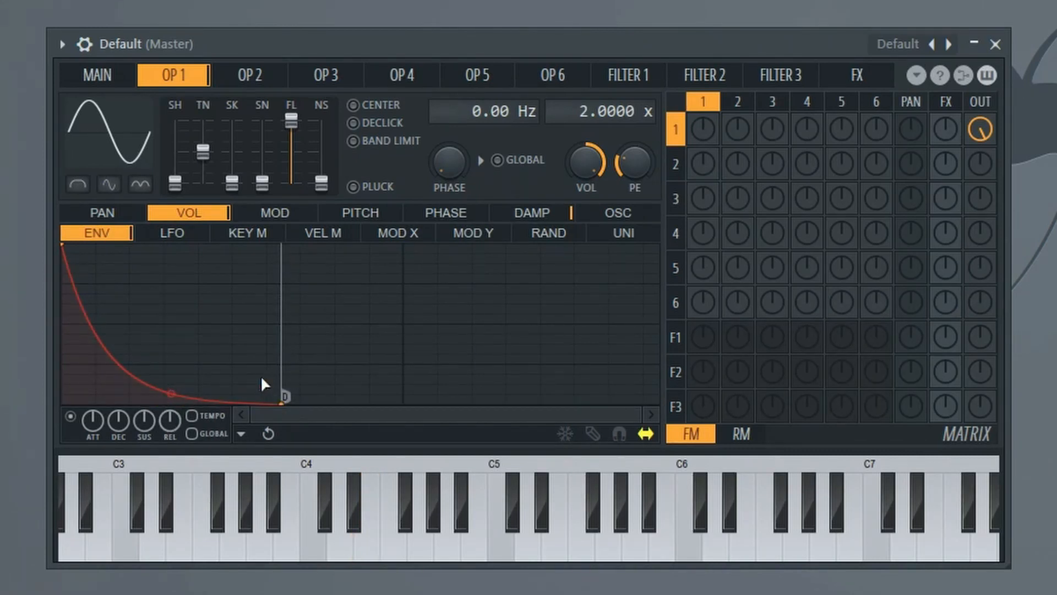
Step: Try a dipped key-mapping curve with three added points for operator 1's volume and restore the flat curve
click(176, 232)
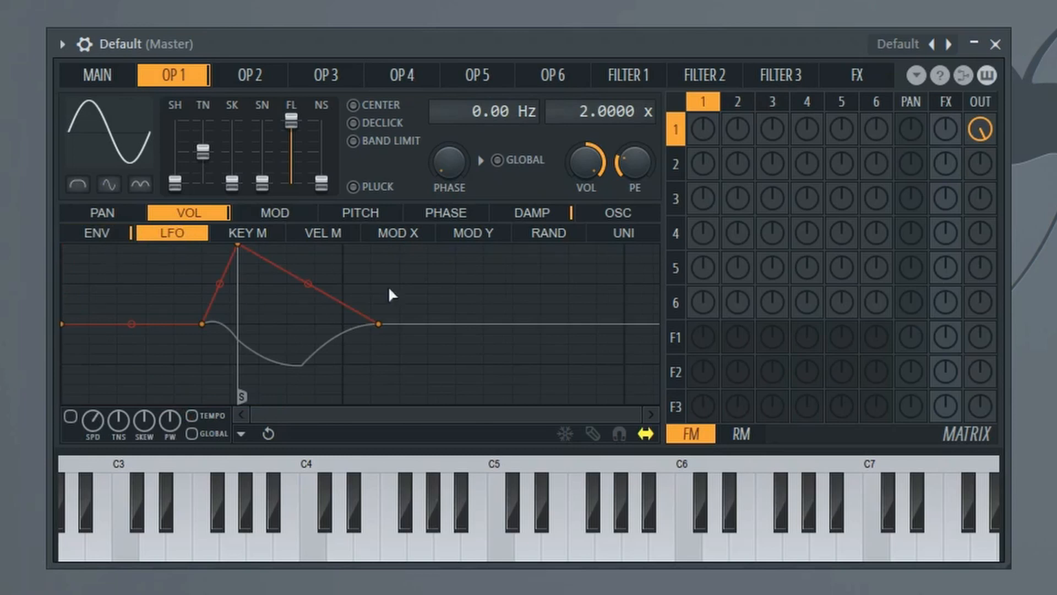
click(267, 236)
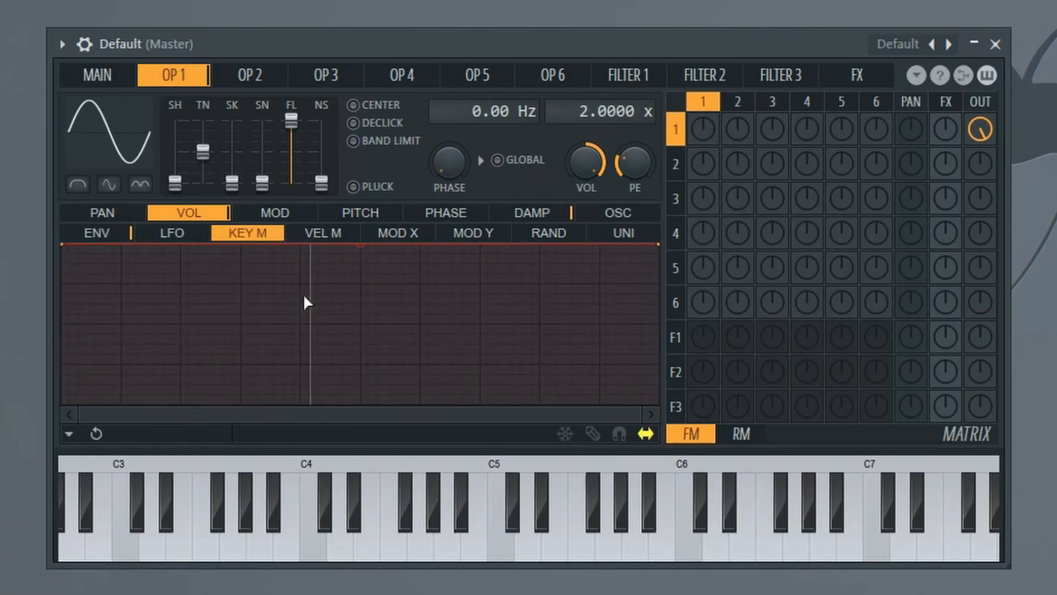
drag(253, 336, 239, 329)
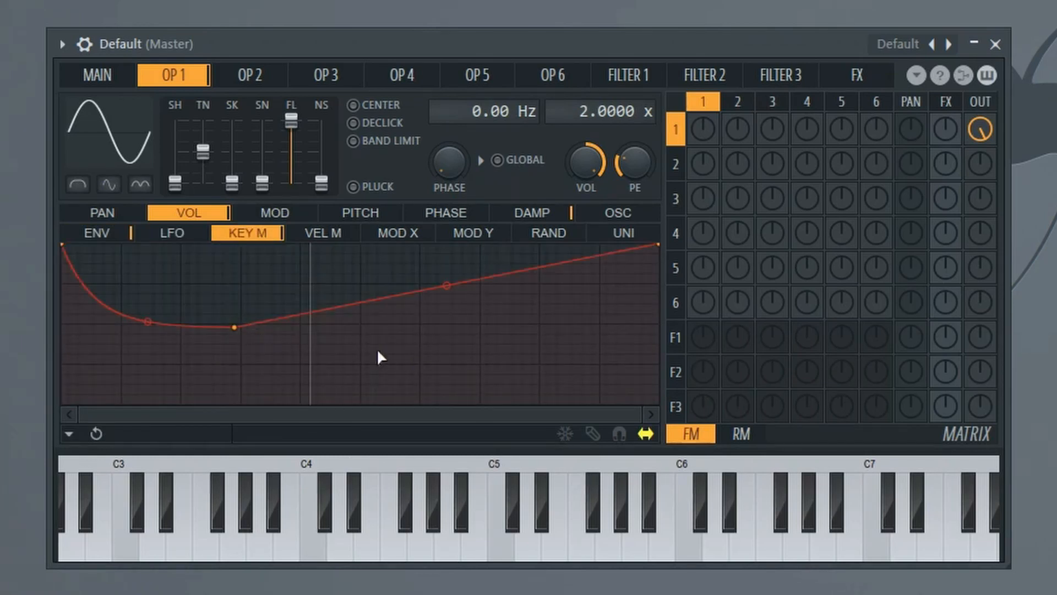
right_click(467, 350)
right_click(352, 380)
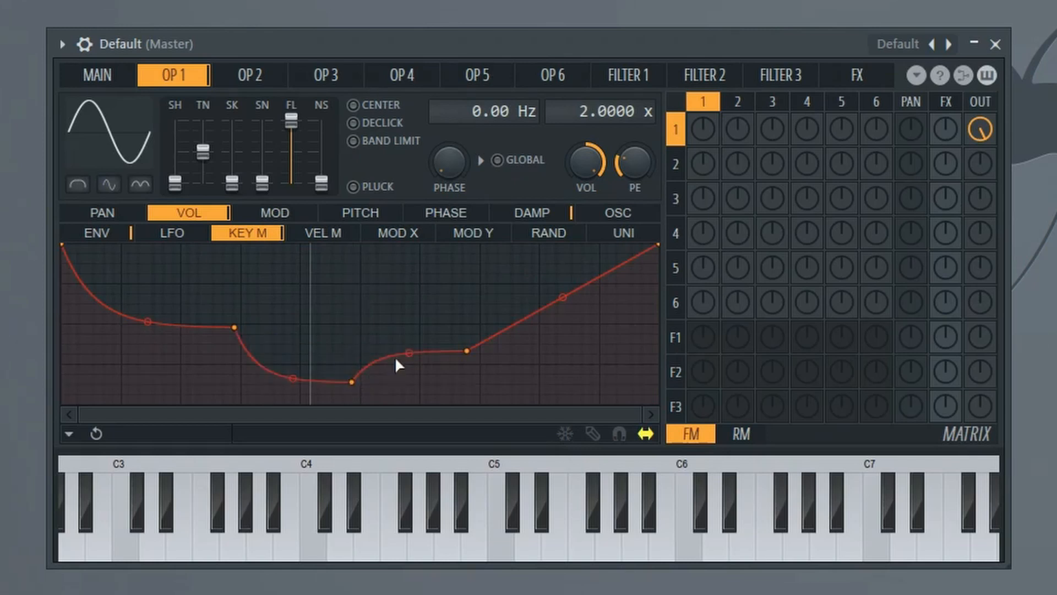
drag(408, 352, 410, 351)
right_click(236, 333)
click(243, 235)
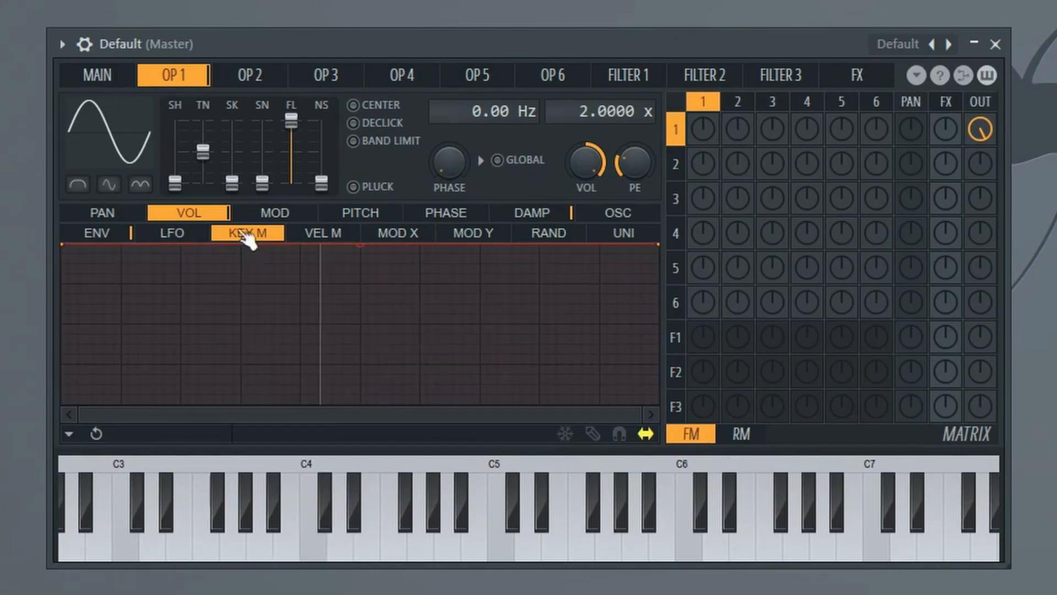
Step: Add five higher harmonics at varying levels to operator 1's oscillator waveform and examine the harmonic bars up close
click(610, 213)
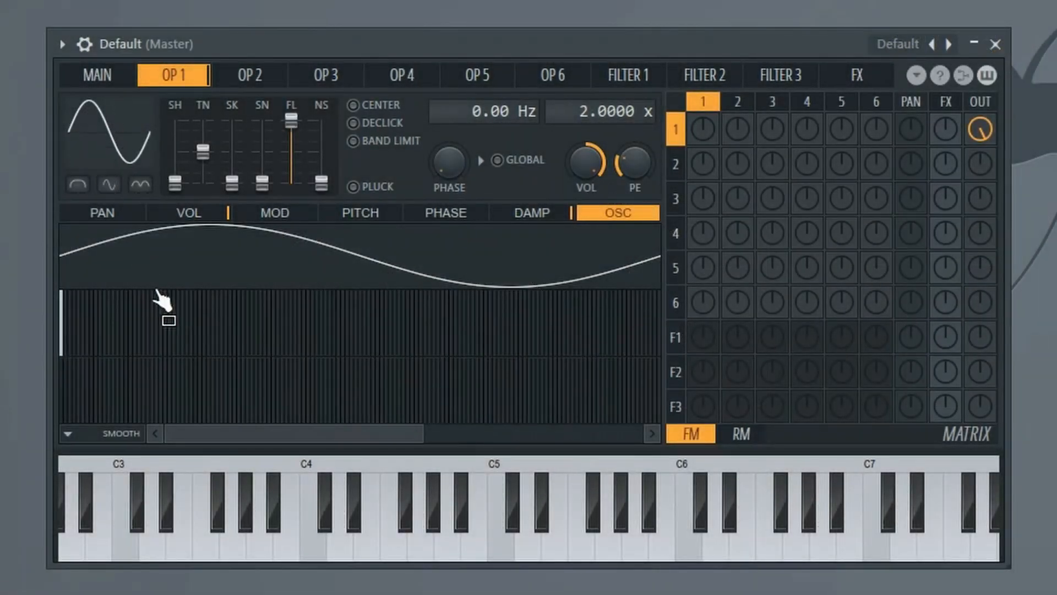
click(104, 339)
click(160, 323)
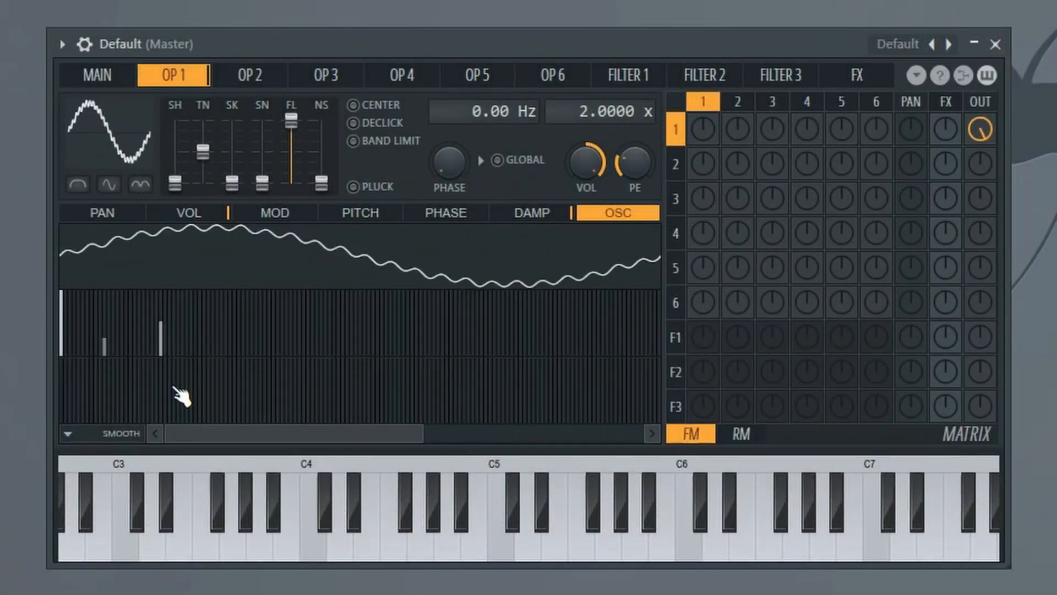
click(251, 313)
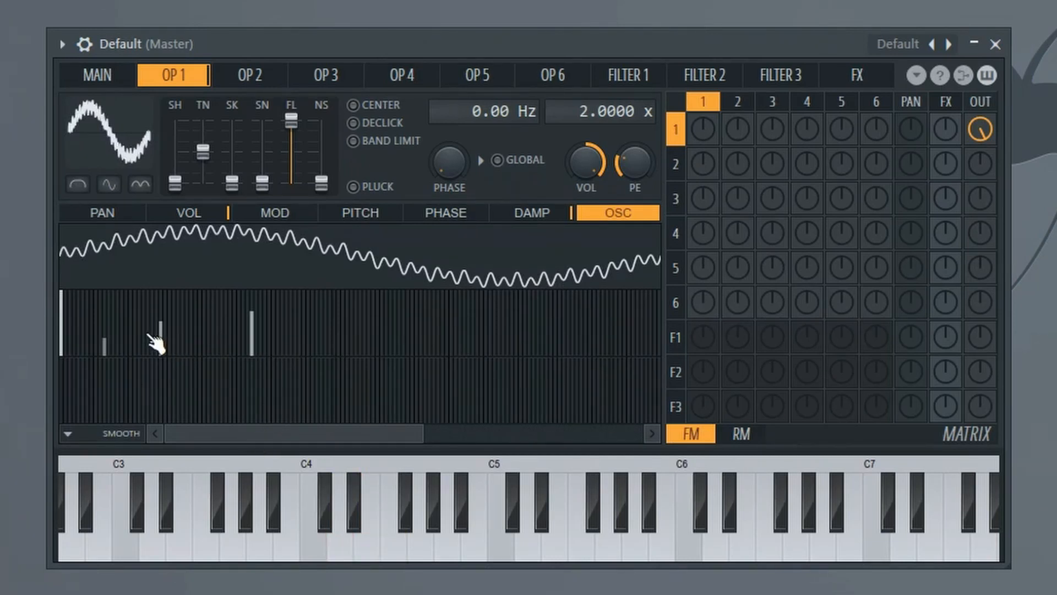
click(87, 322)
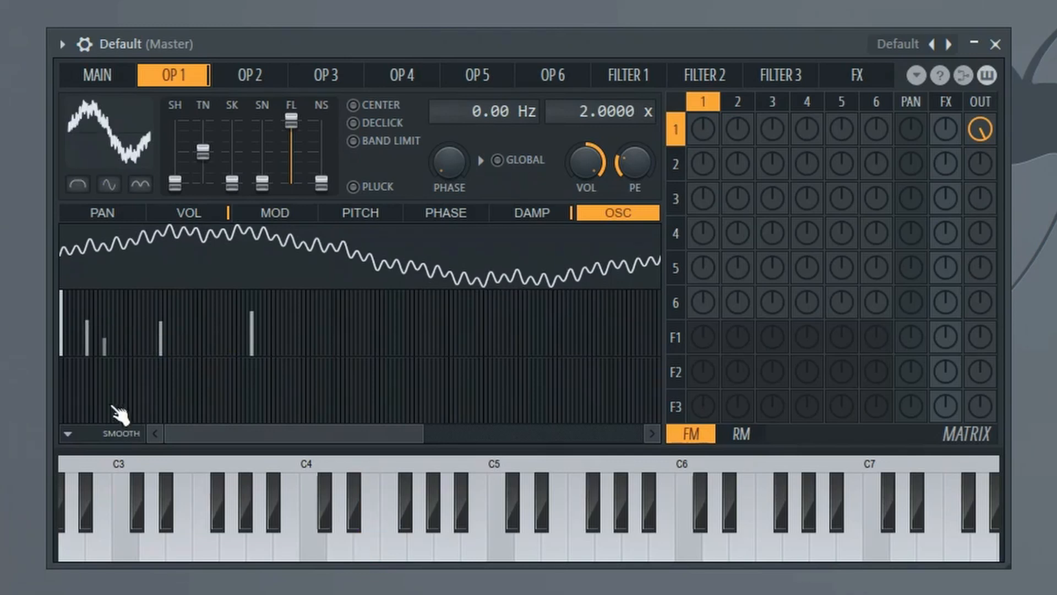
click(139, 311)
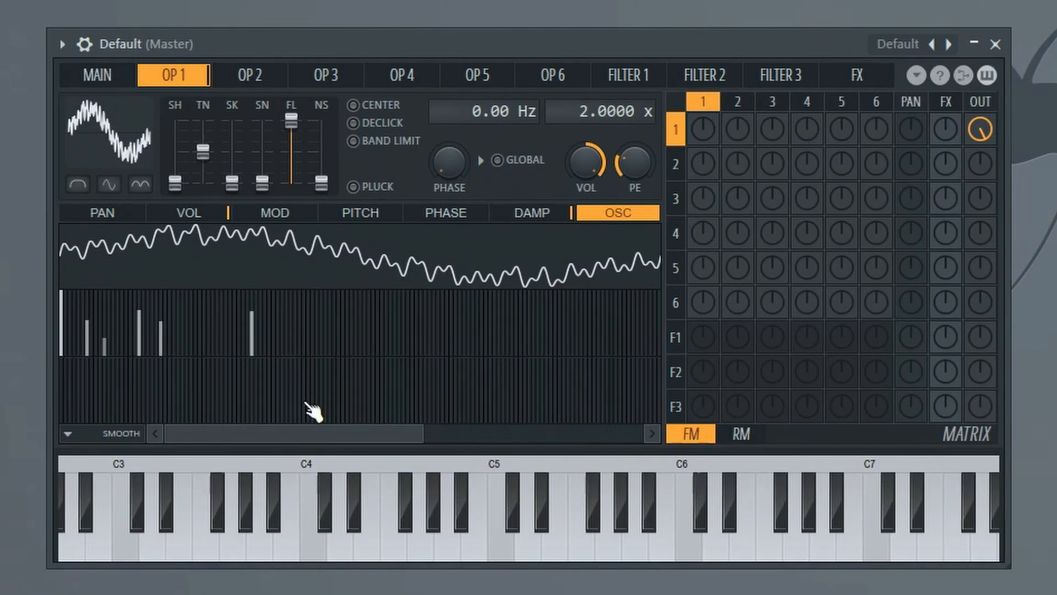
drag(419, 444, 263, 443)
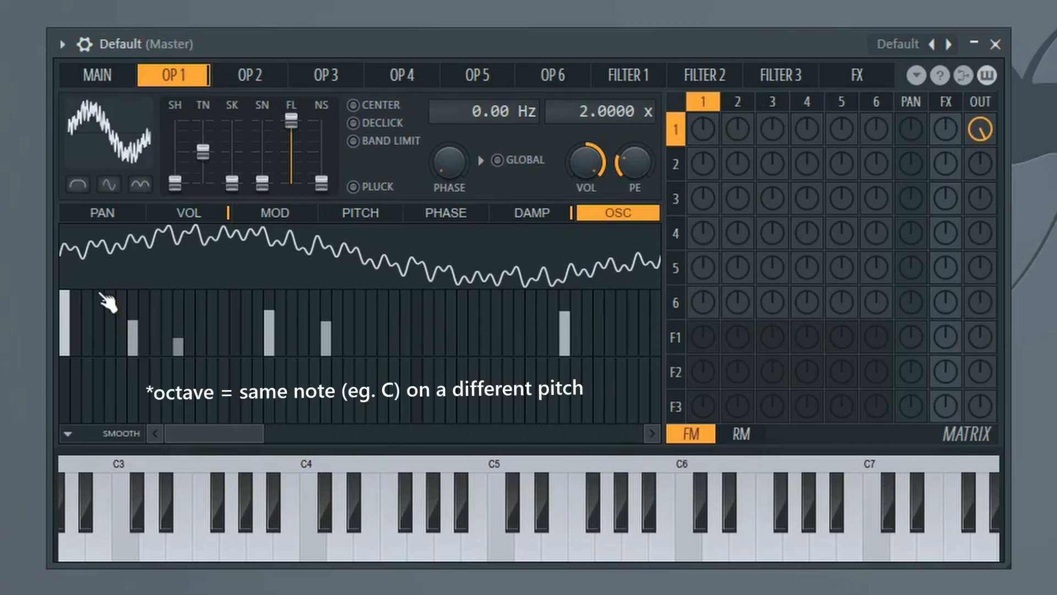
Step: Raise the 2nd, 4th, 8th, 16th and 32nd harmonics of operator 1's oscillator to full level
drag(83, 306, 98, 270)
drag(146, 308, 152, 263)
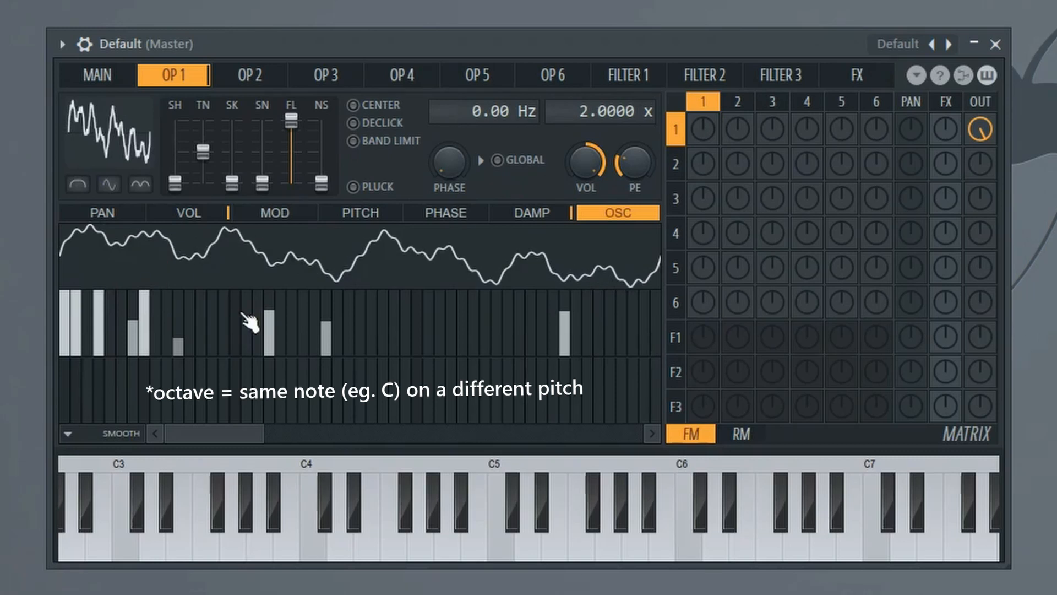
drag(244, 315, 242, 245)
drag(420, 313, 407, 247)
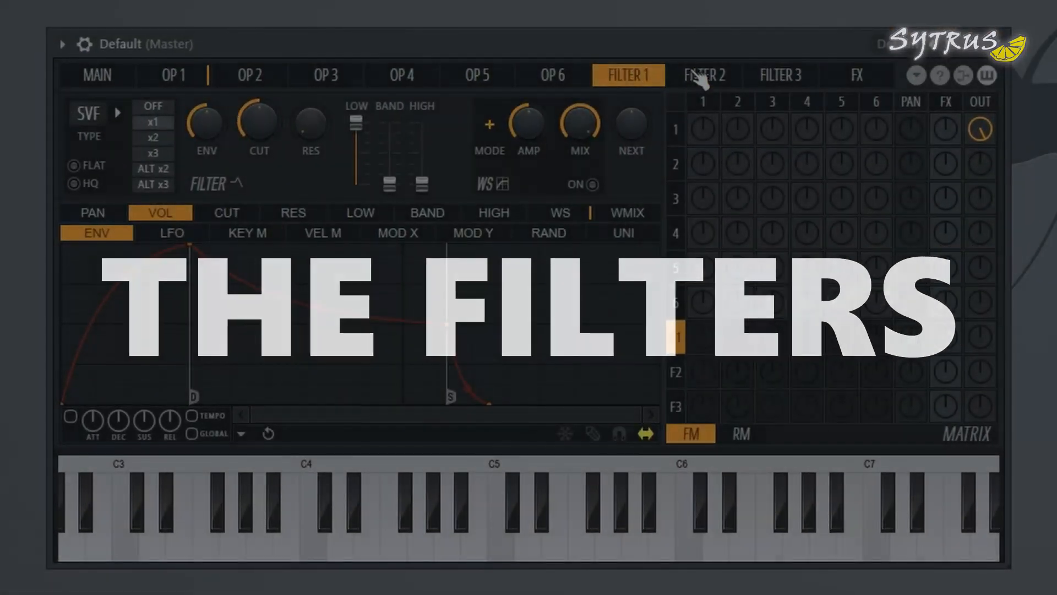
Step: Look through the Filter 1, Filter 2 and Filter 3 pages and compare their controls, including the Next knob
click(377, 261)
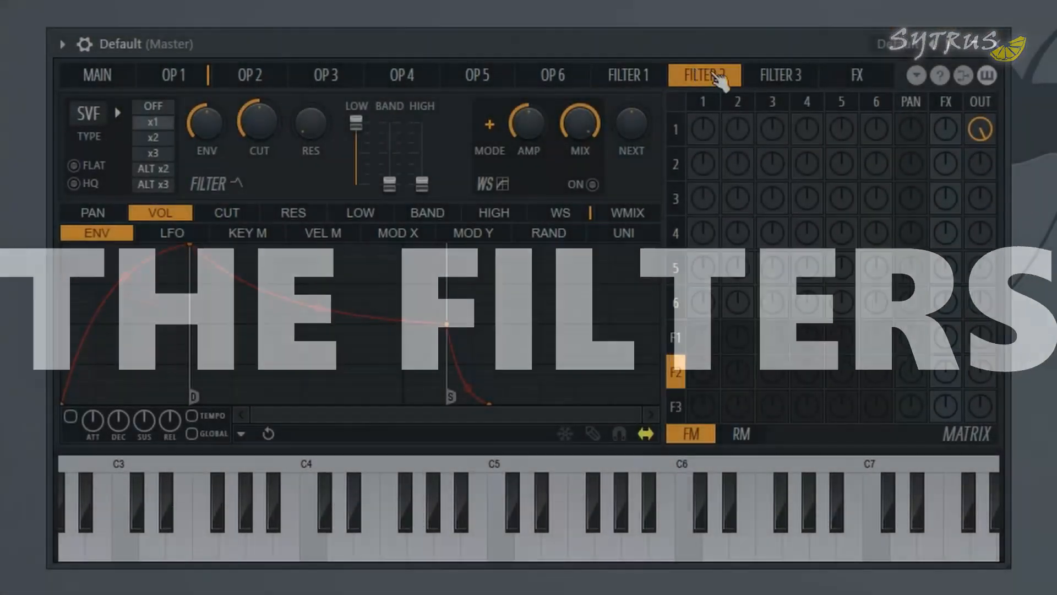
click(415, 260)
click(710, 85)
click(633, 83)
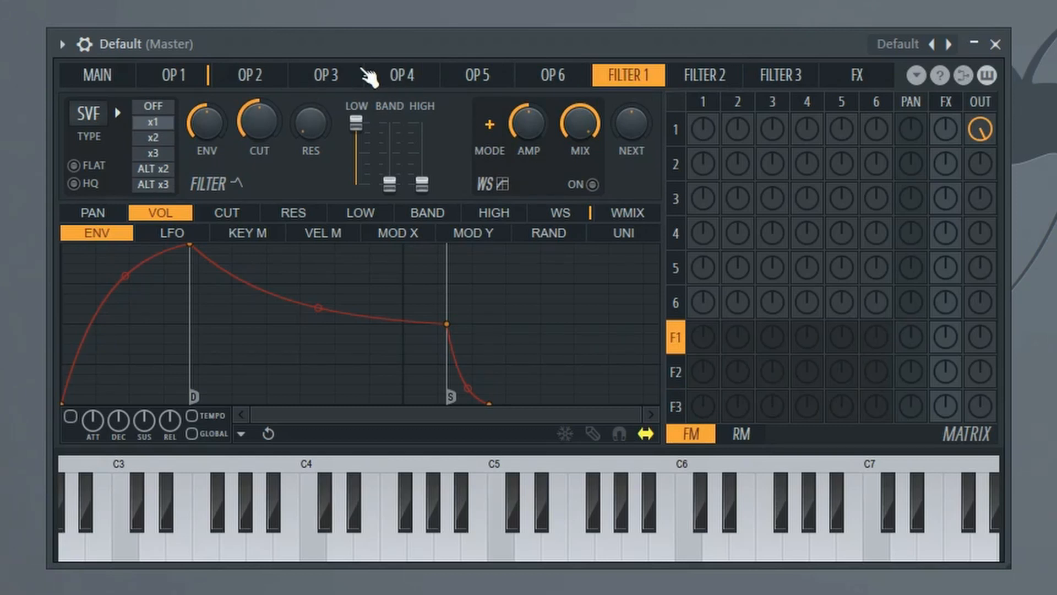
click(792, 81)
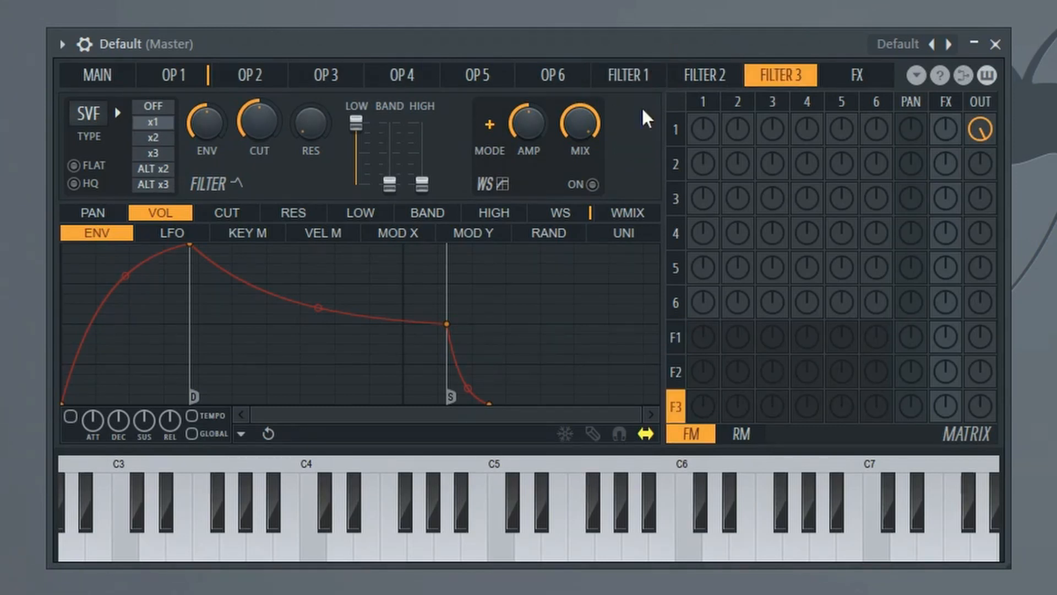
click(704, 78)
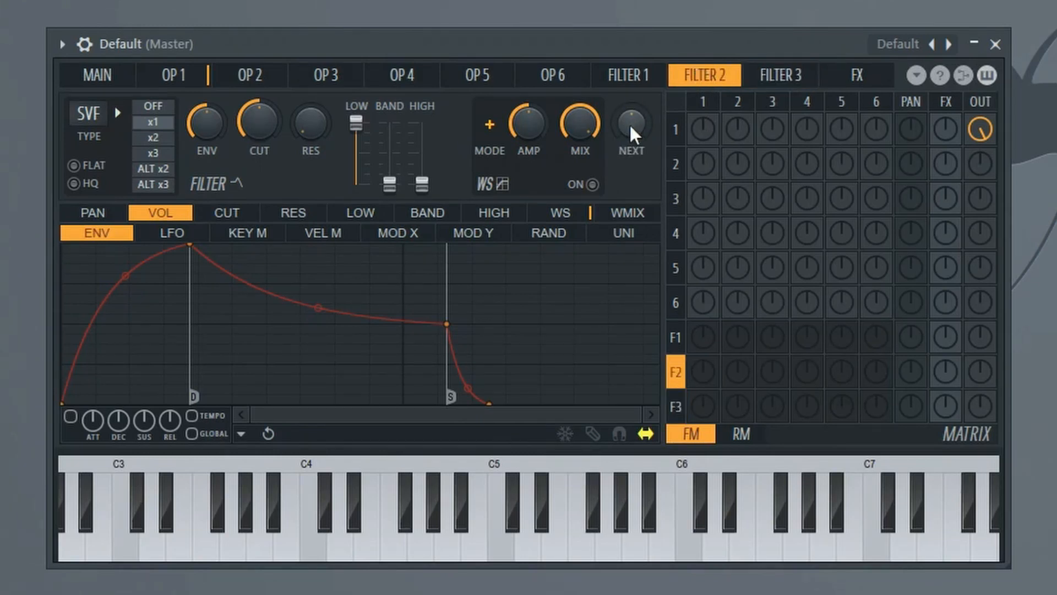
click(639, 82)
click(705, 83)
scroll(629, 135, up, 5)
Step: Route operator 1 fully into Filter 1, send Filter 1 to the output instead of operator 1, and play test notes
click(615, 72)
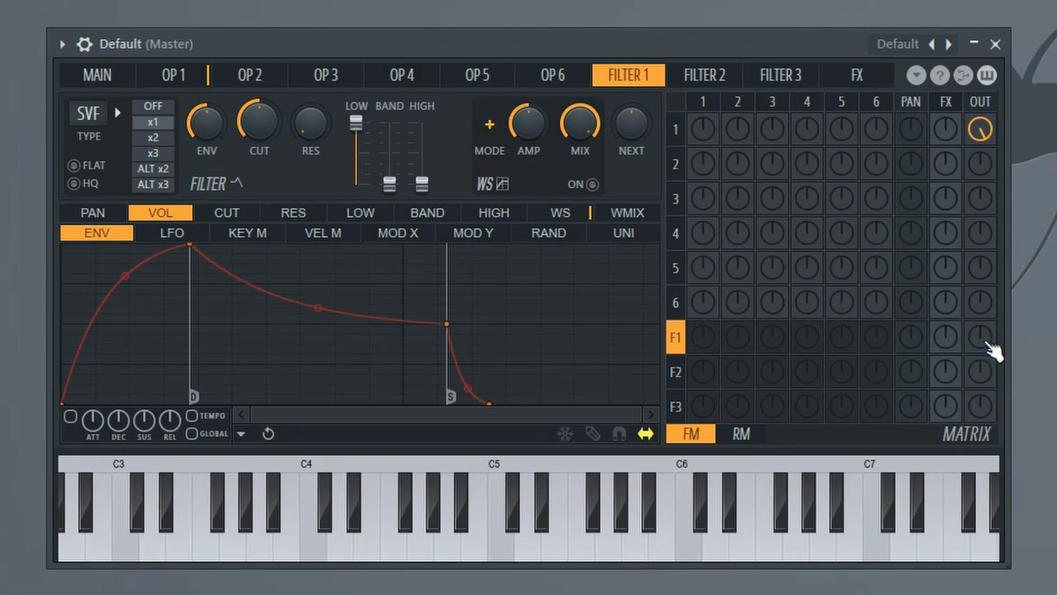
drag(986, 342, 985, 337)
drag(987, 134, 986, 153)
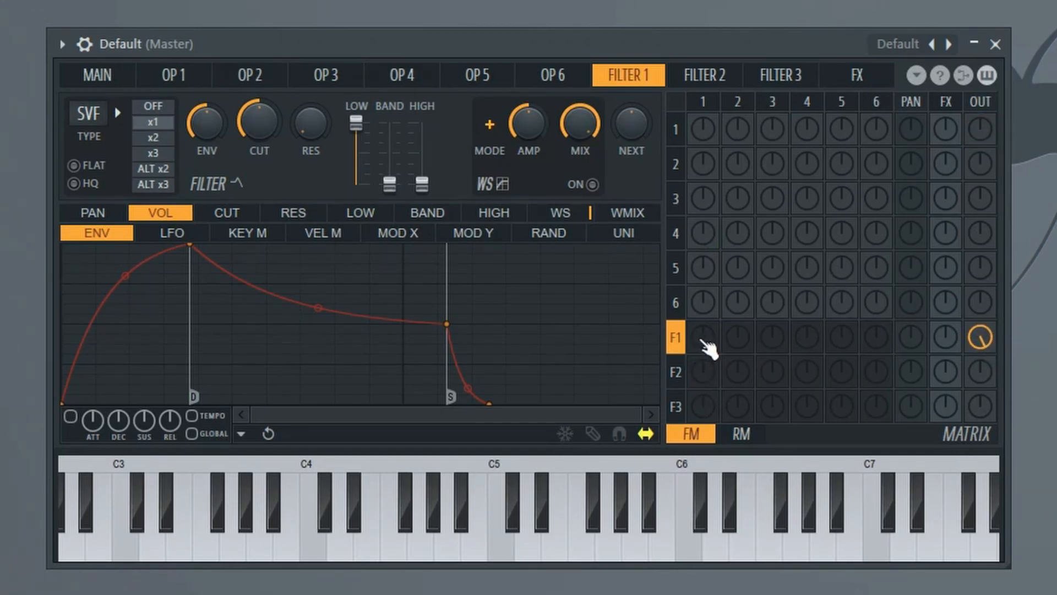
drag(704, 340, 704, 334)
key(c)
key(v)
key(x)
key(c)
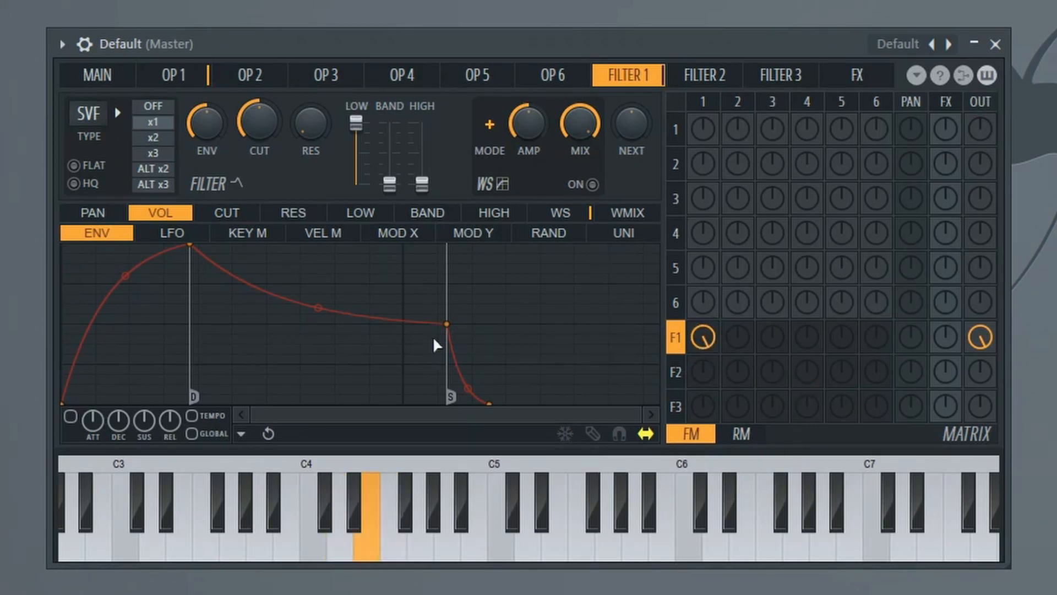
Step: Check operator 1's sawtooth waveform, and audition Filter 1's band and high levels with cutoff sweeps before restoring the low level only
click(159, 78)
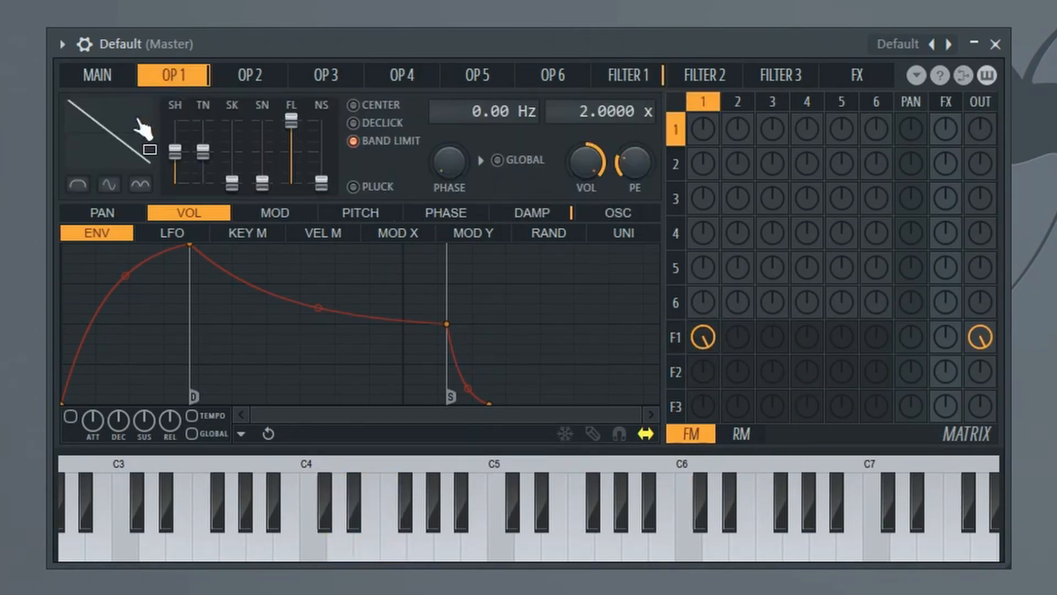
click(599, 84)
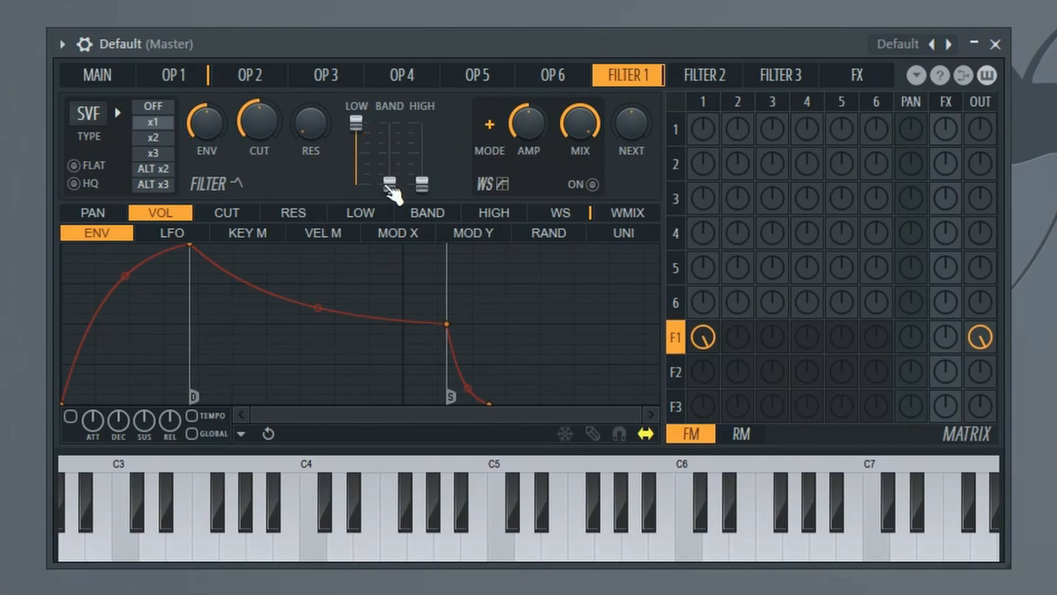
drag(389, 187, 389, 122)
key(c)
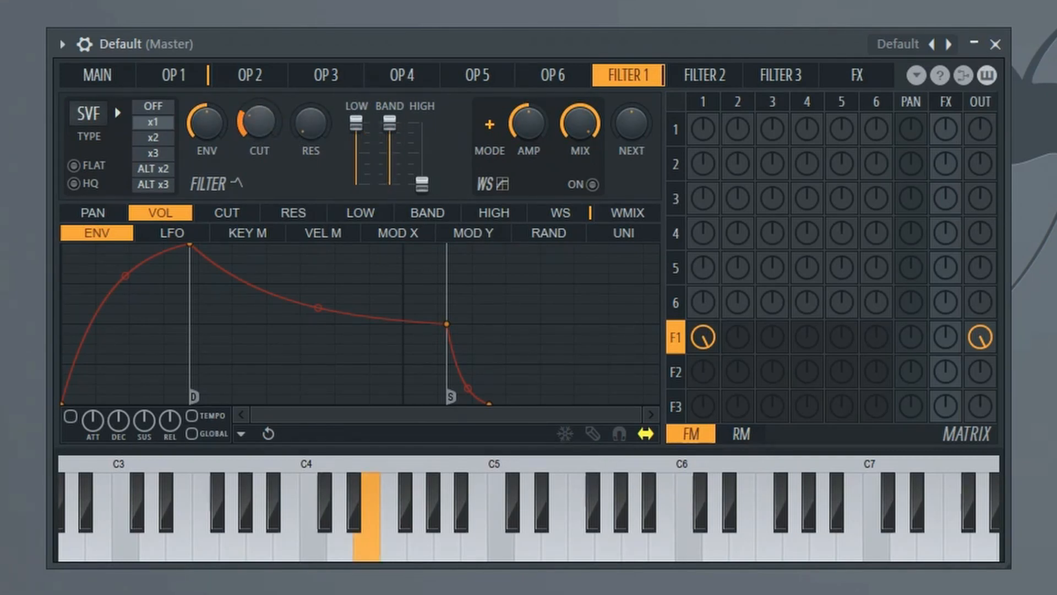
drag(356, 124, 356, 184)
drag(260, 132, 260, 104)
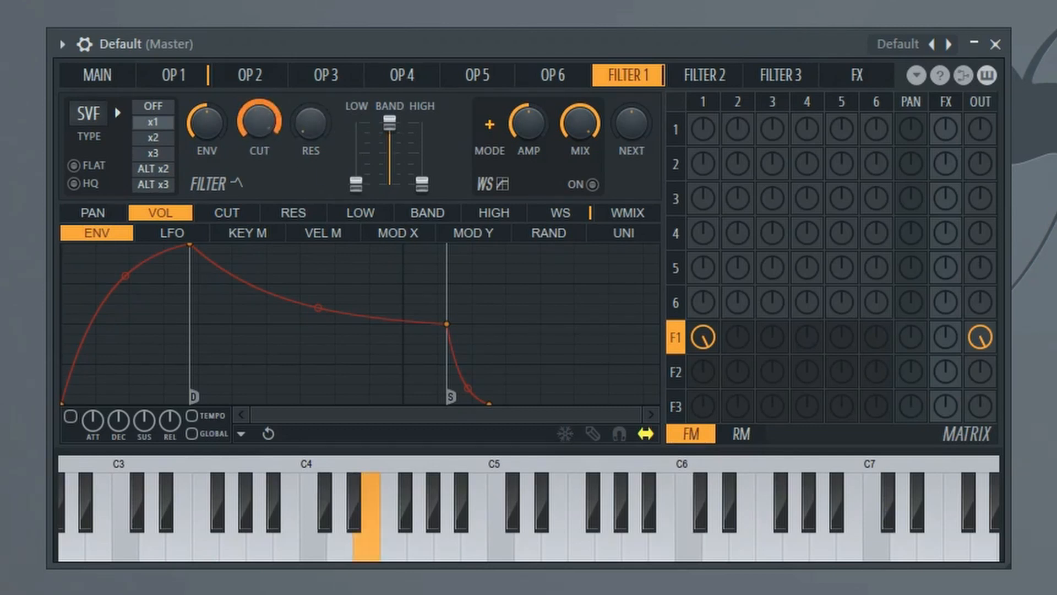
drag(389, 123, 422, 123)
mouse_move(259, 122)
mouse_down()
mouse_move(259, 143)
mouse_move(259, 110)
mouse_move(259, 131)
mouse_up()
drag(422, 123, 422, 184)
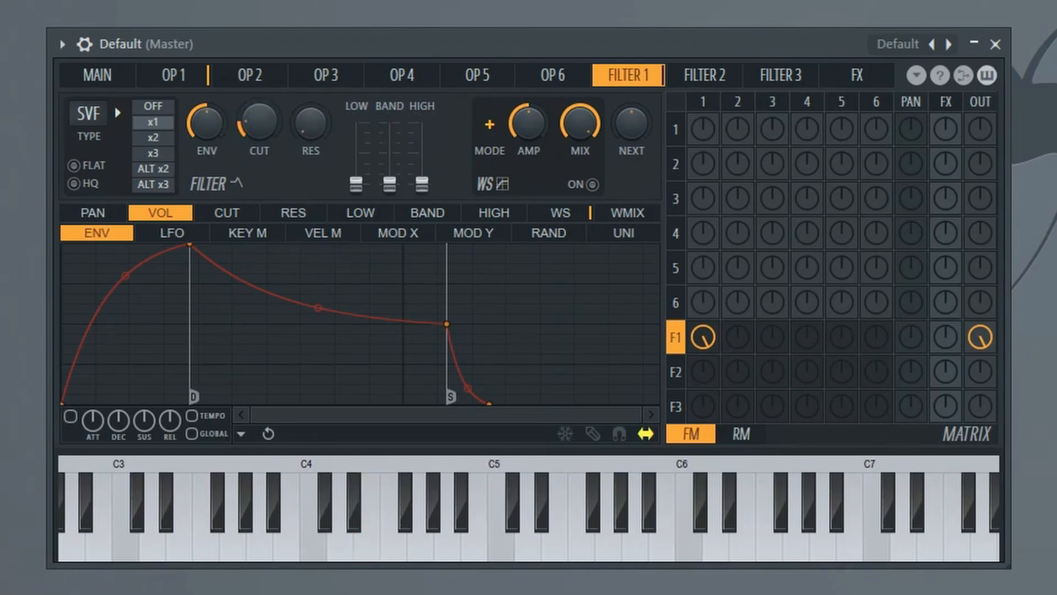
drag(355, 185, 356, 122)
mouse_move(266, 121)
mouse_down()
mouse_move(267, 94)
mouse_move(266, 121)
mouse_up()
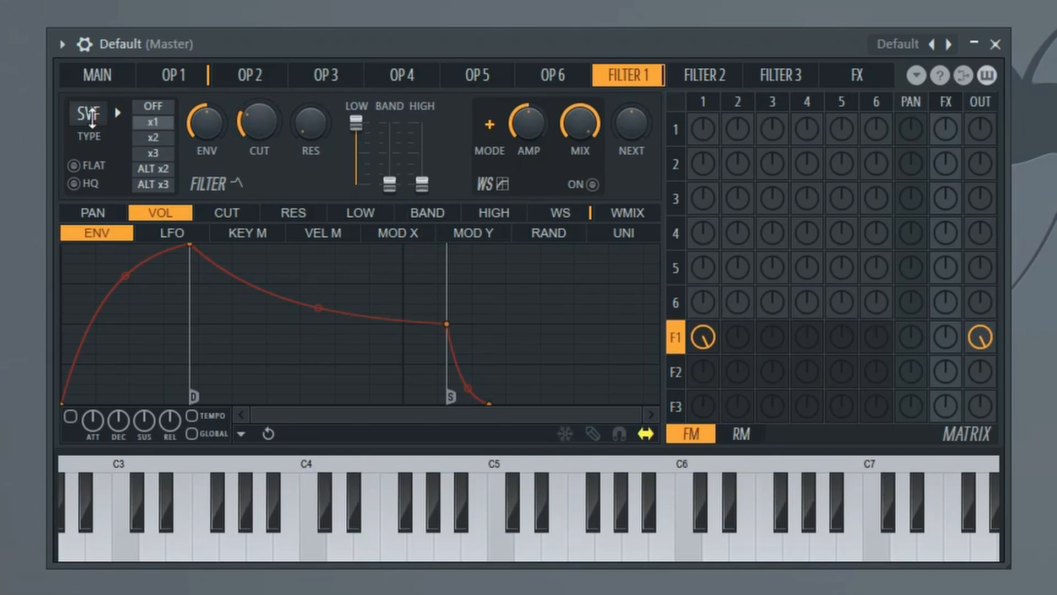
Step: Try Filter 1's type setting and step its slope through Off, x2, x3, ALT x2 and ALT x3, returning to SVF x1
drag(92, 117, 103, 91)
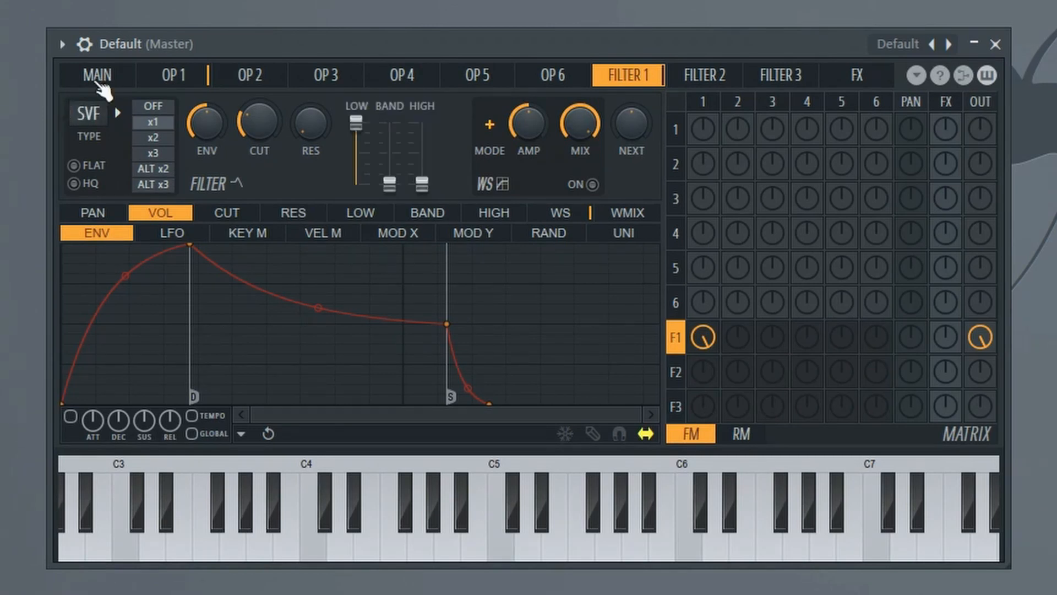
click(155, 107)
click(154, 123)
click(154, 138)
click(154, 153)
click(154, 169)
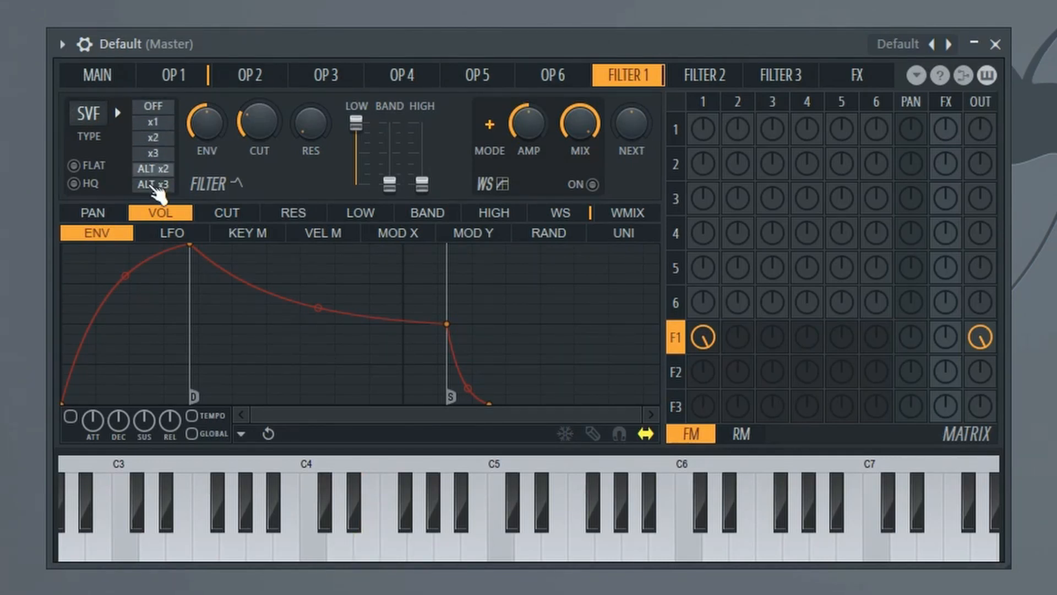
click(156, 186)
click(156, 169)
click(155, 154)
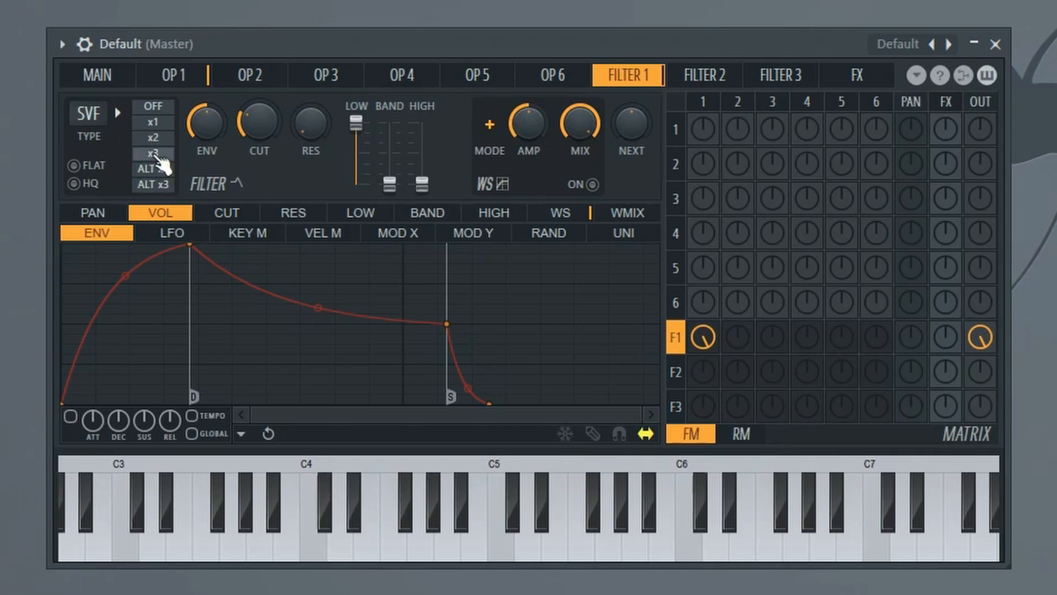
click(155, 122)
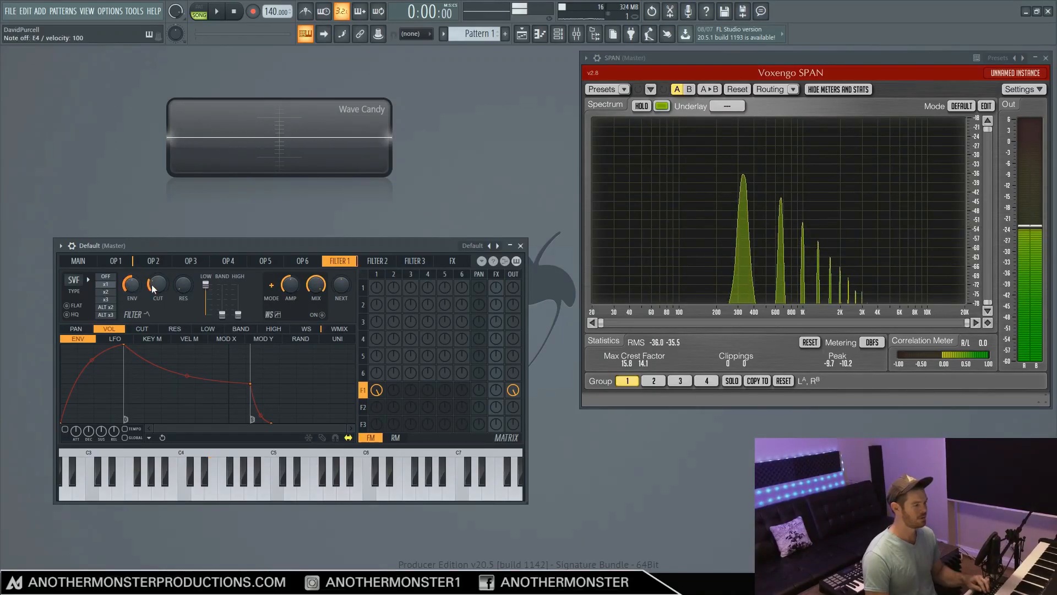
Step: Sweep Filter 1's cutoff during test notes, view its cutoff articulation, and raise the cutoff to maximum
drag(152, 288, 153, 262)
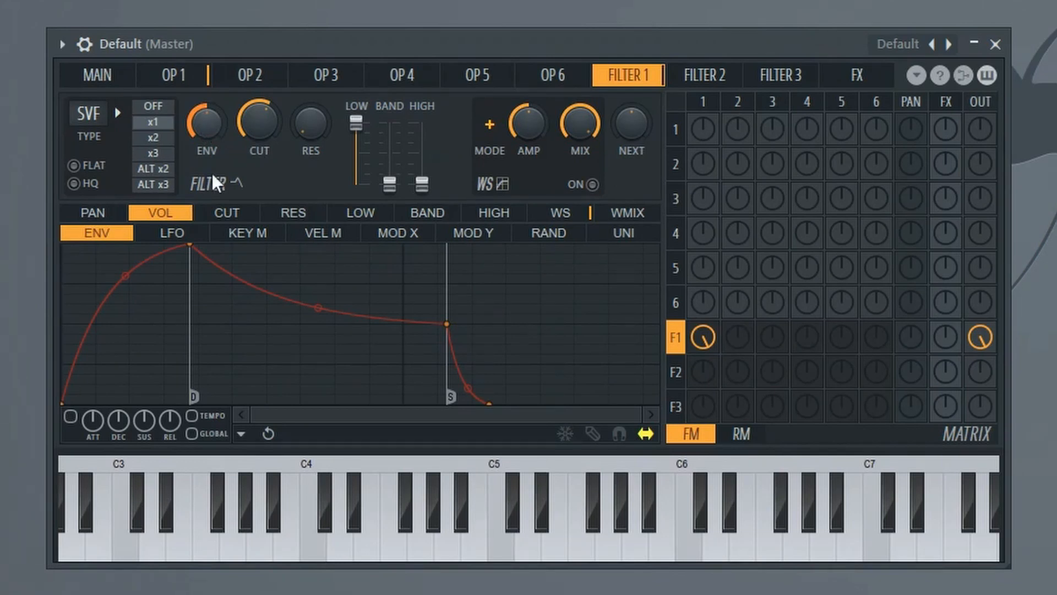
click(231, 213)
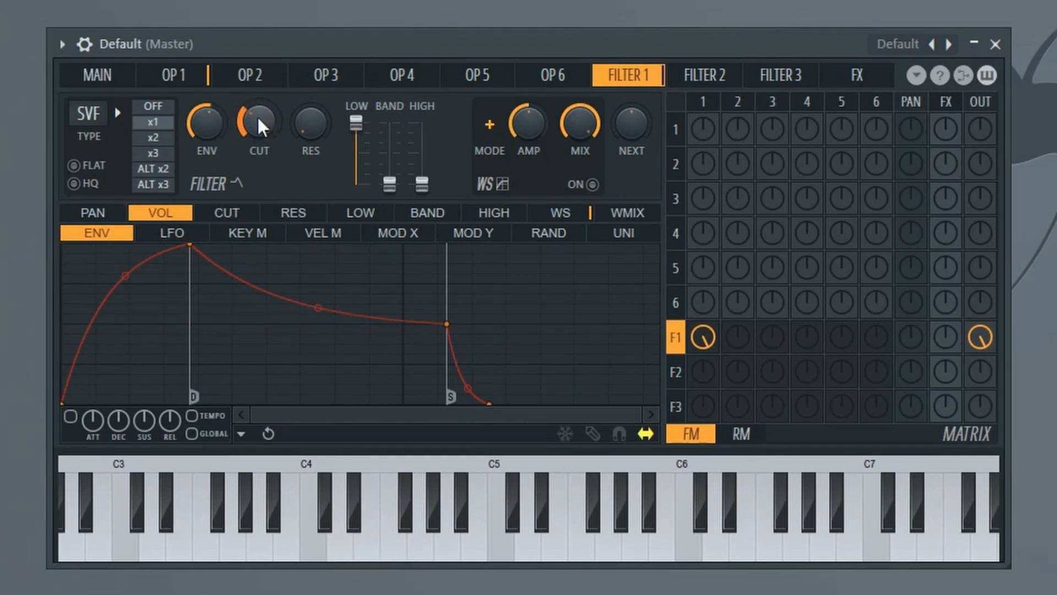
drag(257, 117, 258, 88)
drag(258, 88, 258, 66)
Step: Try Filter 1's resonance at maximum while sweeping the cutoff down and back up, and return the resonance to zero
drag(302, 131, 303, 118)
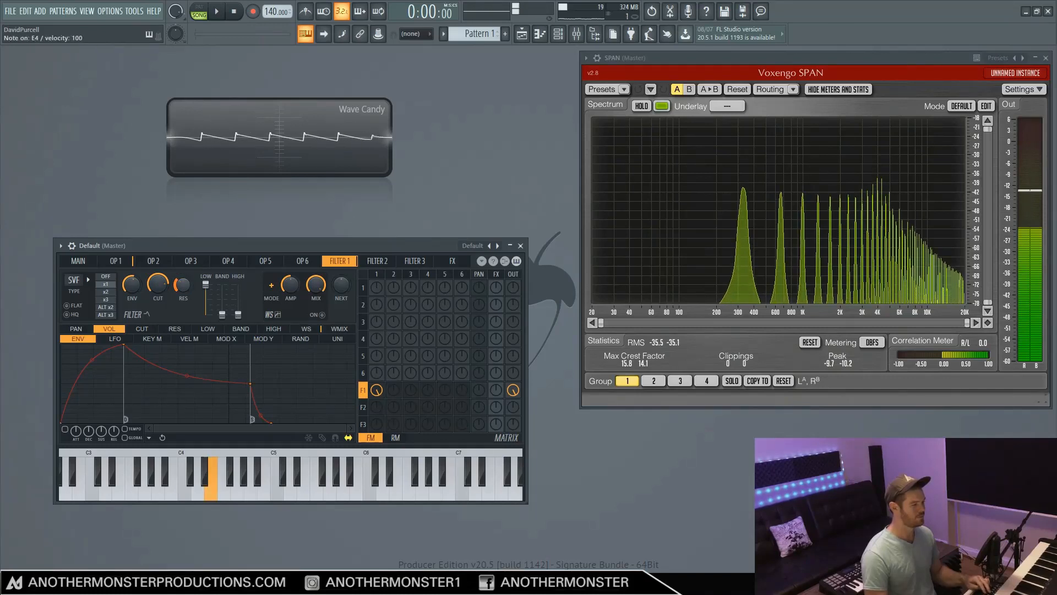
drag(158, 285, 158, 292)
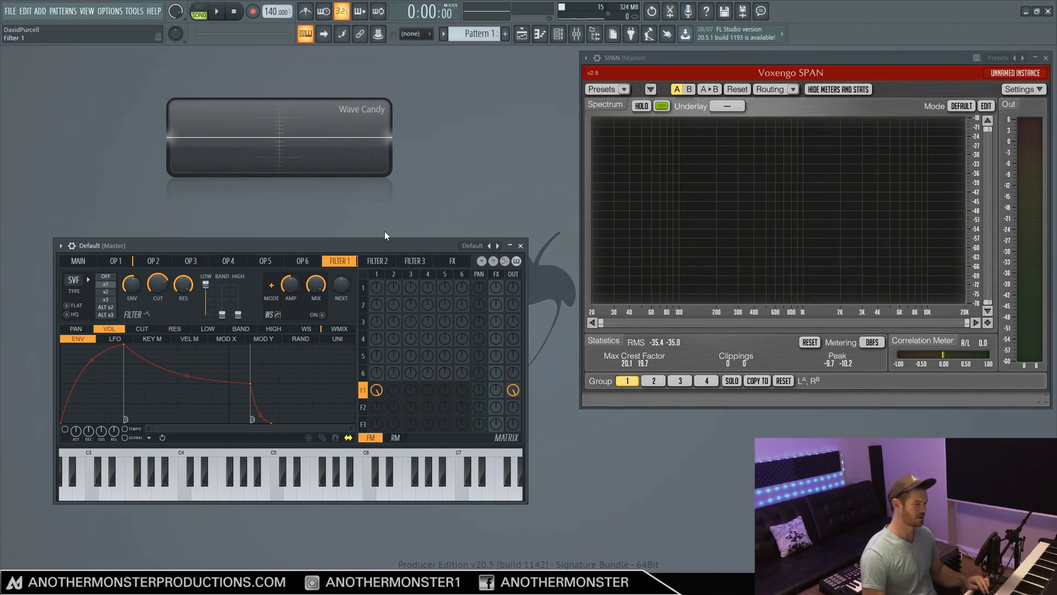
drag(163, 285, 163, 334)
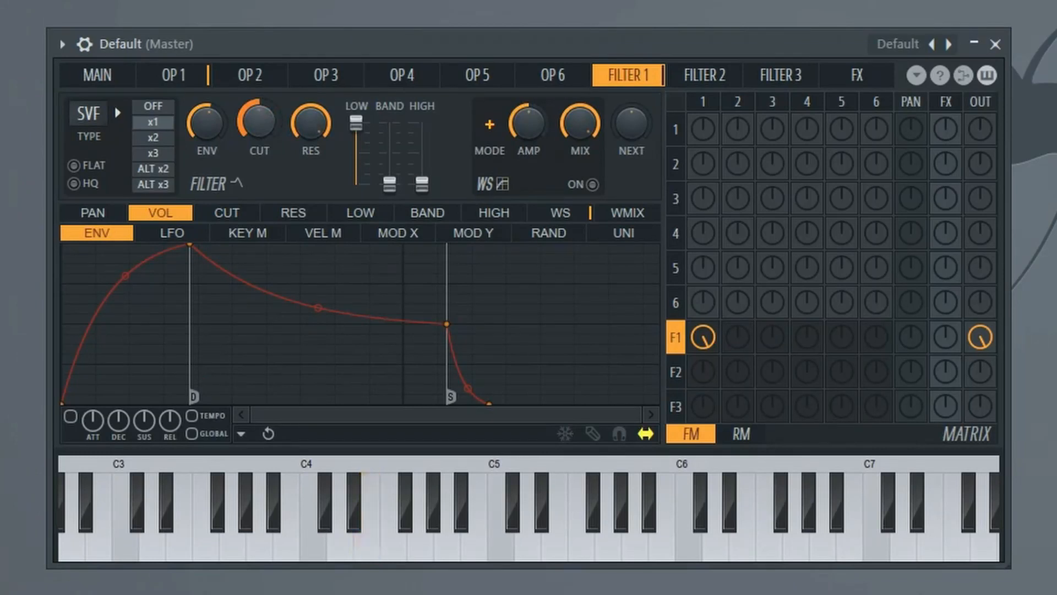
drag(250, 126, 250, 52)
drag(324, 125, 324, 193)
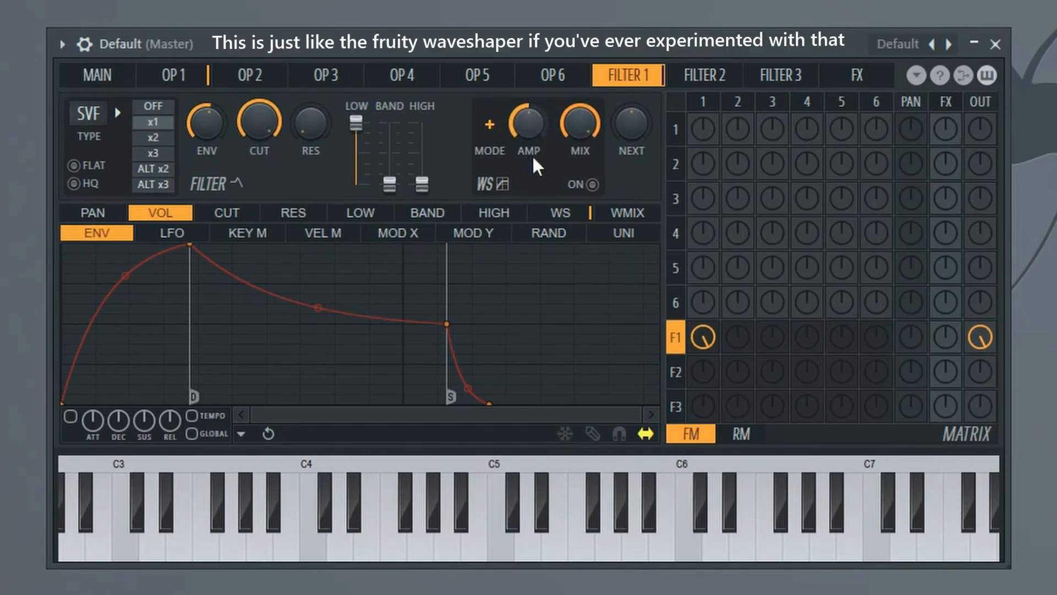
Step: Enable Filter 1's waveshaper, display its curve, and try different amp and mix amounts on a test note
click(592, 184)
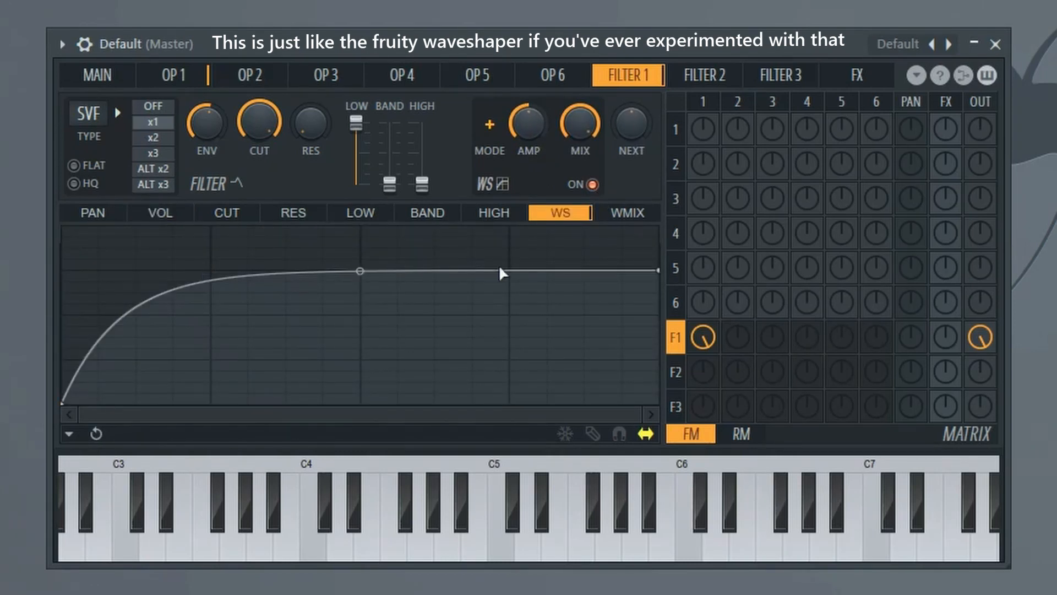
key(c)
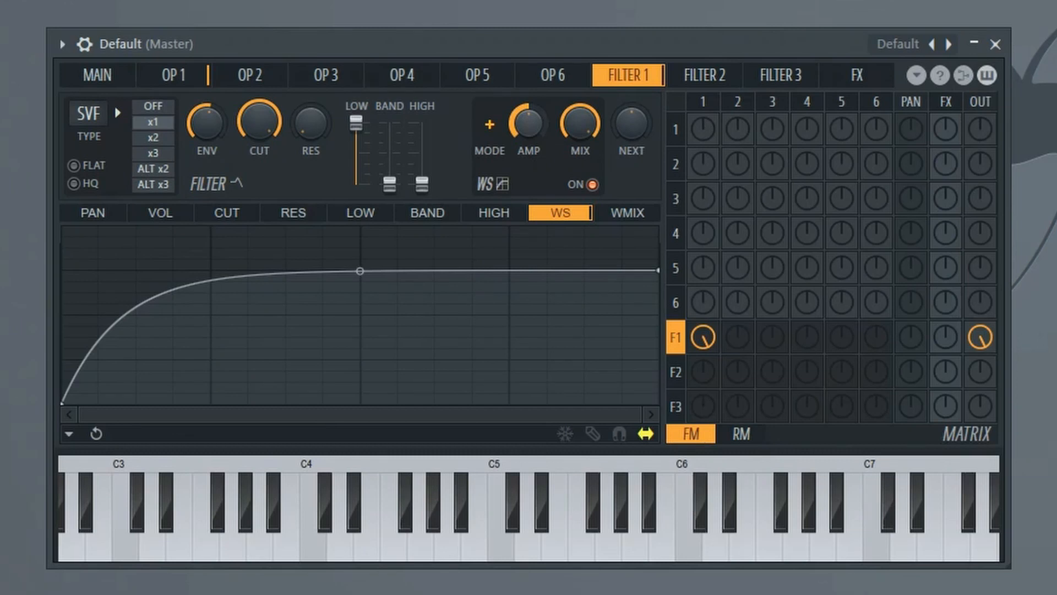
drag(528, 122, 580, 165)
drag(580, 122, 580, 82)
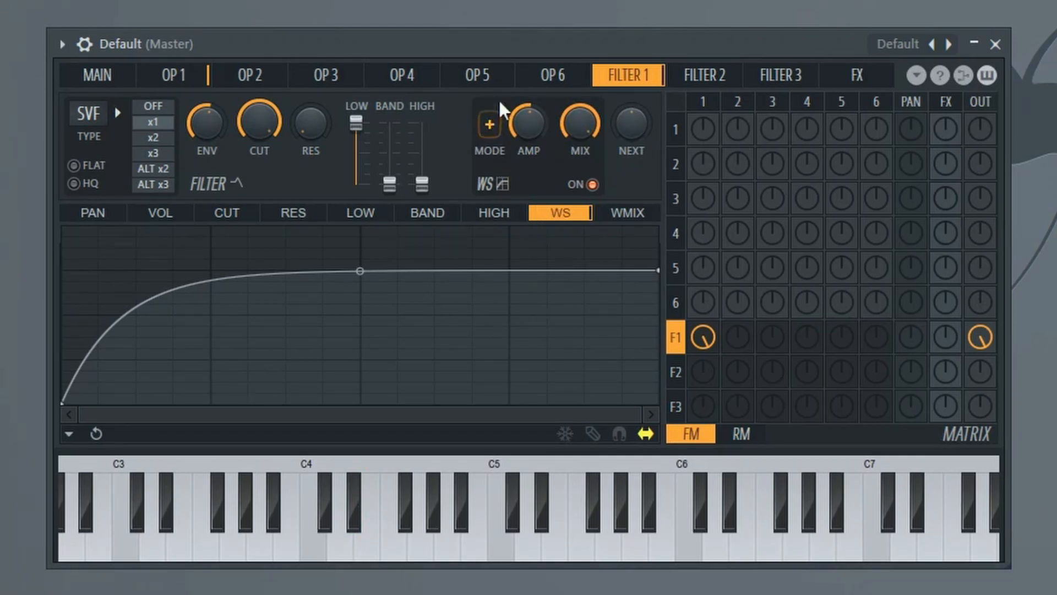
Step: Try bending both halves of the waveshaper's bipolar curve, restore them, return to unipolar mode and disable the waveshaper
click(496, 126)
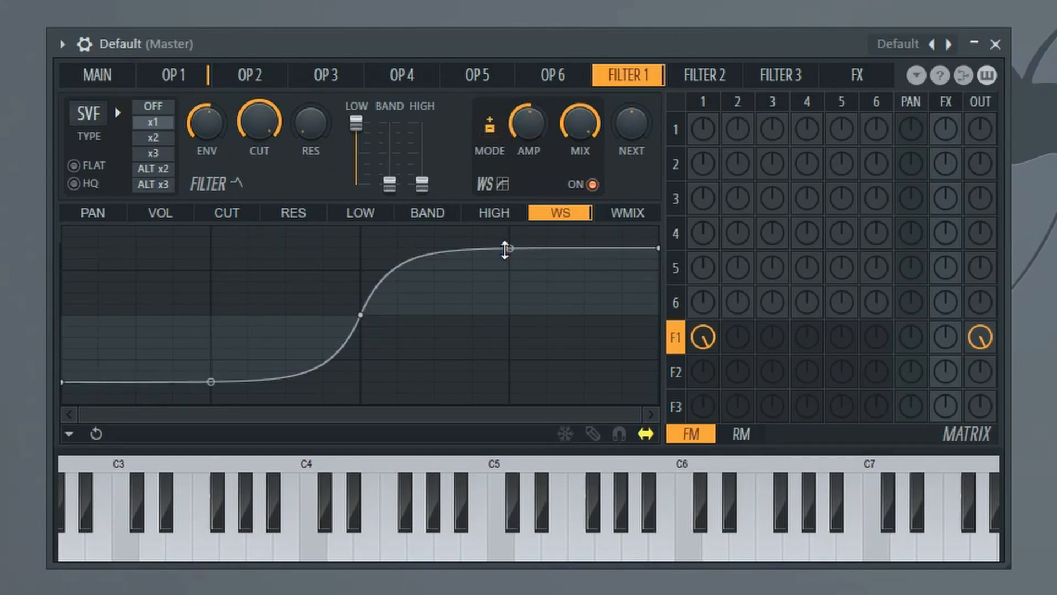
drag(508, 249, 509, 299)
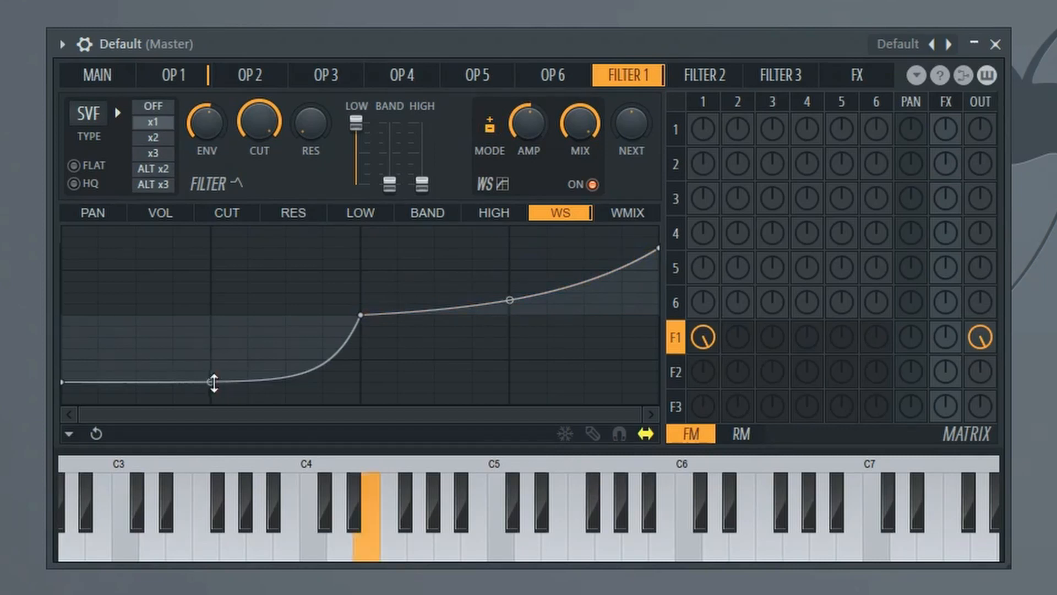
mouse_move(211, 382)
mouse_down()
mouse_move(211, 348)
mouse_move(211, 377)
mouse_move(221, 380)
mouse_up()
right_click(211, 348)
drag(514, 300, 514, 251)
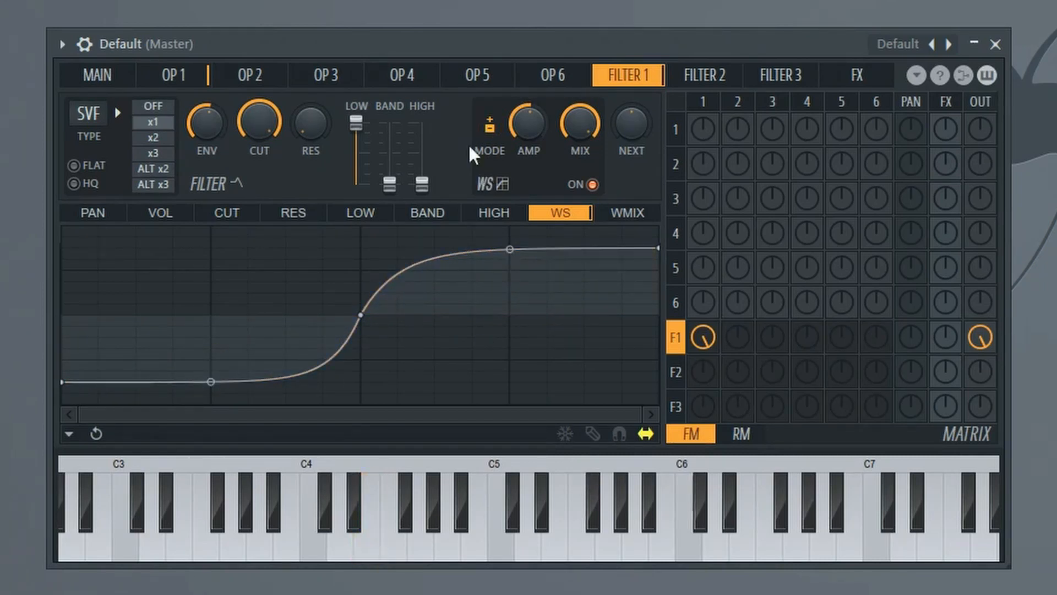
click(489, 124)
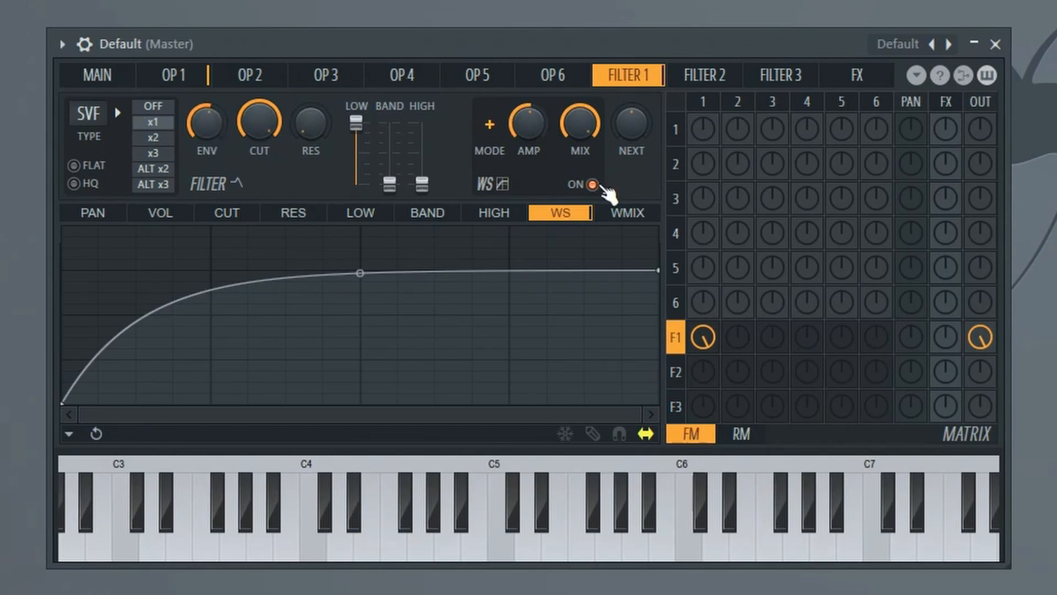
click(593, 184)
Step: Compare Filter 1's pan articulation envelope with operator 6's, returning to Filter 1
click(94, 216)
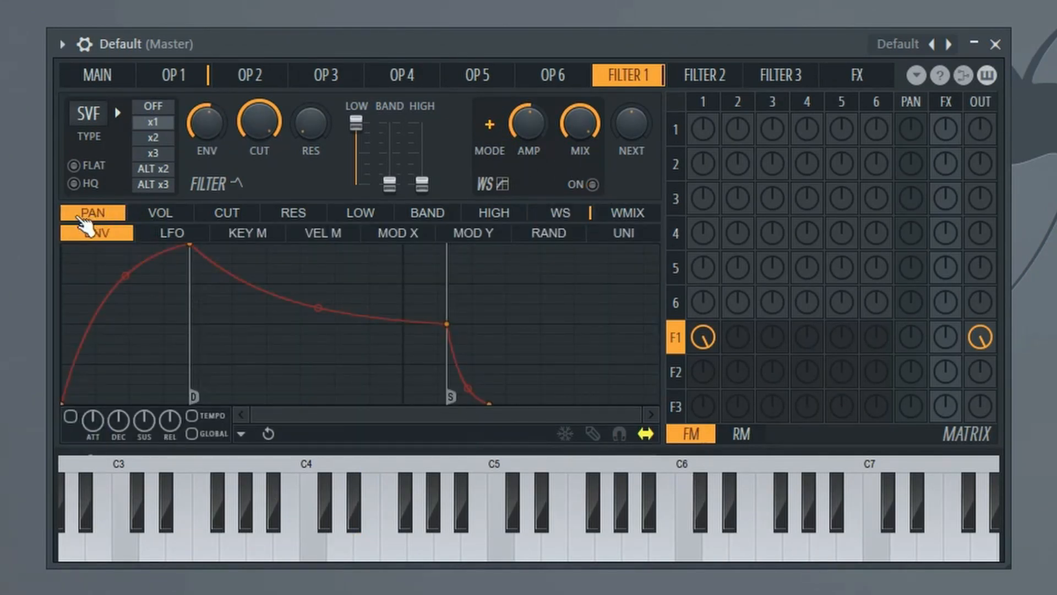
click(564, 82)
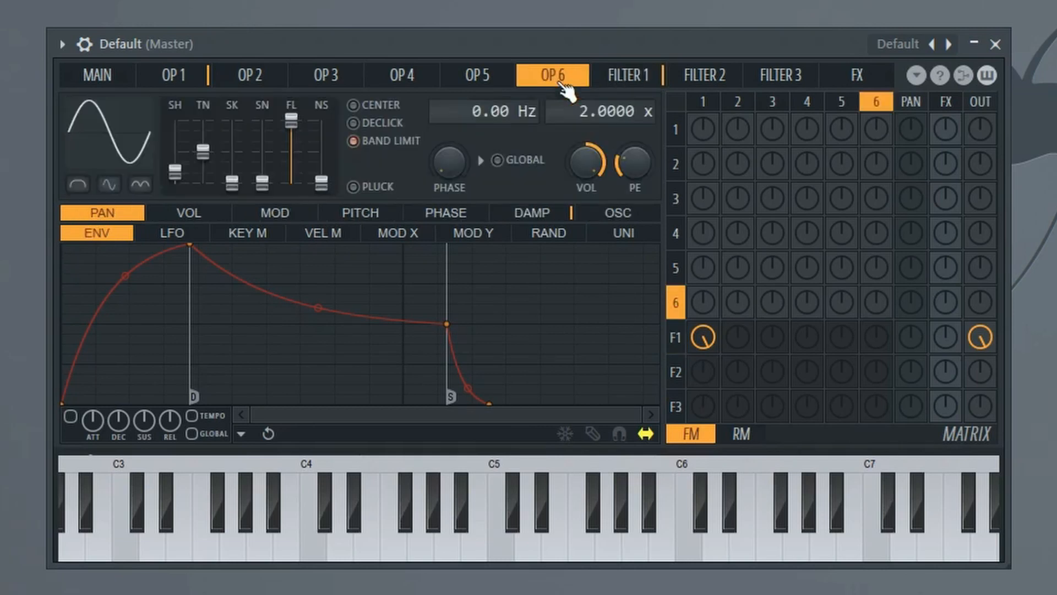
click(616, 83)
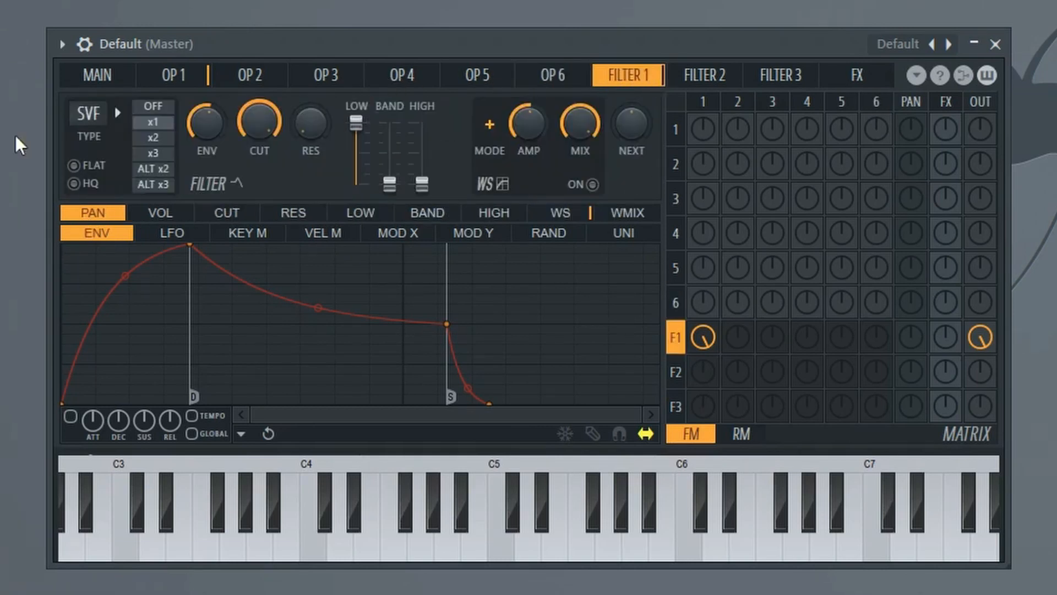
Step: Review Filter 1's articulation targets in order: volume, cutoff, resonance, low, band, high, waveshaper and waveshaper mix
click(162, 218)
click(226, 220)
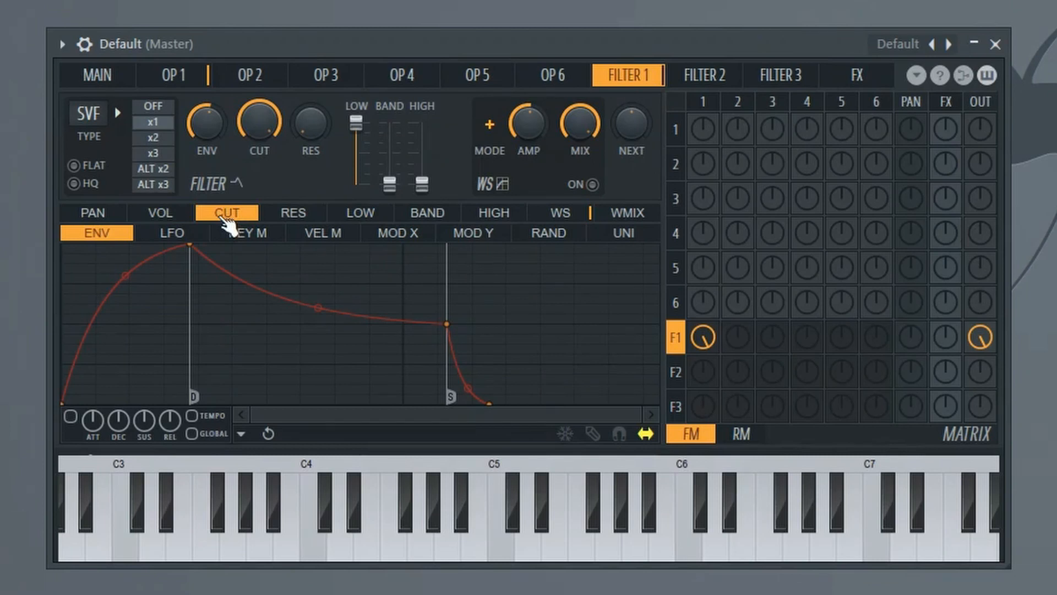
click(281, 220)
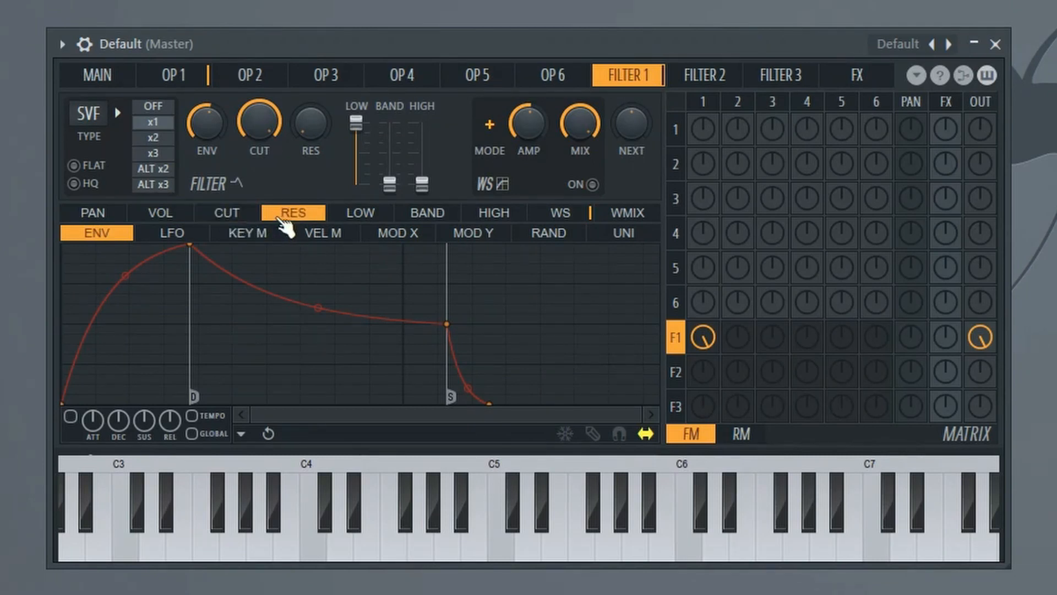
click(375, 219)
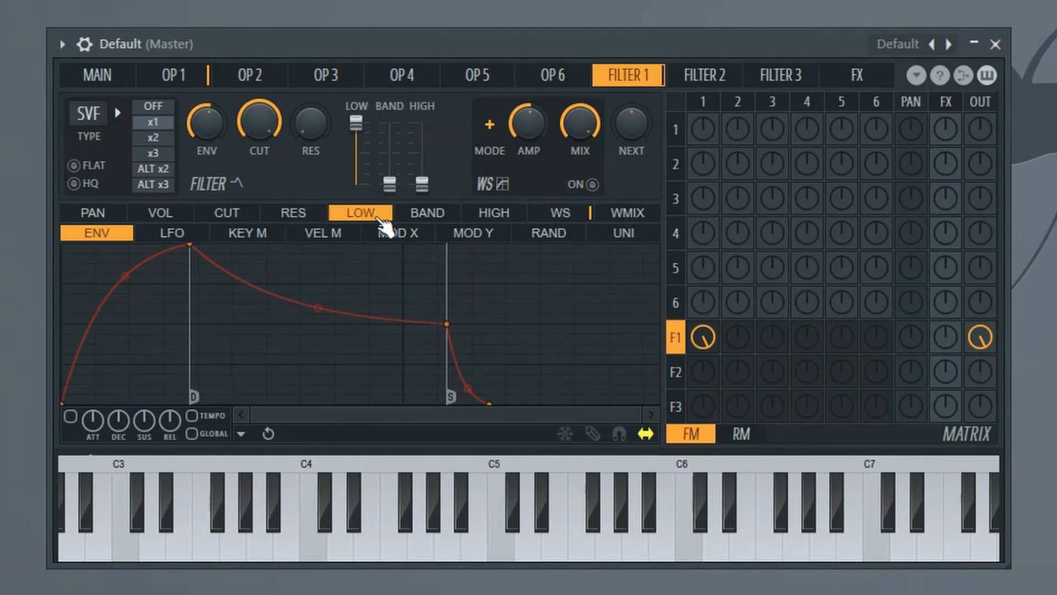
click(454, 219)
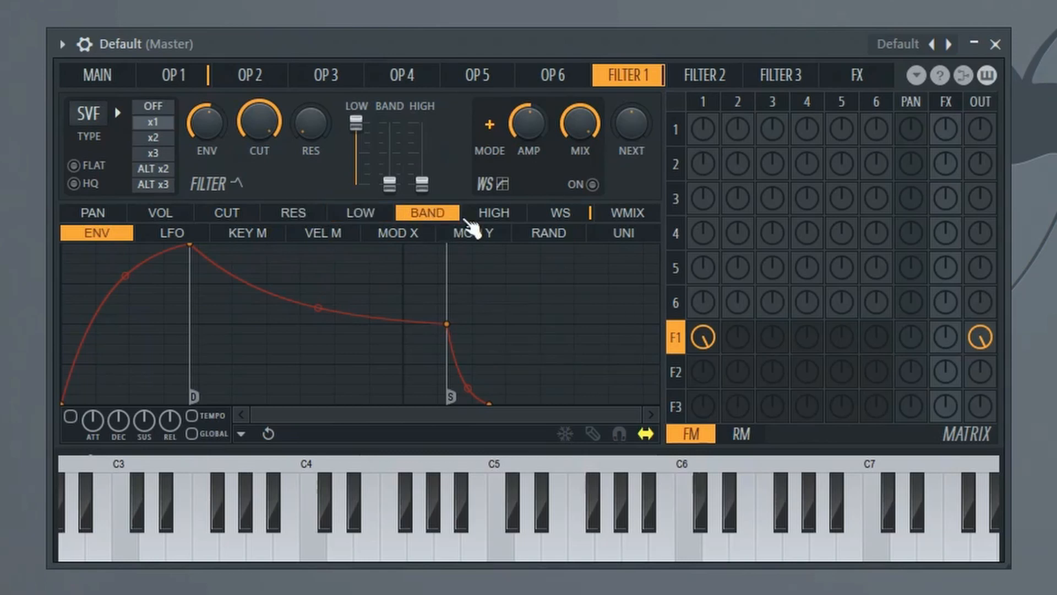
click(498, 219)
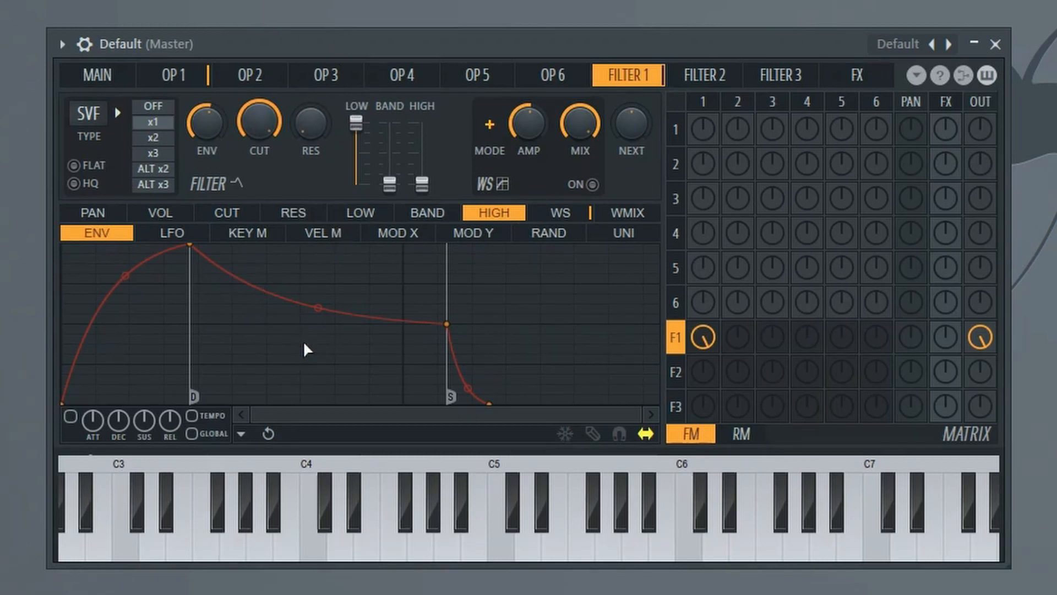
click(559, 215)
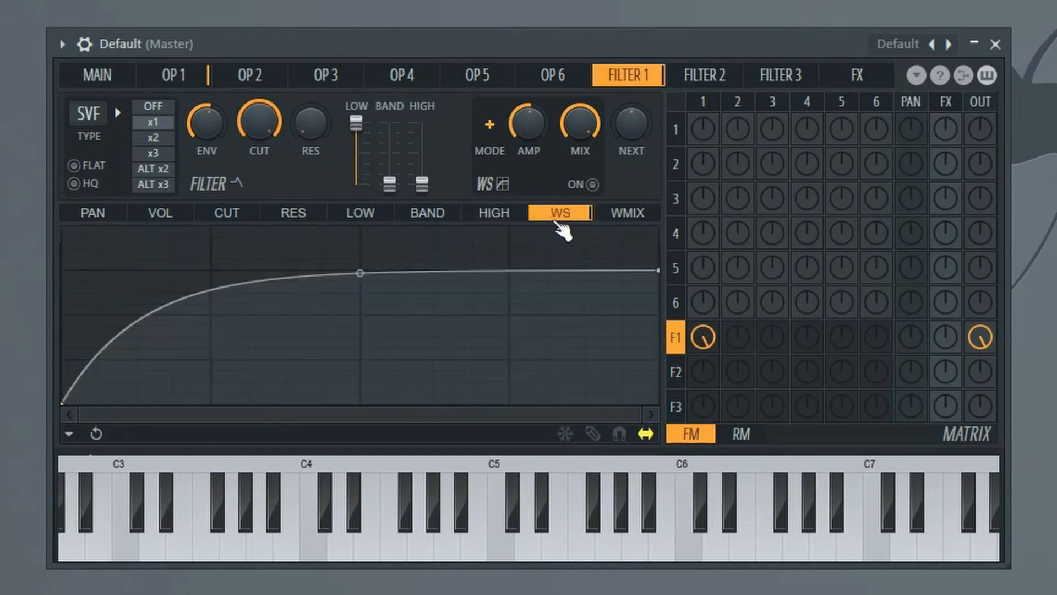
click(627, 215)
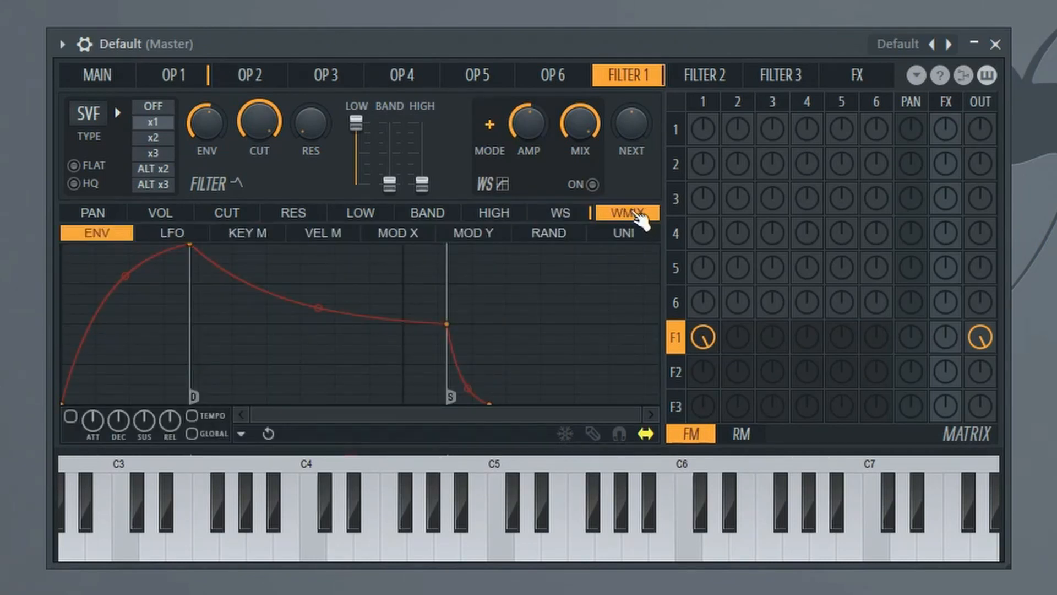
Step: Look through the modulation sources for Filter 1's volume, from LFO through key, velocity, mod X/Y and random, returning to its envelope
click(160, 214)
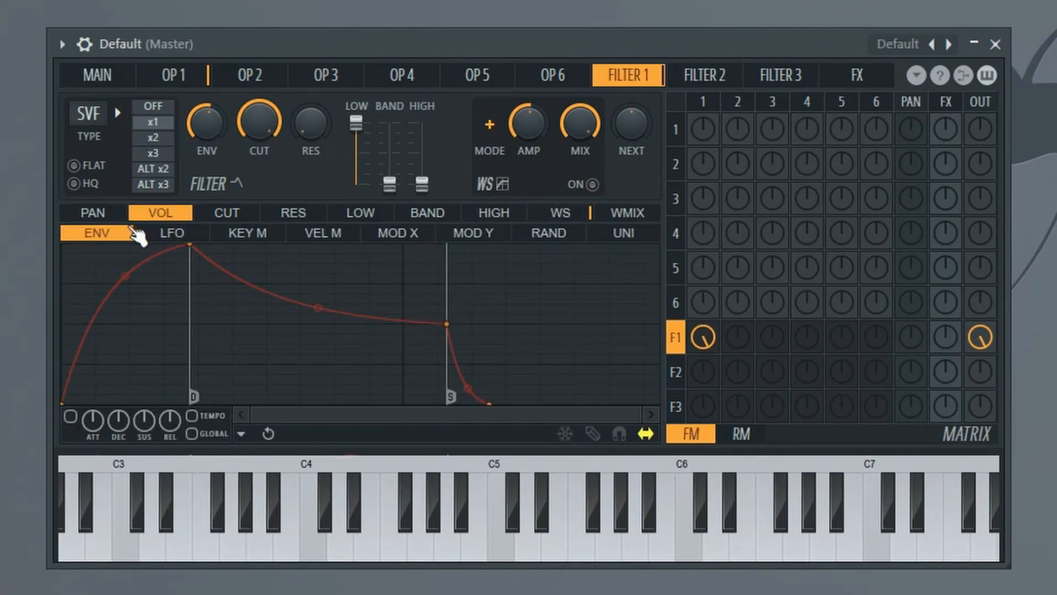
click(144, 233)
click(239, 234)
click(354, 236)
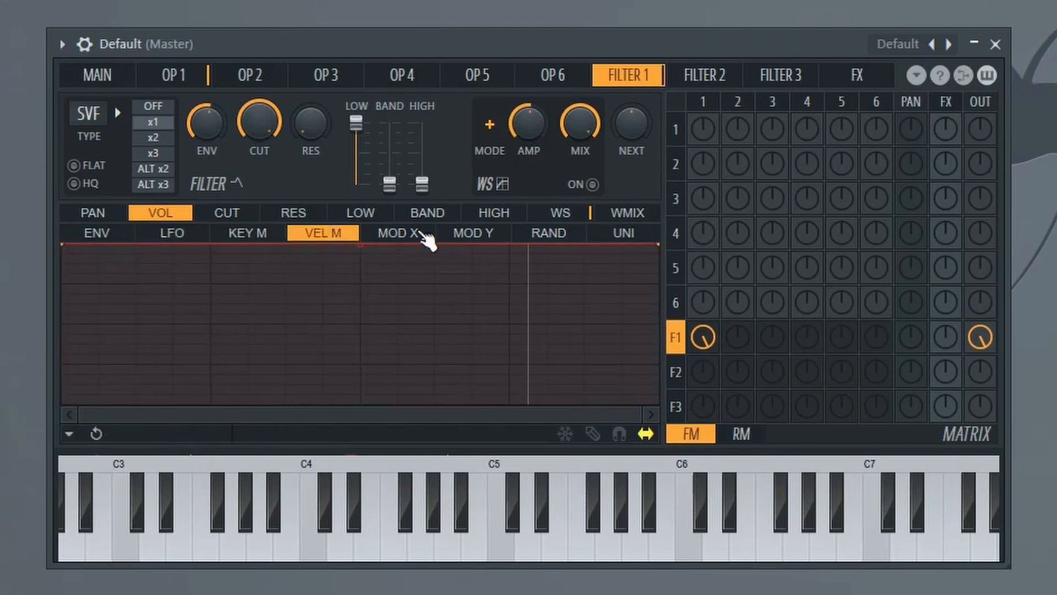
click(427, 236)
click(471, 236)
click(559, 236)
click(490, 237)
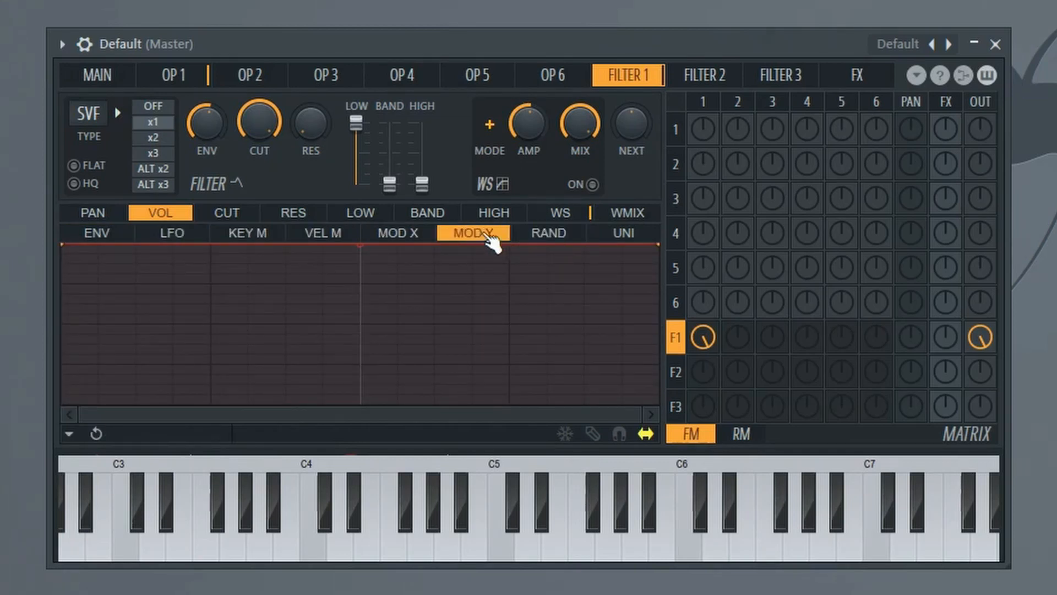
click(404, 237)
click(96, 236)
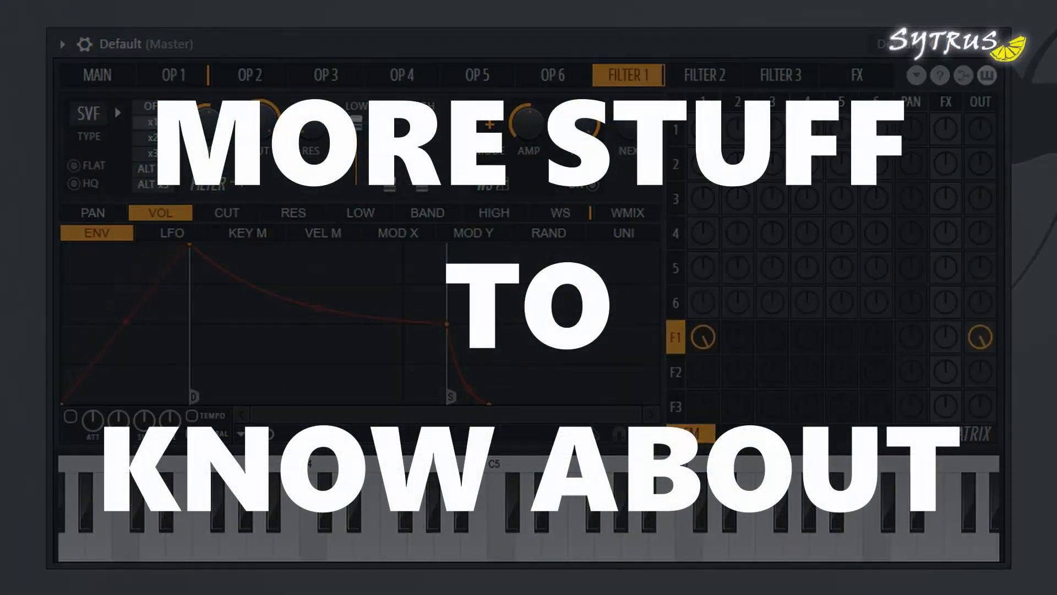
Step: Bend the attack segment of Filter 1's volume envelope upward and delete its decay point
drag(126, 298, 126, 269)
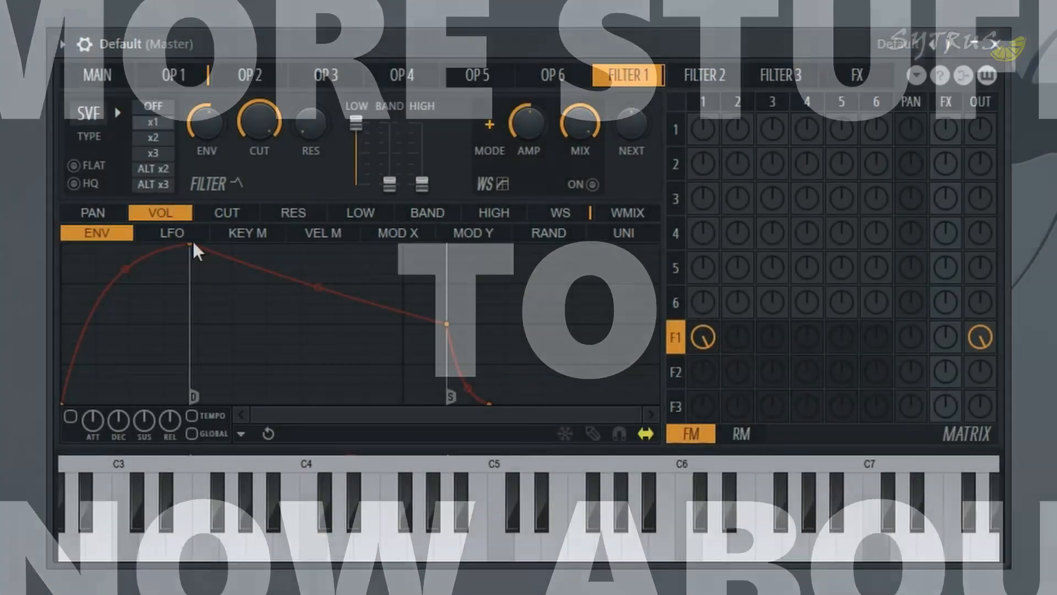
right_click(189, 245)
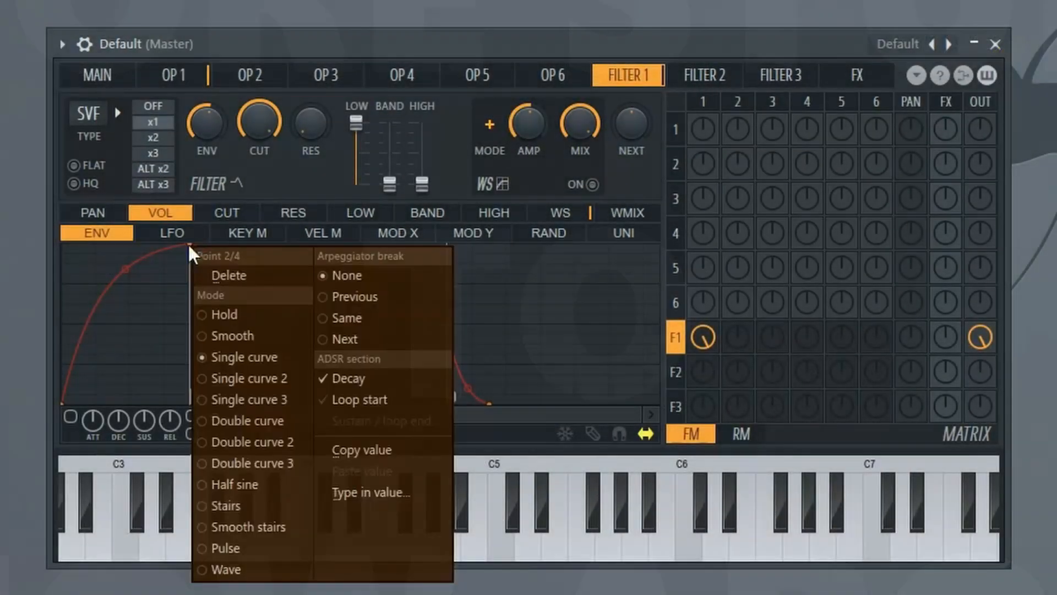
click(227, 274)
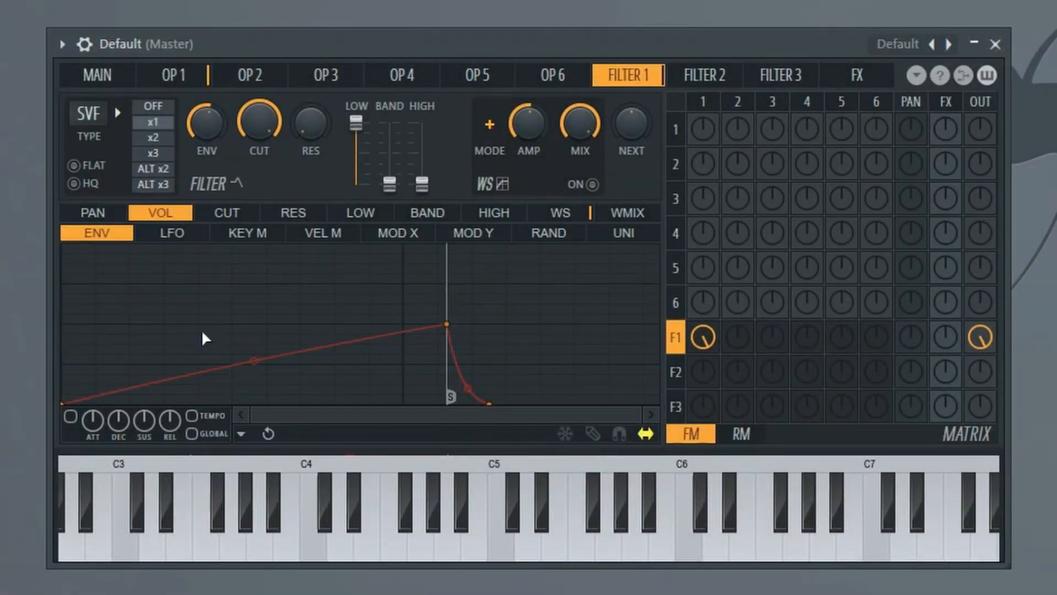
Step: Add several alternating high and low points before the sustain point of Filter 1's volume envelope, and enable the envelope
right_click(170, 297)
right_click(227, 352)
right_click(310, 293)
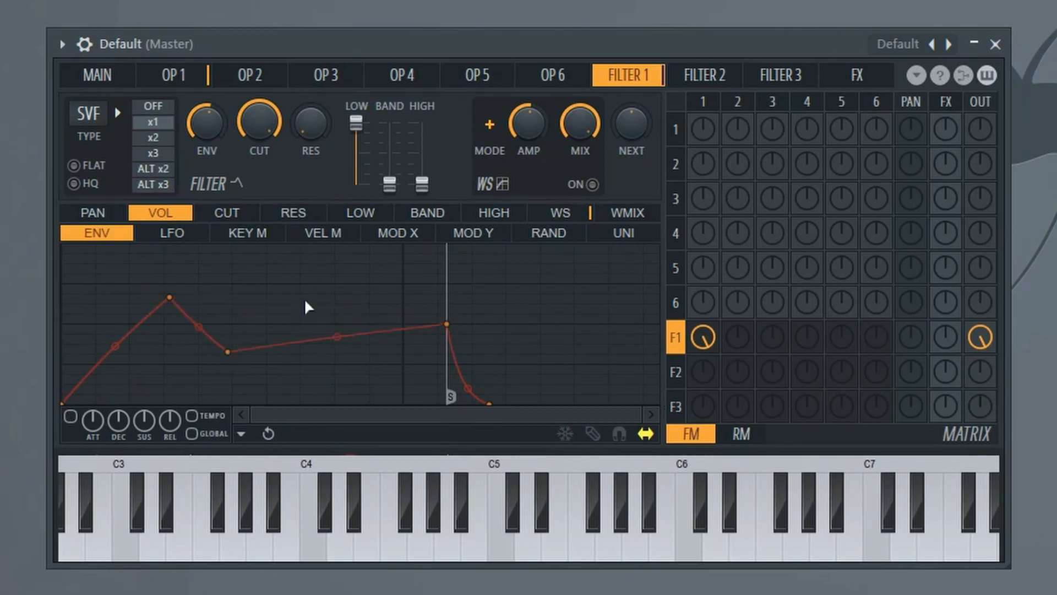
drag(269, 315, 268, 325)
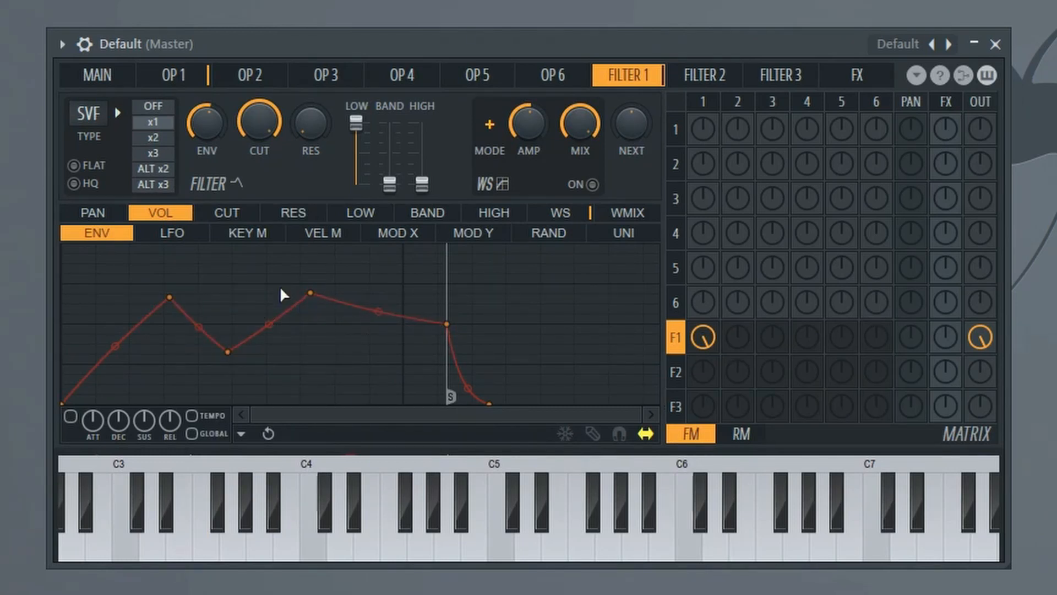
click(70, 416)
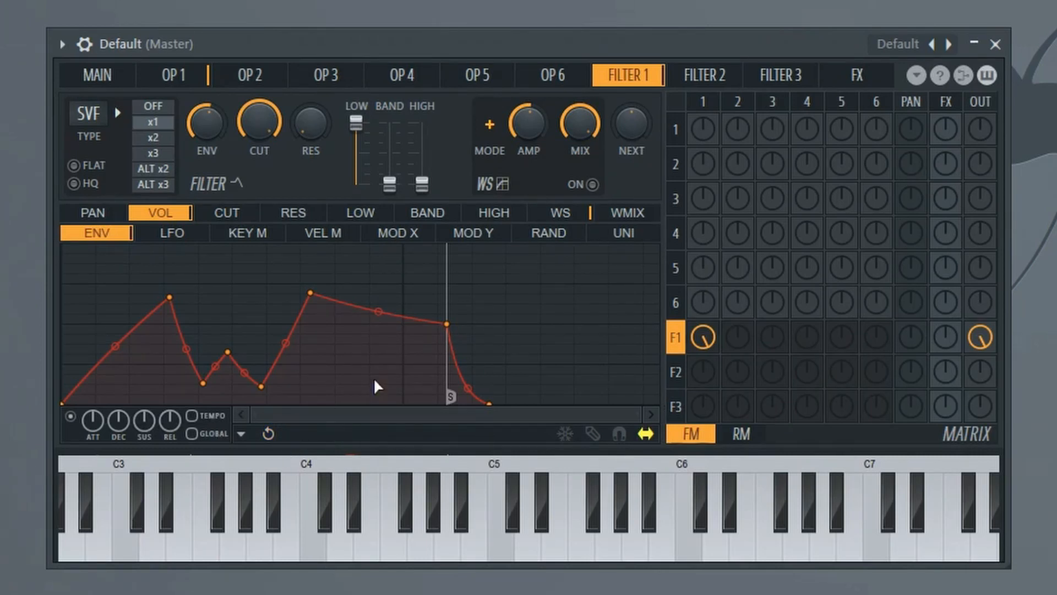
Step: Browse the envelope presets for Filter 1's volume and choose Gate - basic 12
click(243, 435)
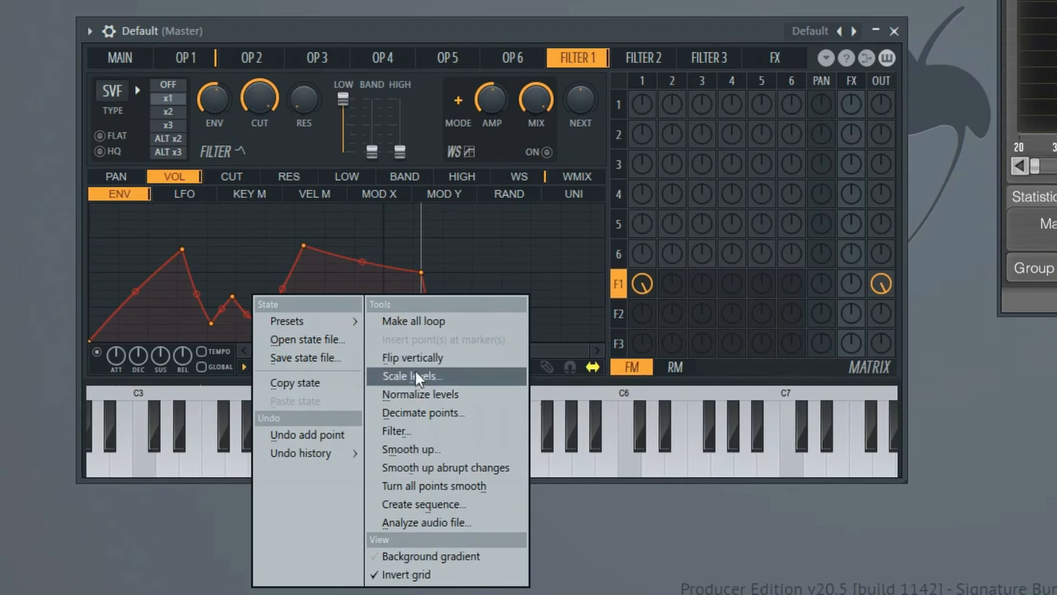
mouse_move(294, 322)
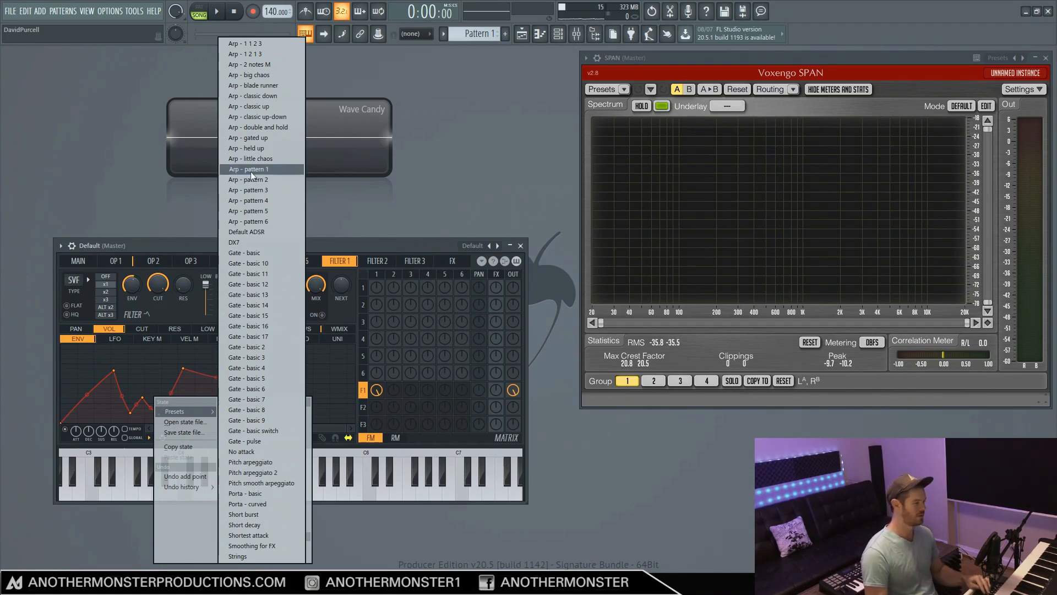
click(248, 284)
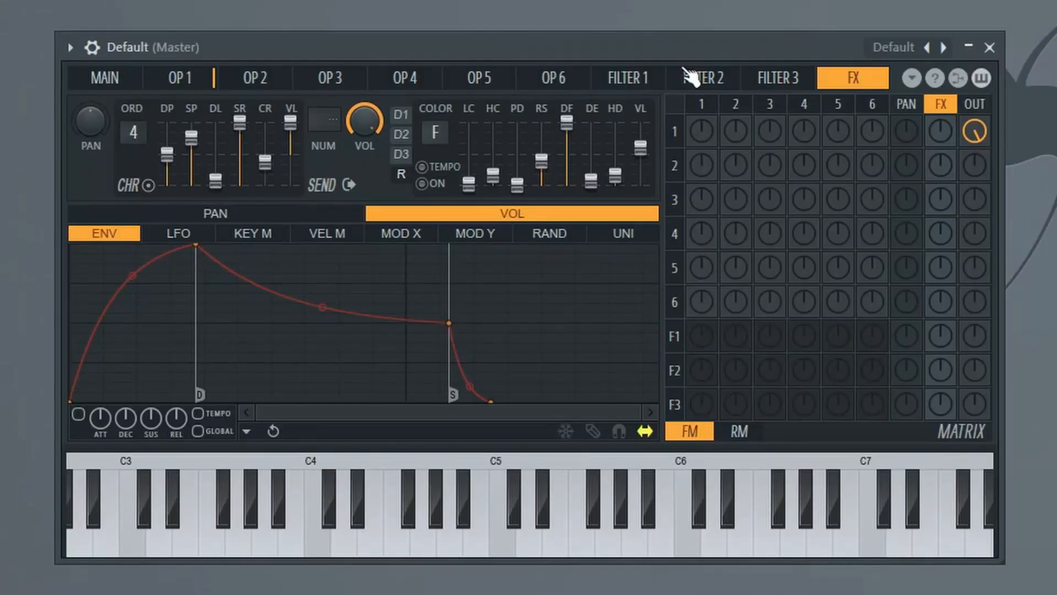
Step: Route operator 1 to the effects at full level in the matrix, raise the FX volume to maximum and play test notes
drag(941, 132, 954, 145)
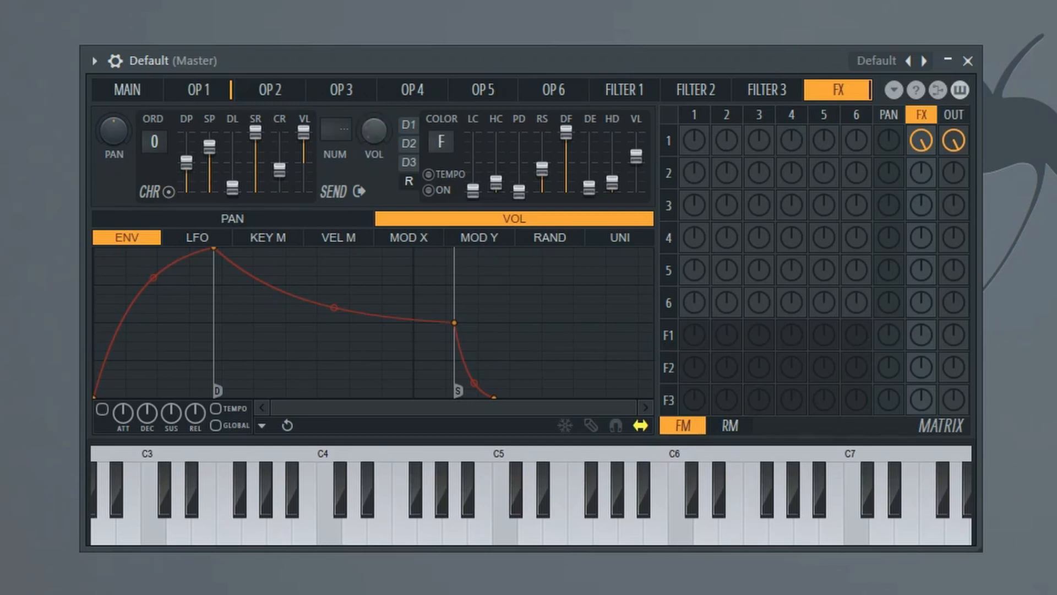
drag(372, 133, 370, 130)
key(c)
key(c)
key(c)
Step: Enable the reverb and raise its room size, decay, high damping and volume
drag(481, 190, 543, 142)
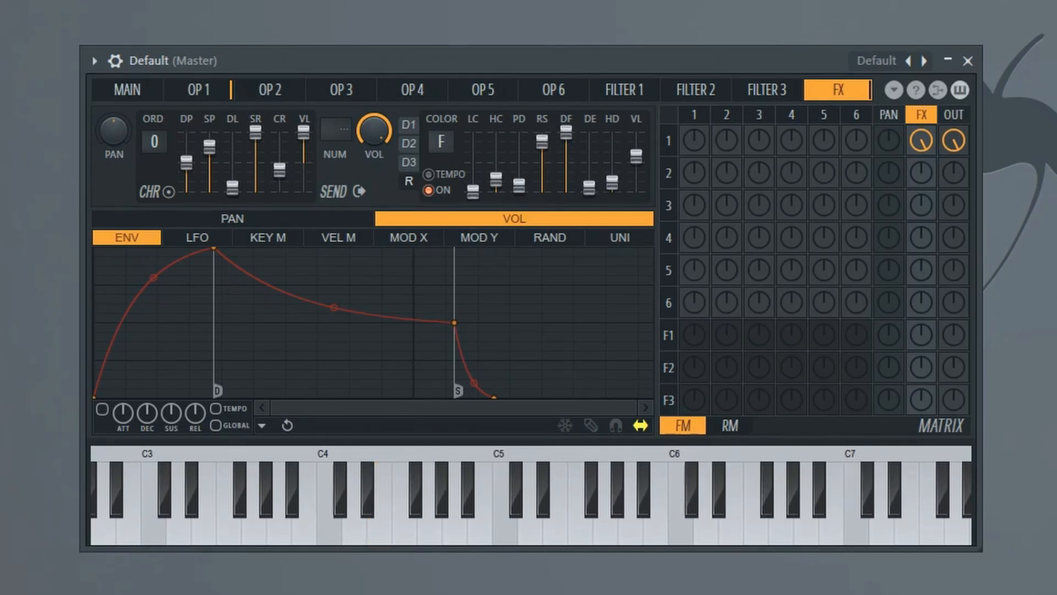
drag(590, 188, 636, 131)
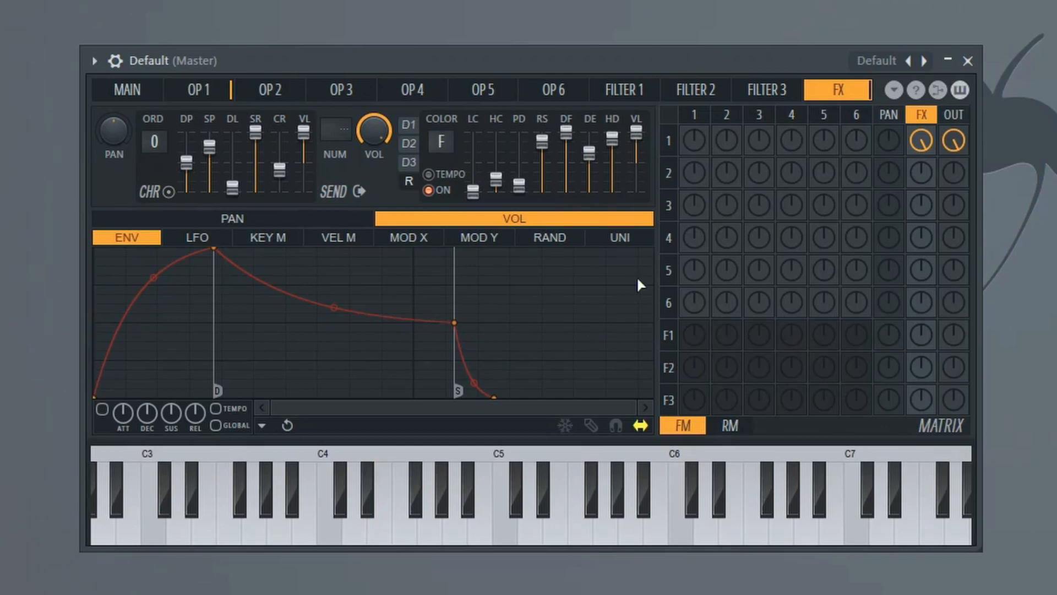
Step: View delay units 3 and 2, return to delay 1 and enable it
click(410, 163)
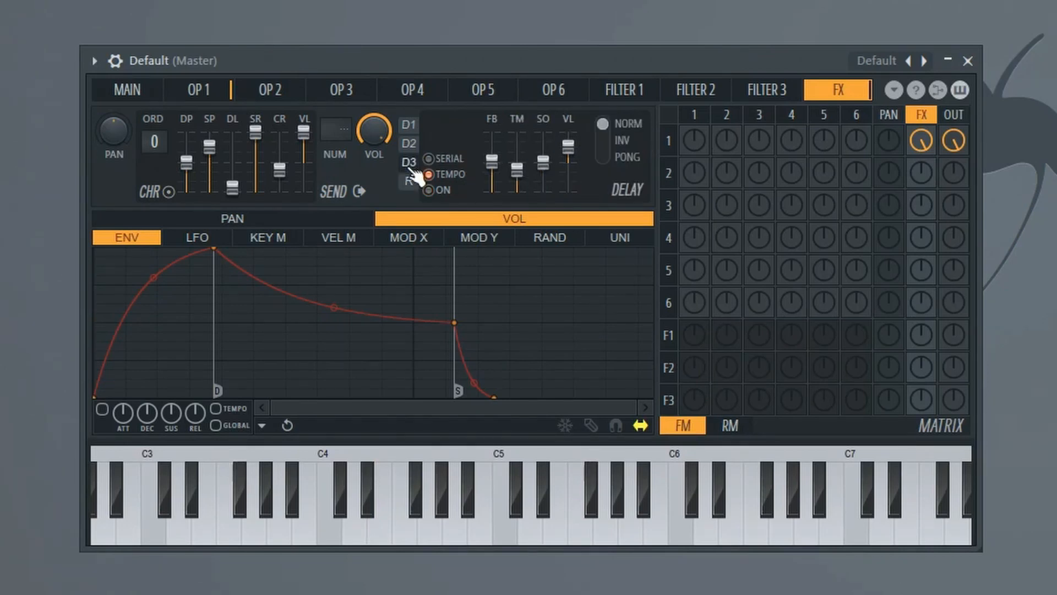
click(410, 144)
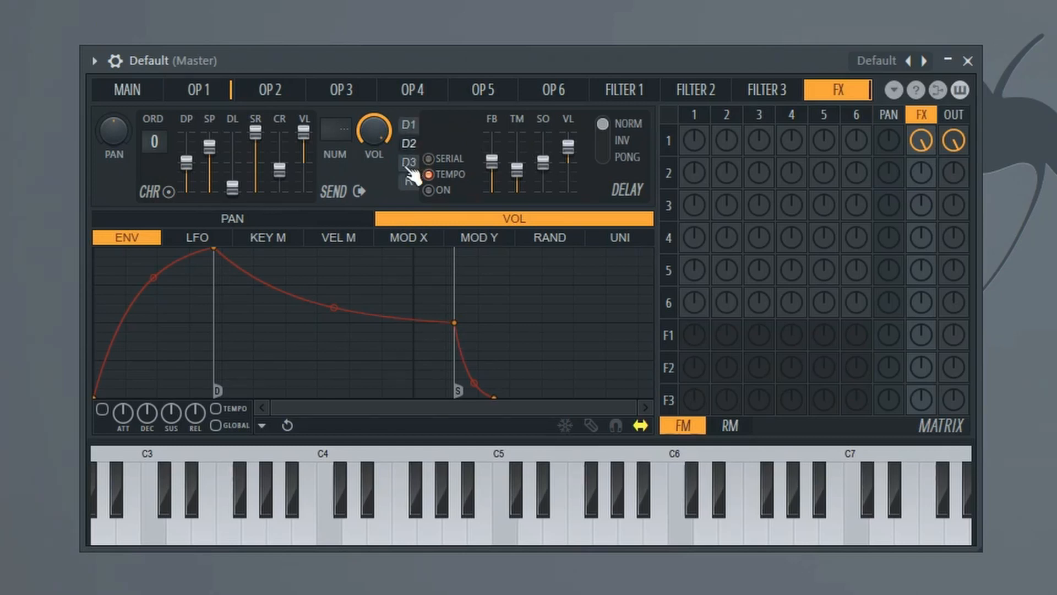
click(409, 128)
click(439, 191)
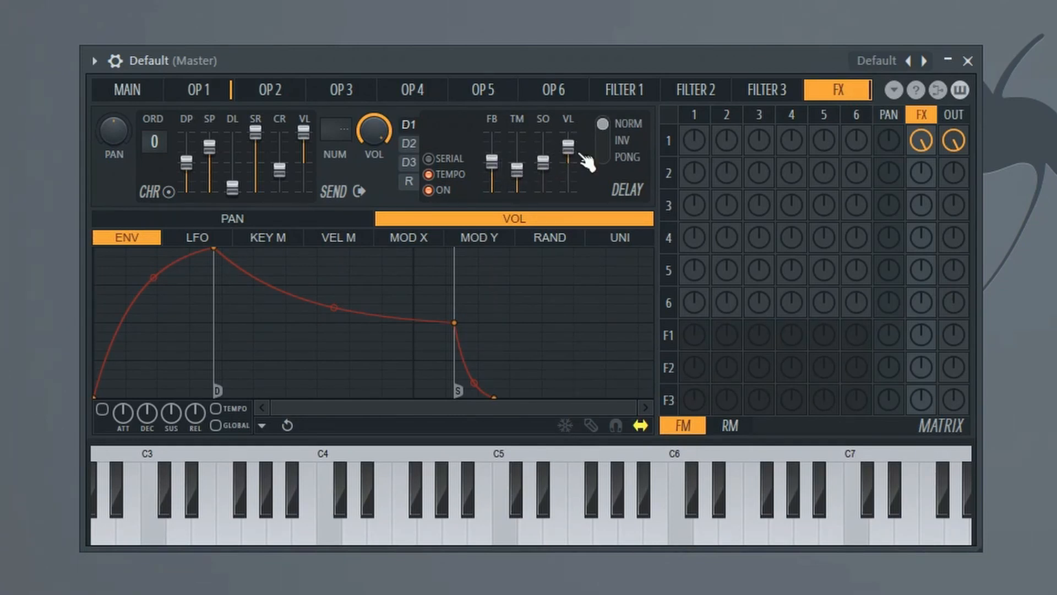
Step: Raise delay 1's stereo offset, try its inverted and ping-pong modes, and return it to normal mode
drag(545, 162, 534, 142)
click(607, 141)
click(606, 157)
click(609, 128)
click(609, 144)
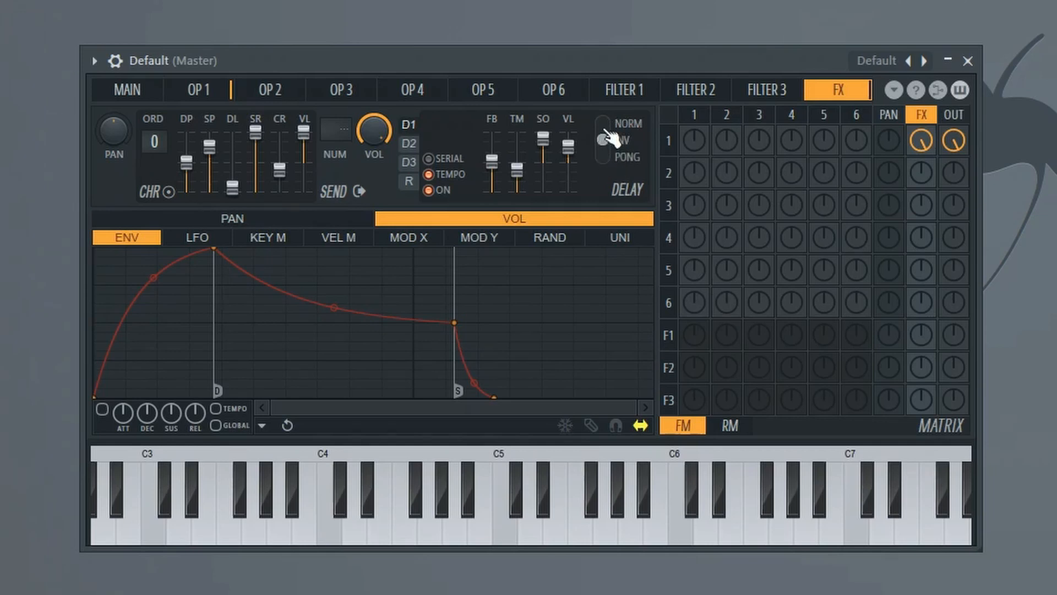
click(608, 125)
Step: Compare the FX pan and volume envelopes, and display the key mapping for the FX volume
click(355, 220)
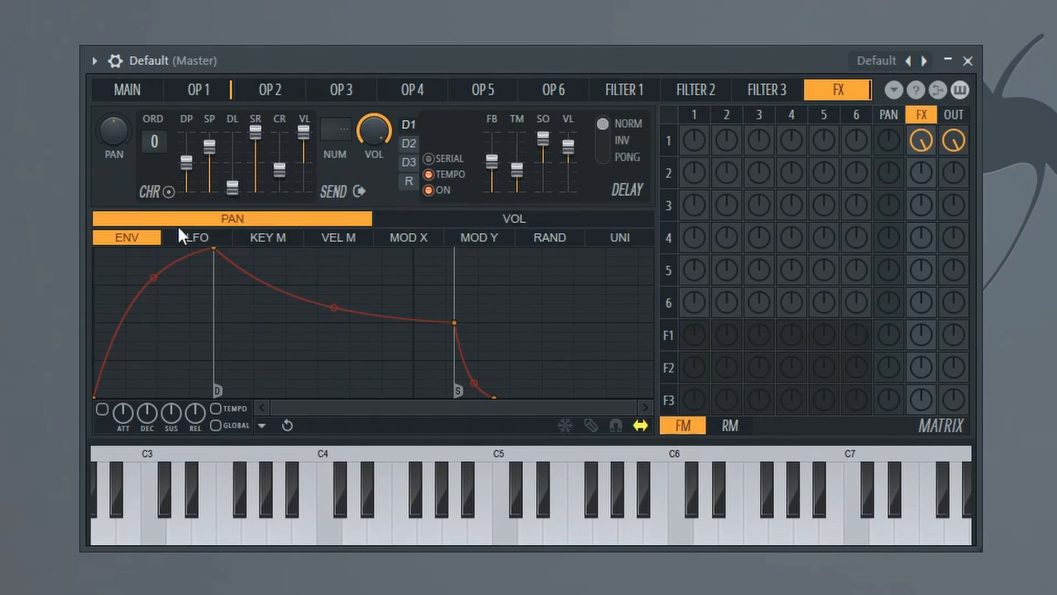
click(471, 221)
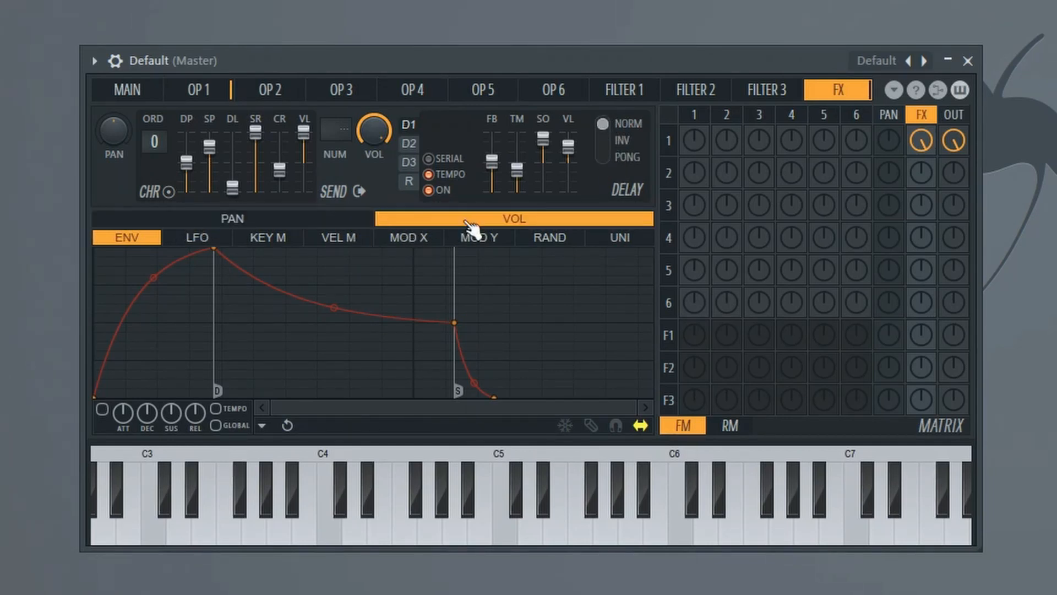
click(268, 238)
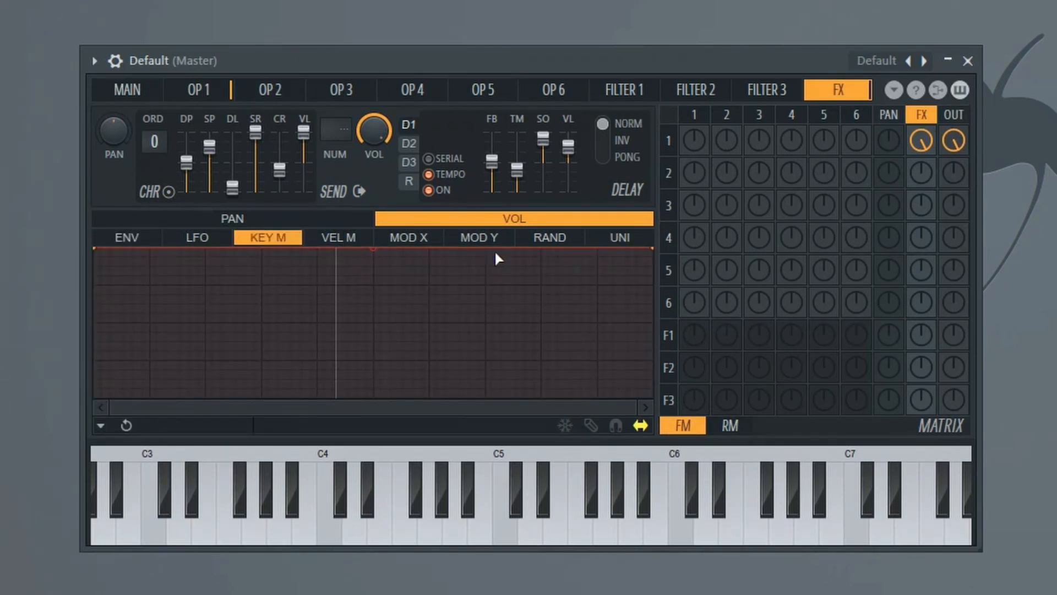